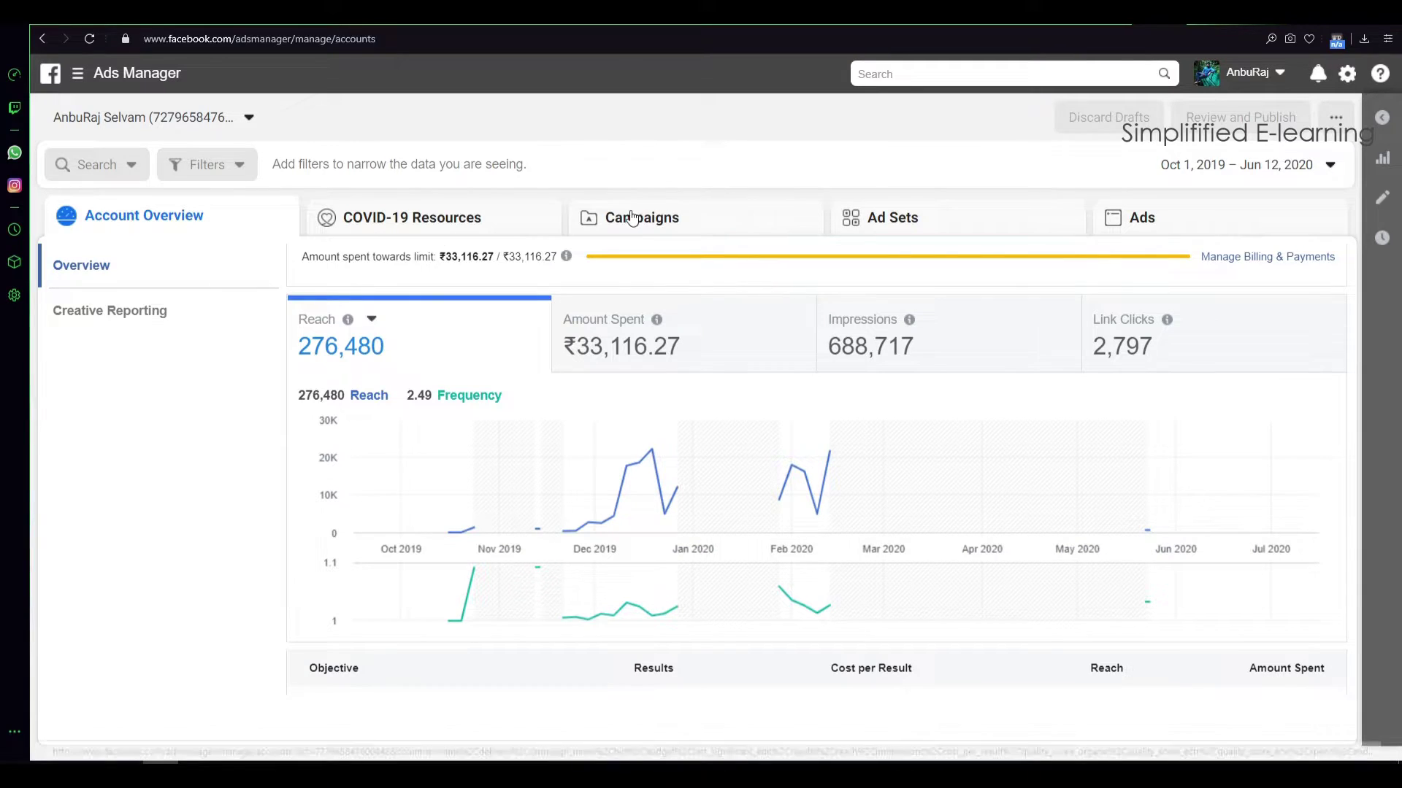
Start creating a new campaign with Traffic as the marketing objective.
click(649, 222)
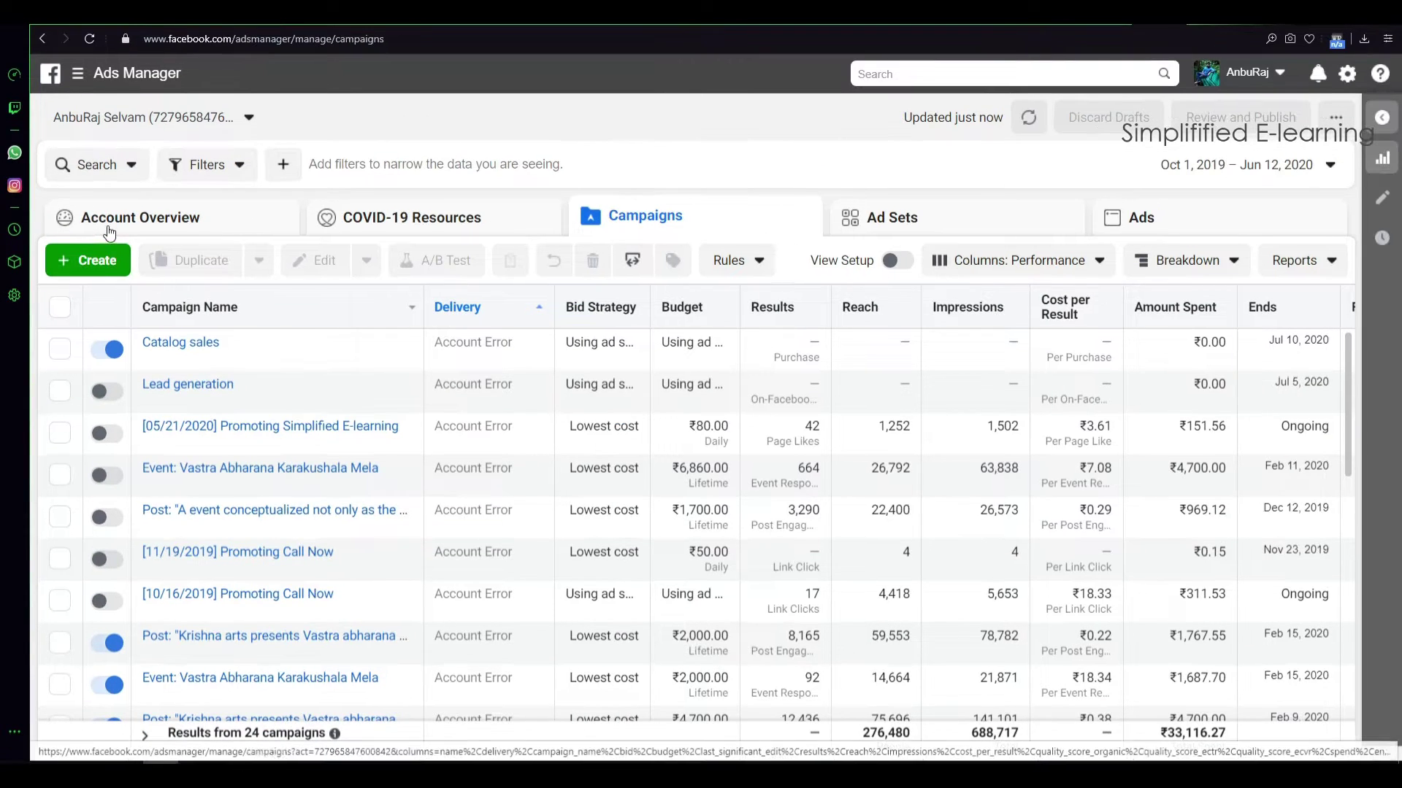
click(89, 260)
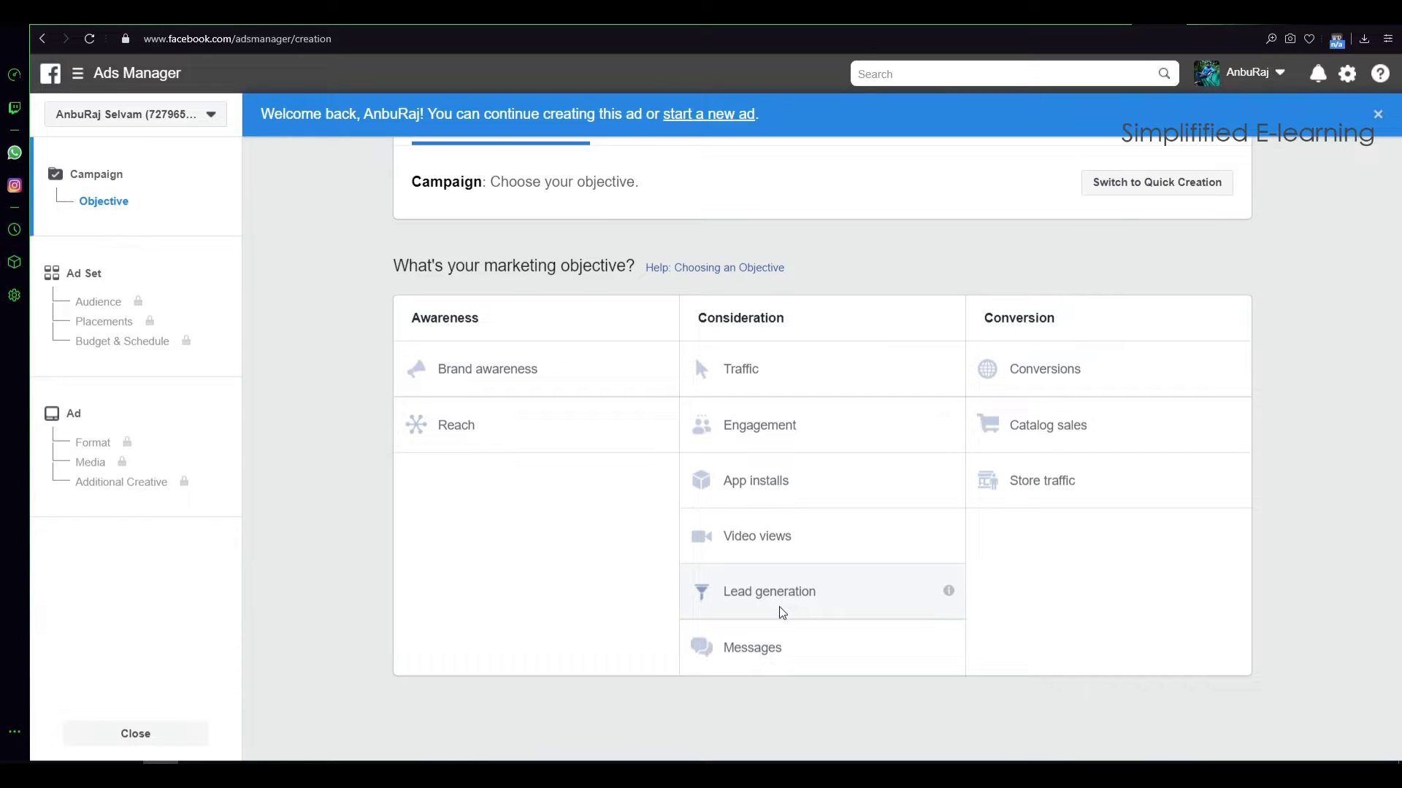
click(768, 376)
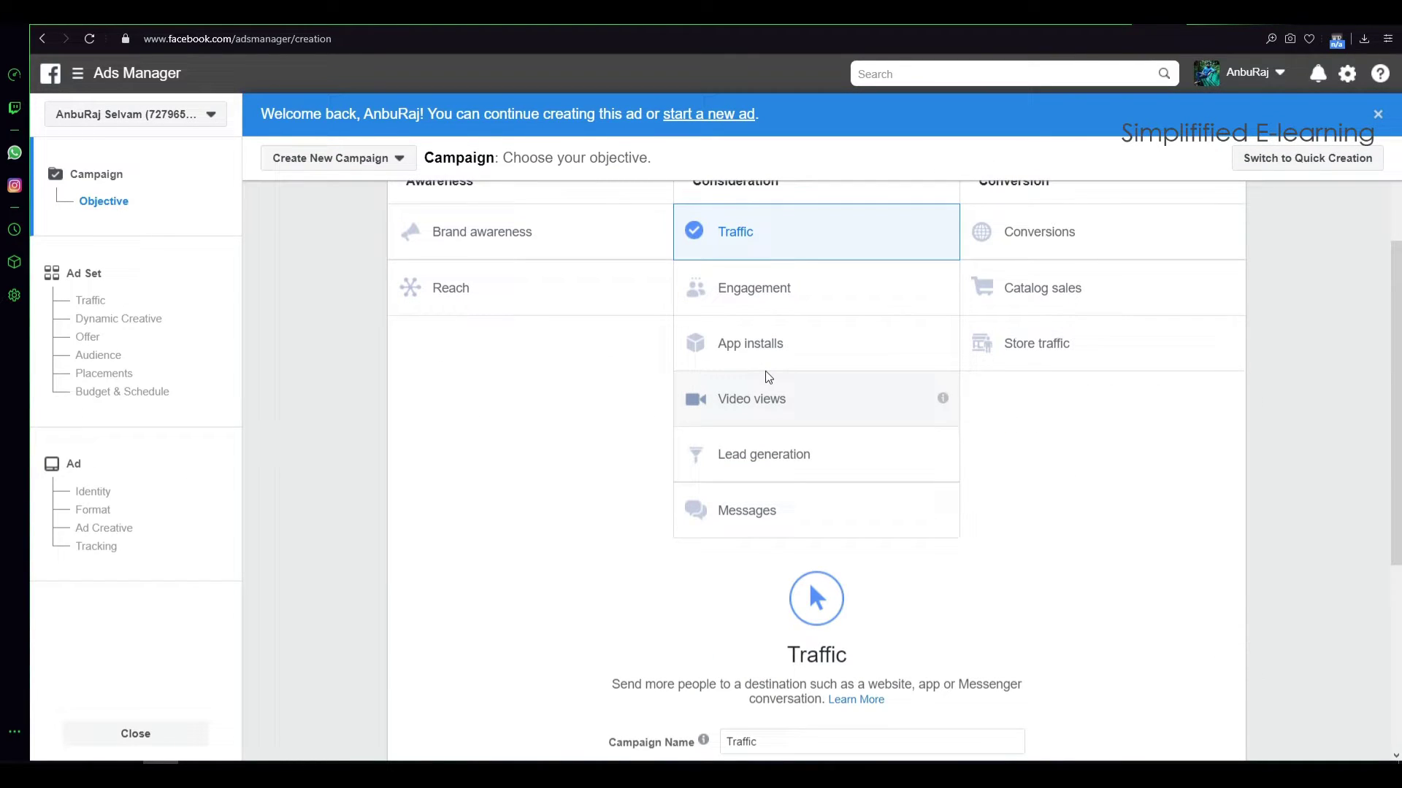
Name the campaign Traffic-Insta-2020 and continue to the ad set settings.
scroll(765, 375, down, 4)
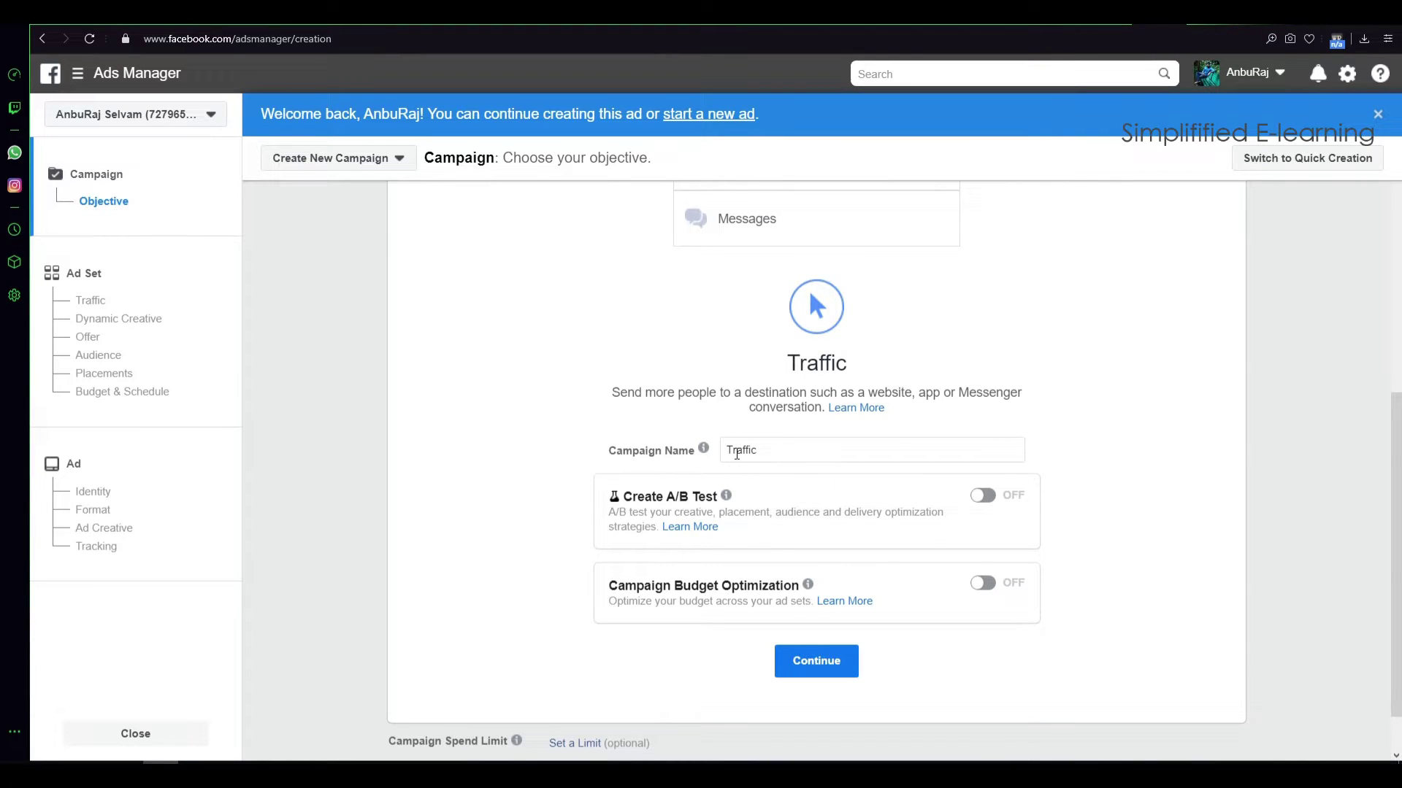
click(791, 451)
double_click(791, 451)
mouse_move(703, 447)
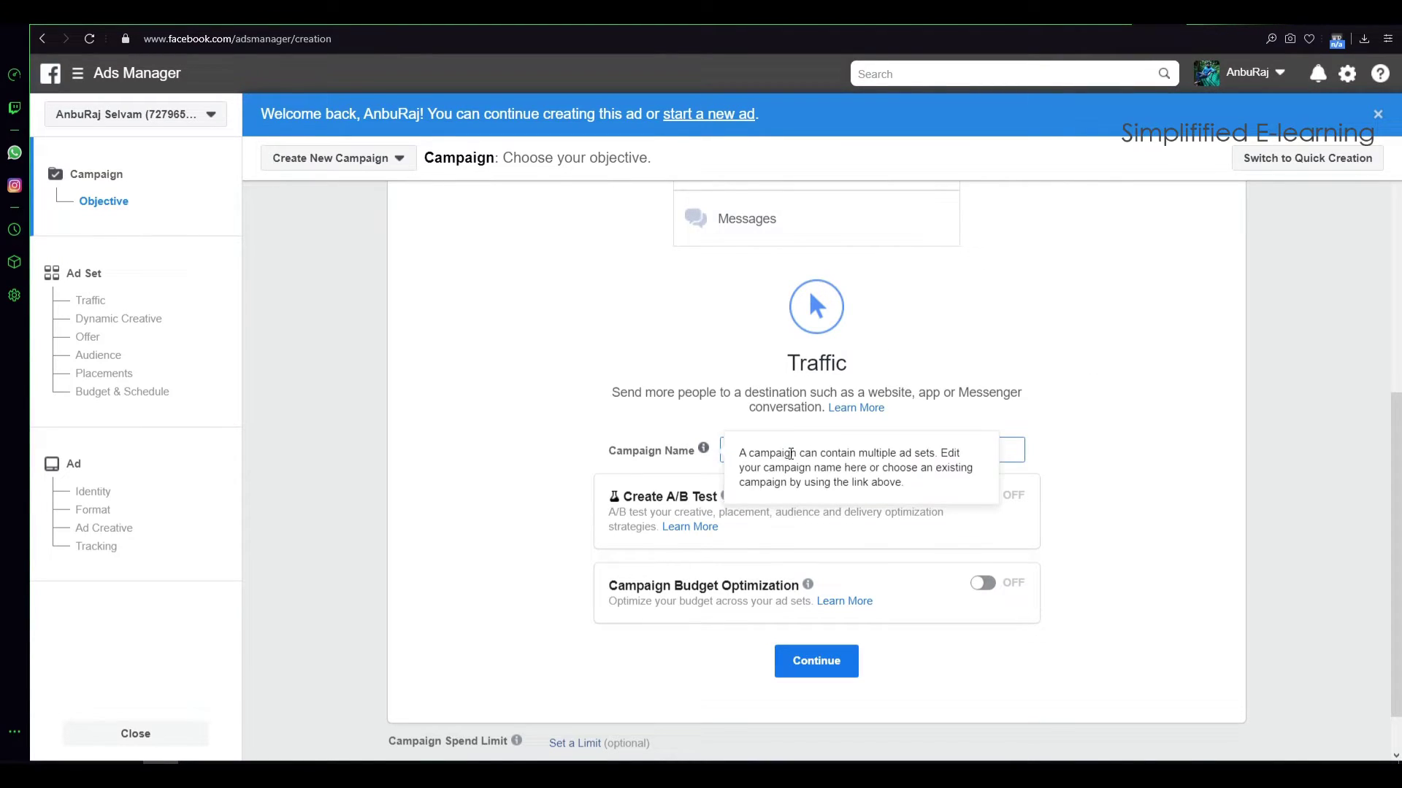
click(784, 451)
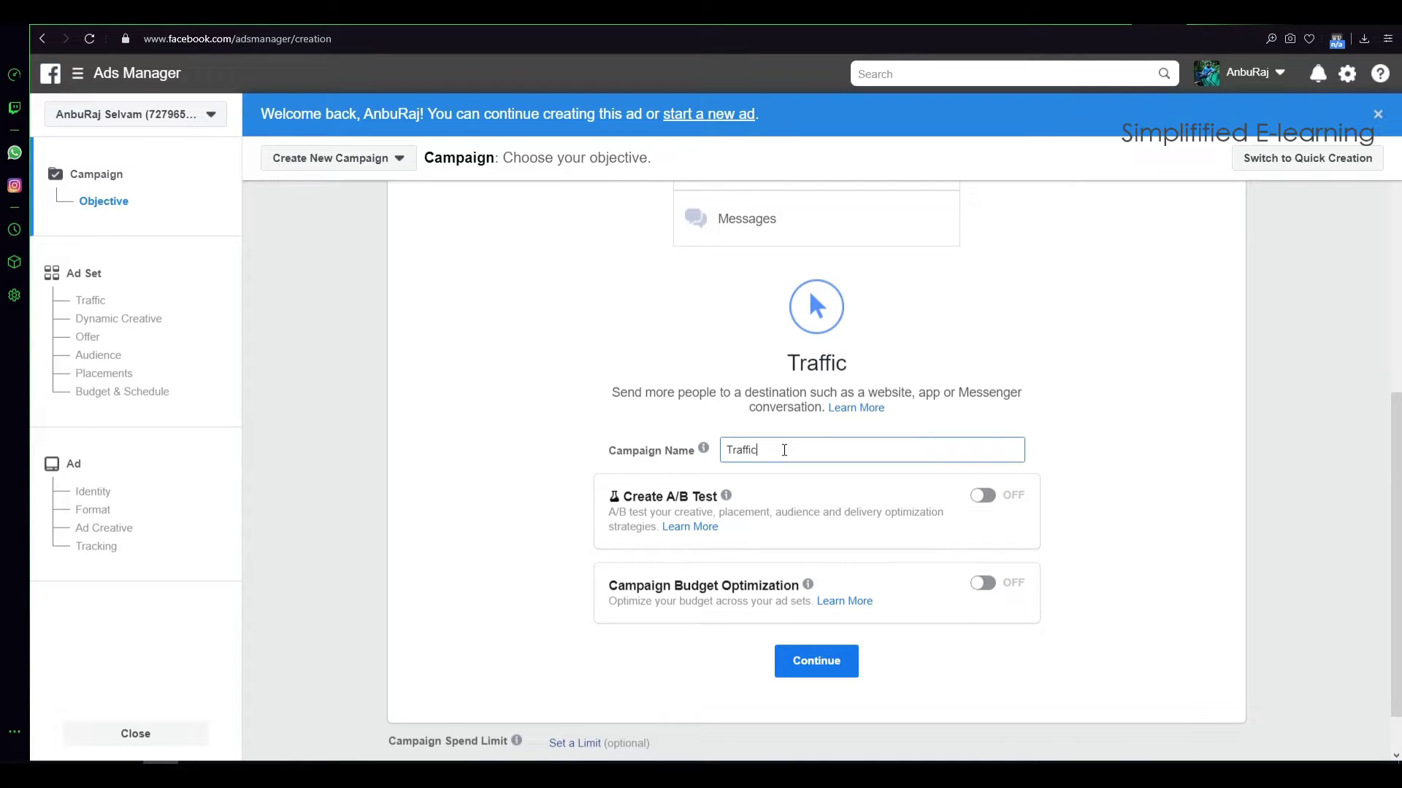
text(-Insta-2020)
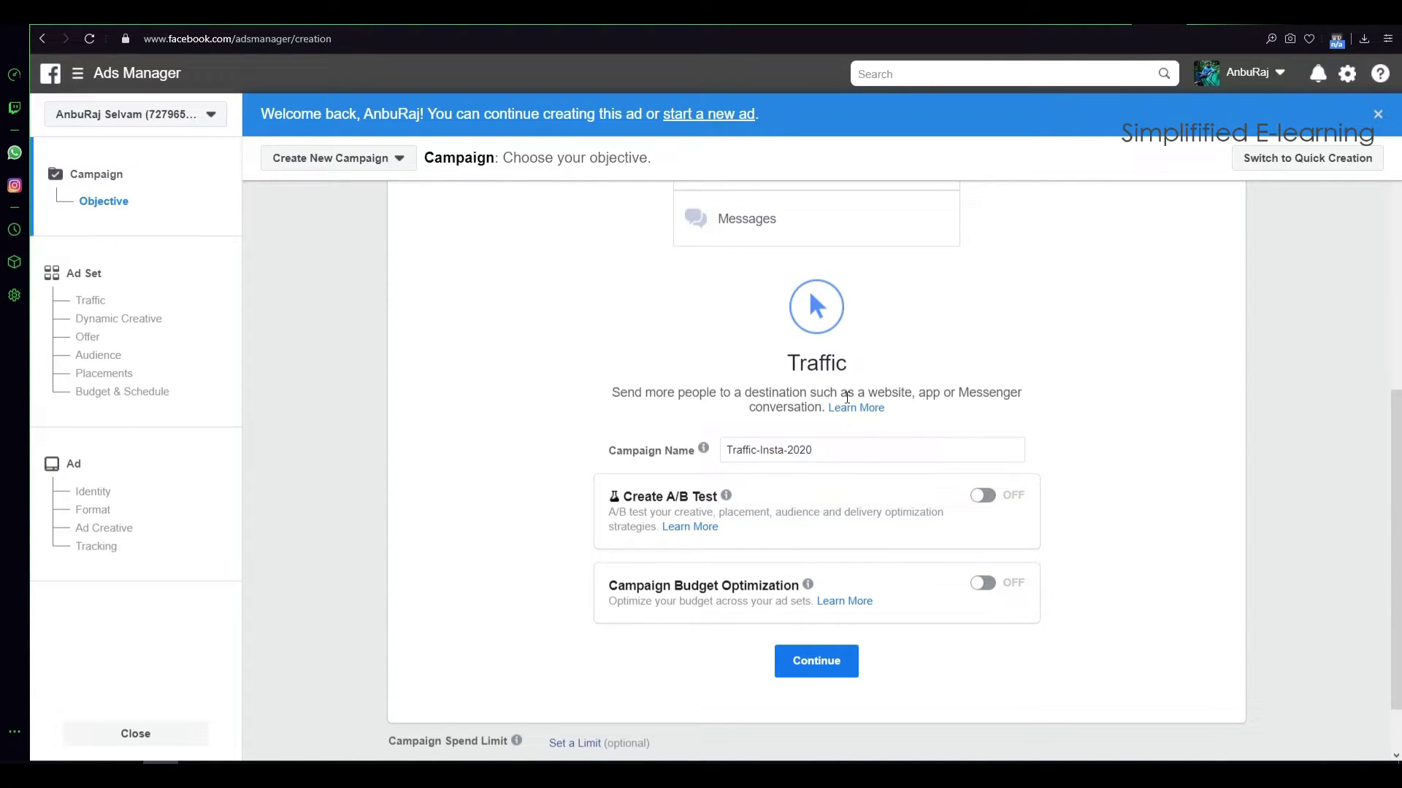
click(808, 664)
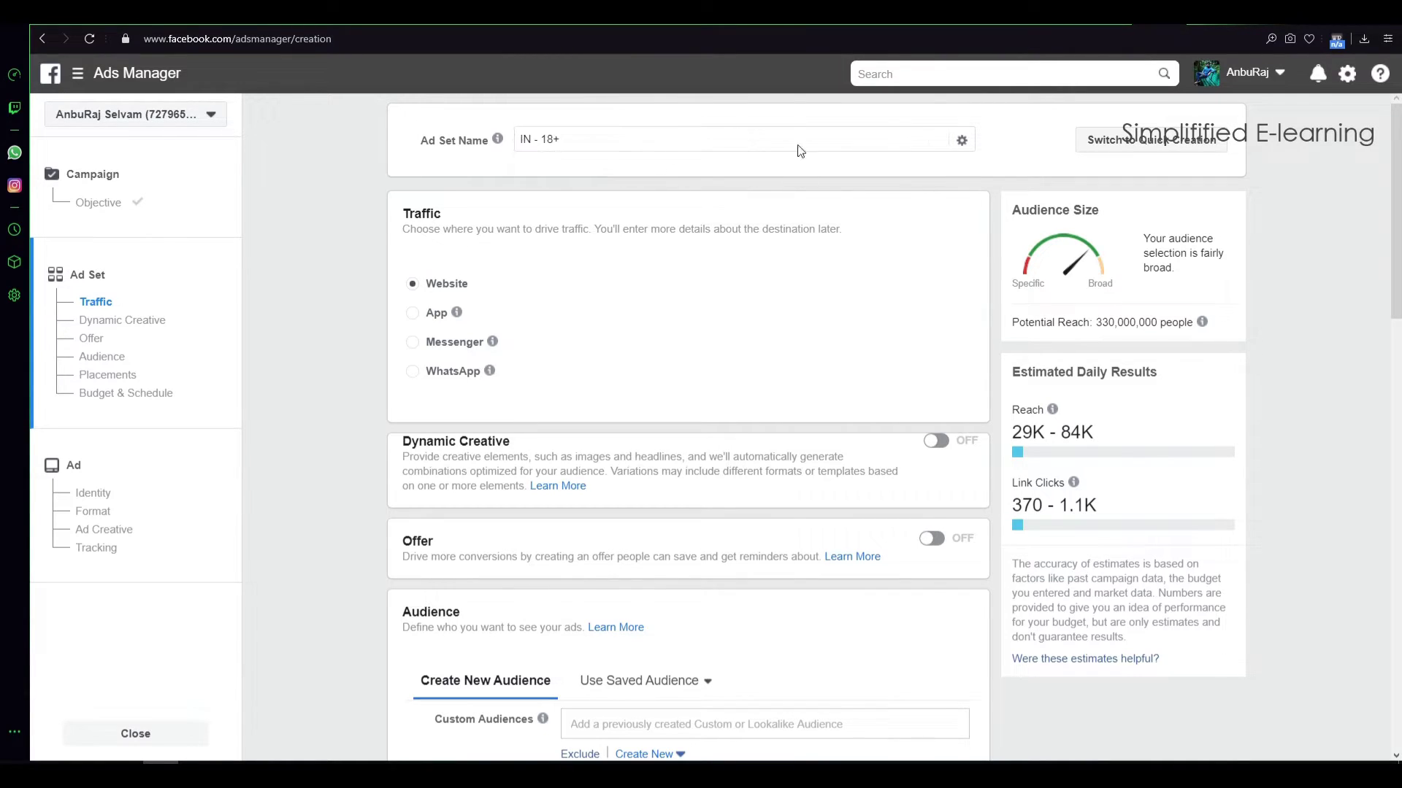
Replace the default ad set name with Insta-2020.
click(613, 140)
key(BackSpace)
key(BackSpace)
key(BackSpace)
key(BackSpace)
key(BackSpace)
key(BackSpace)
key(BackSpace)
key(BackSpace)
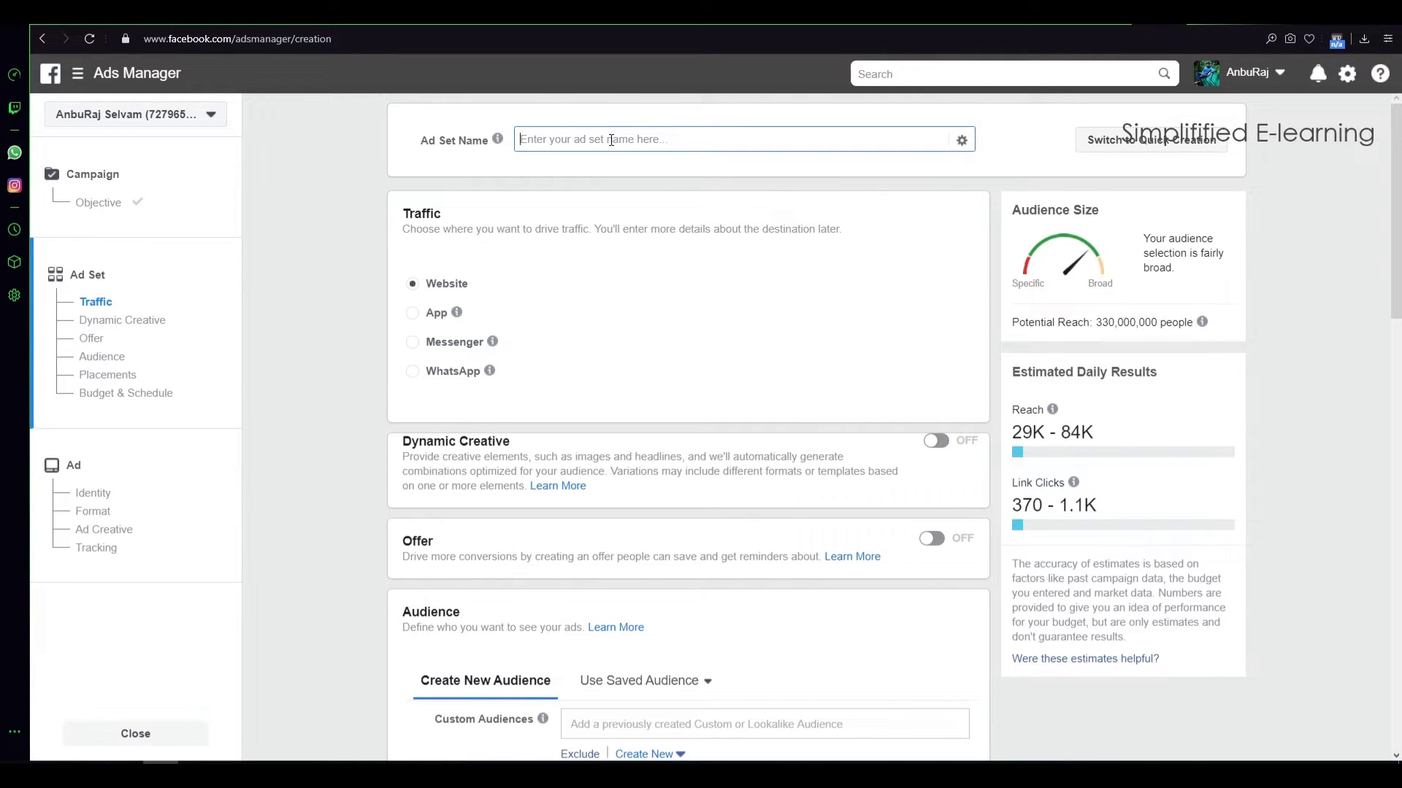
text(Insta-2020)
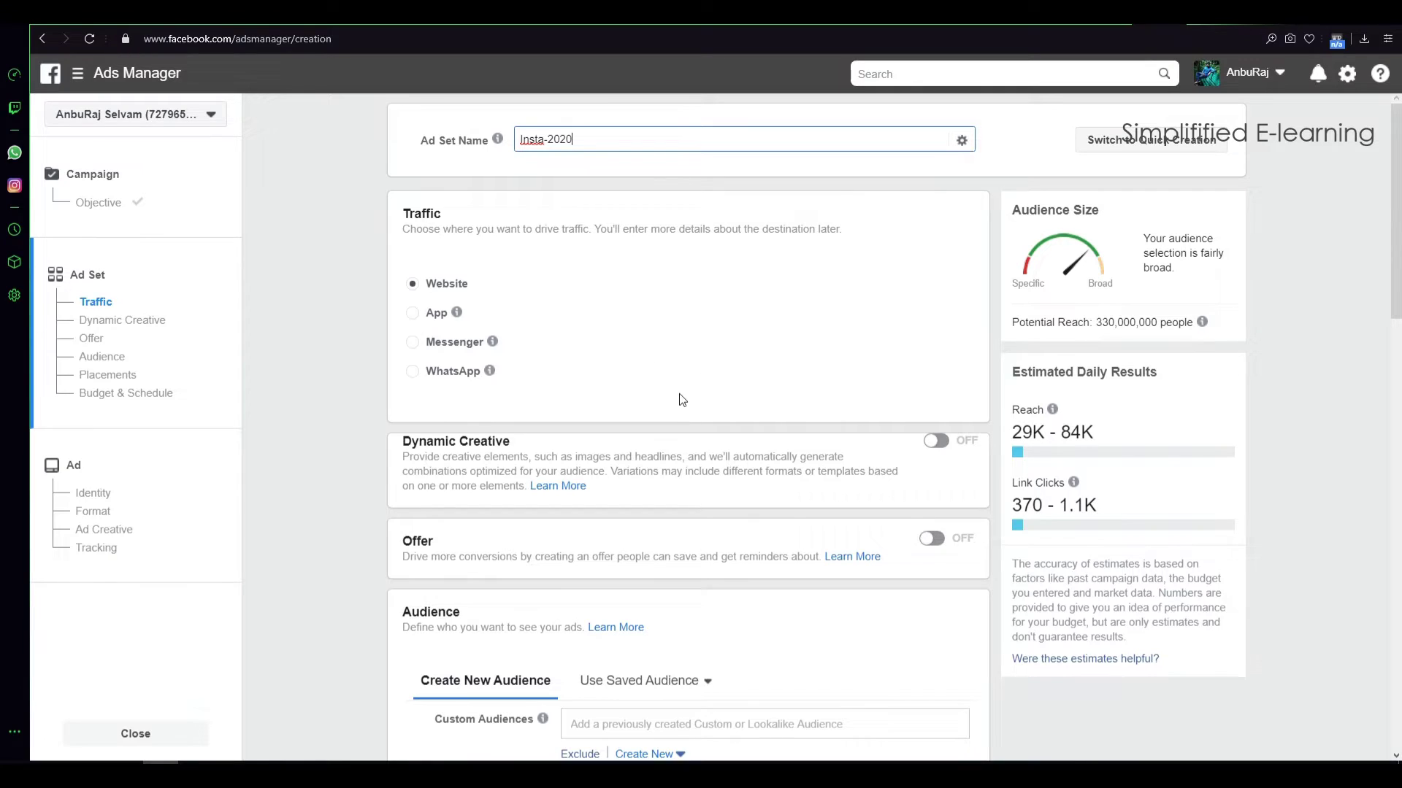
Replace India with the state of Tamil Nadu, India as the new audience's targeted location.
scroll(678, 392, down, 1)
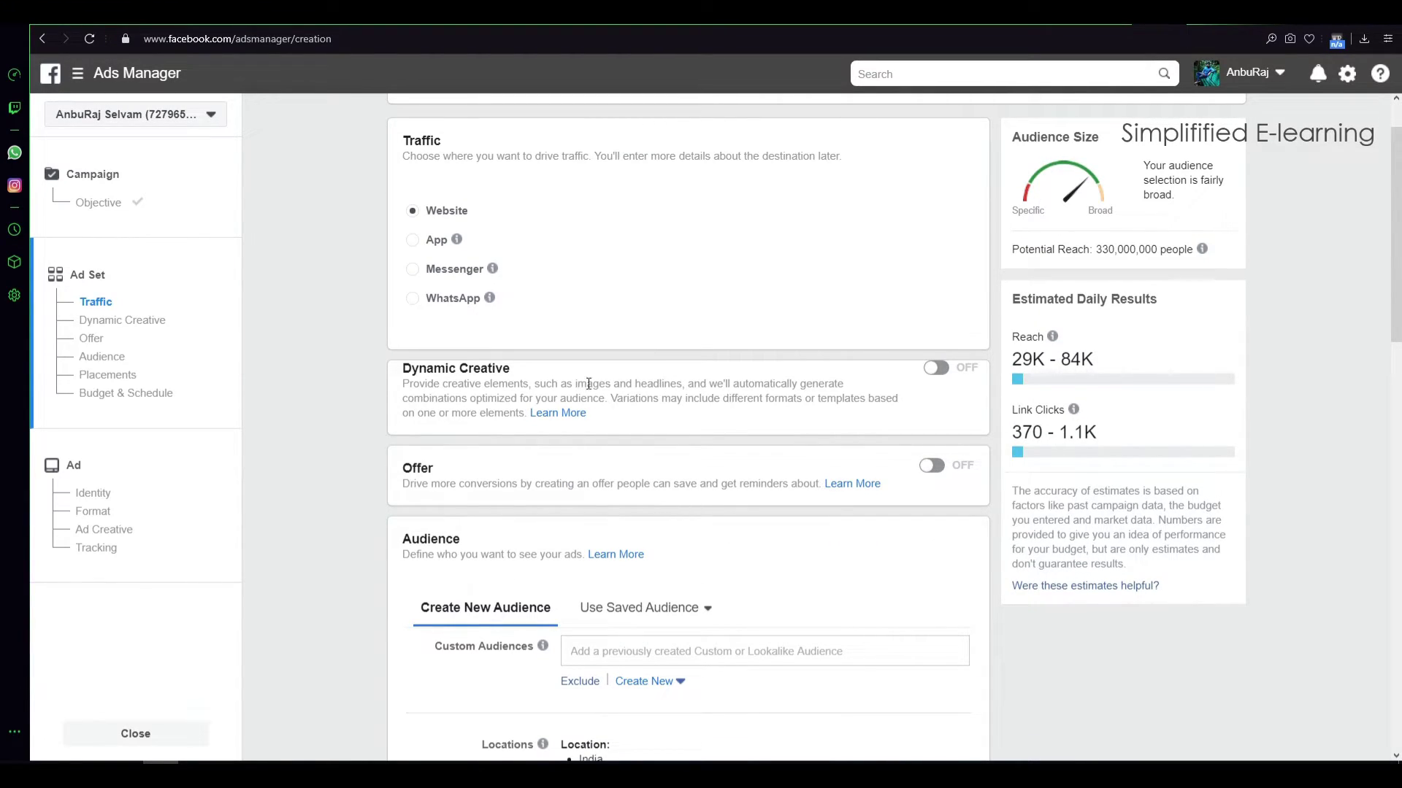
scroll(553, 480, down, 1)
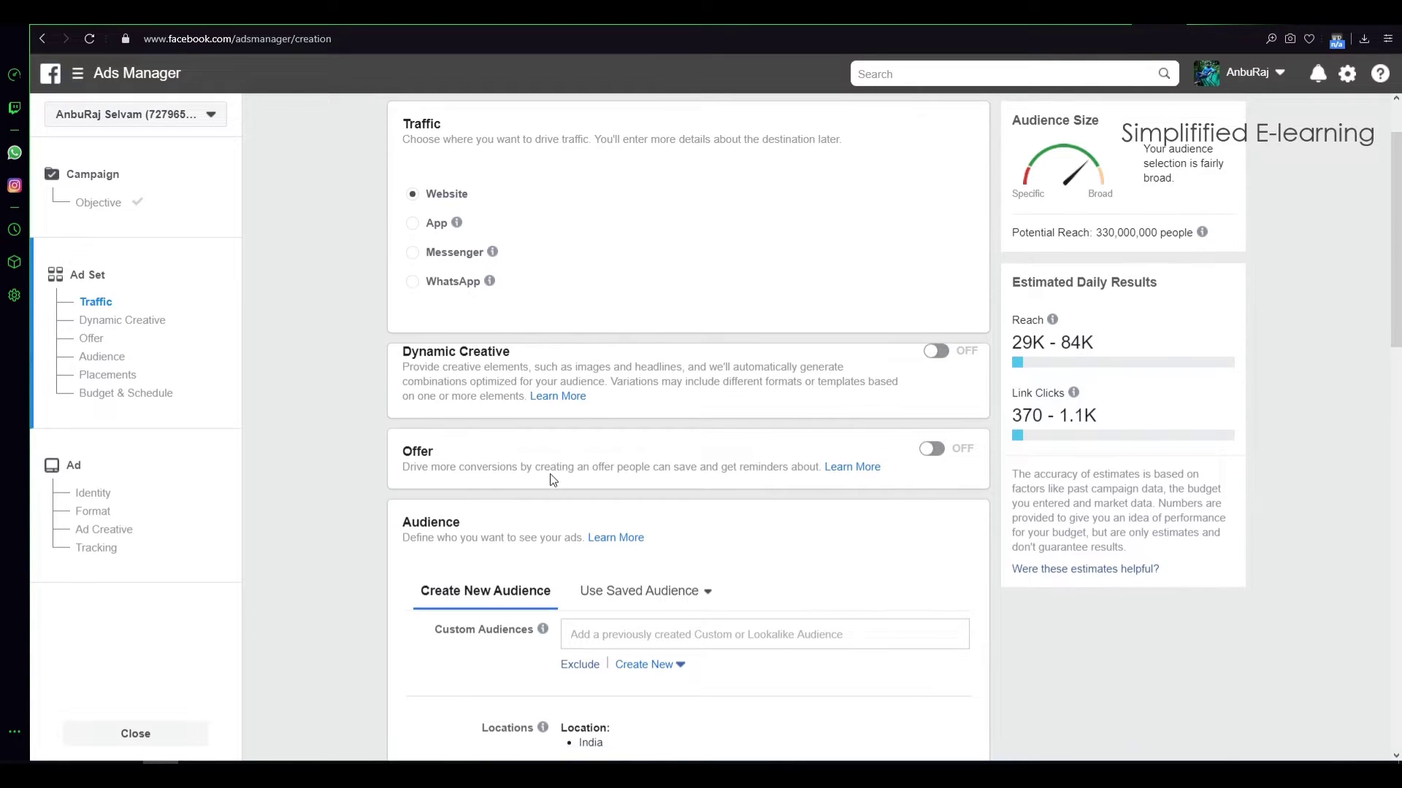
scroll(550, 475, down, 3)
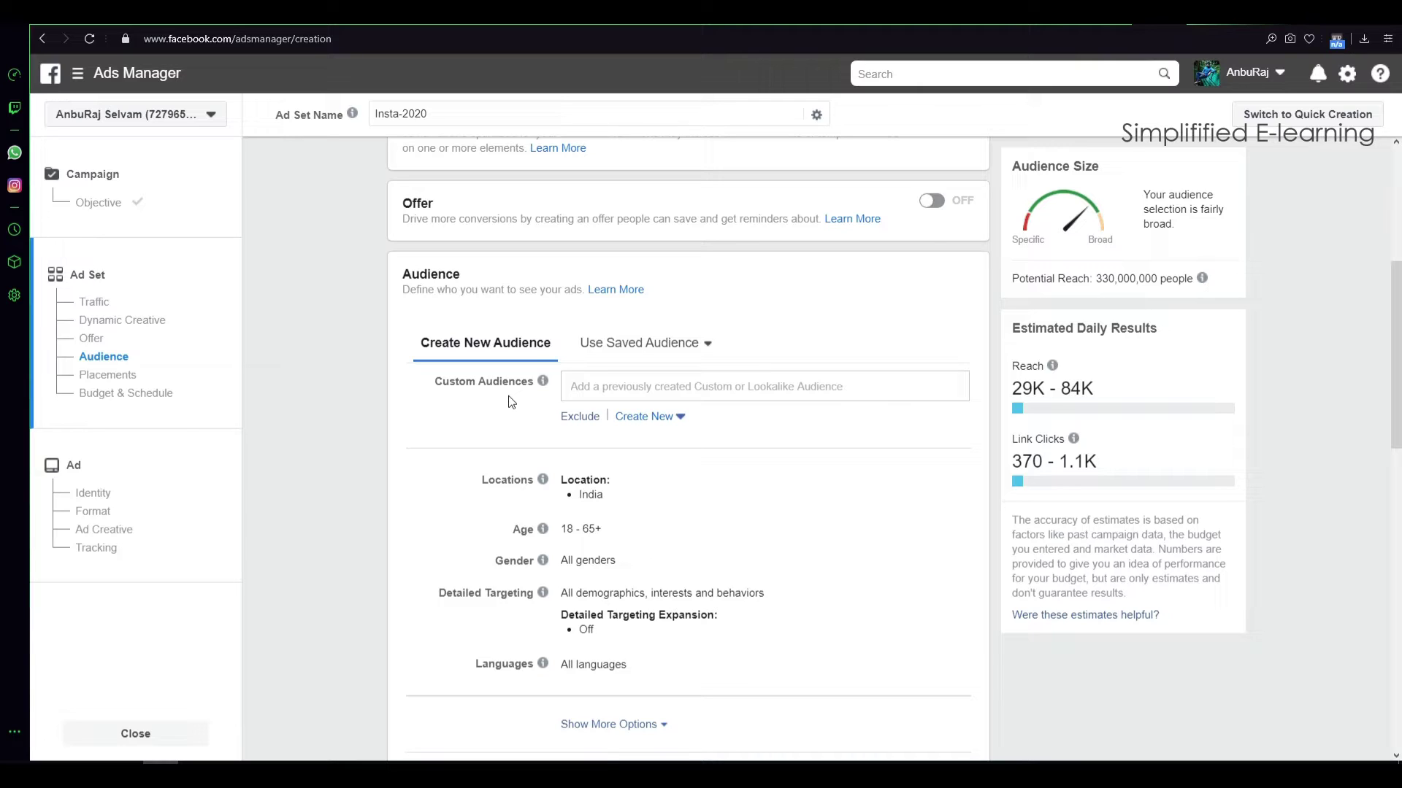
mouse_move(551, 499)
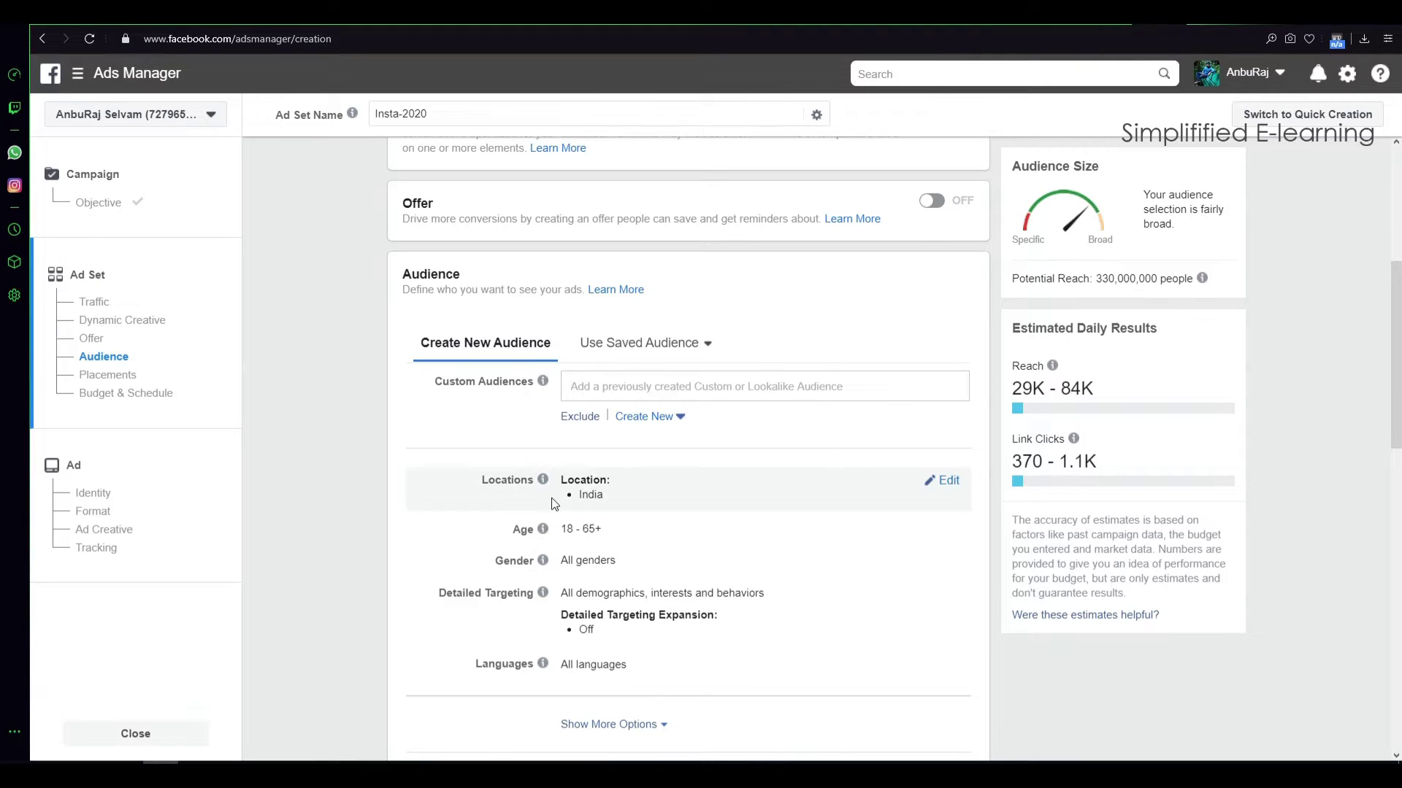
click(949, 482)
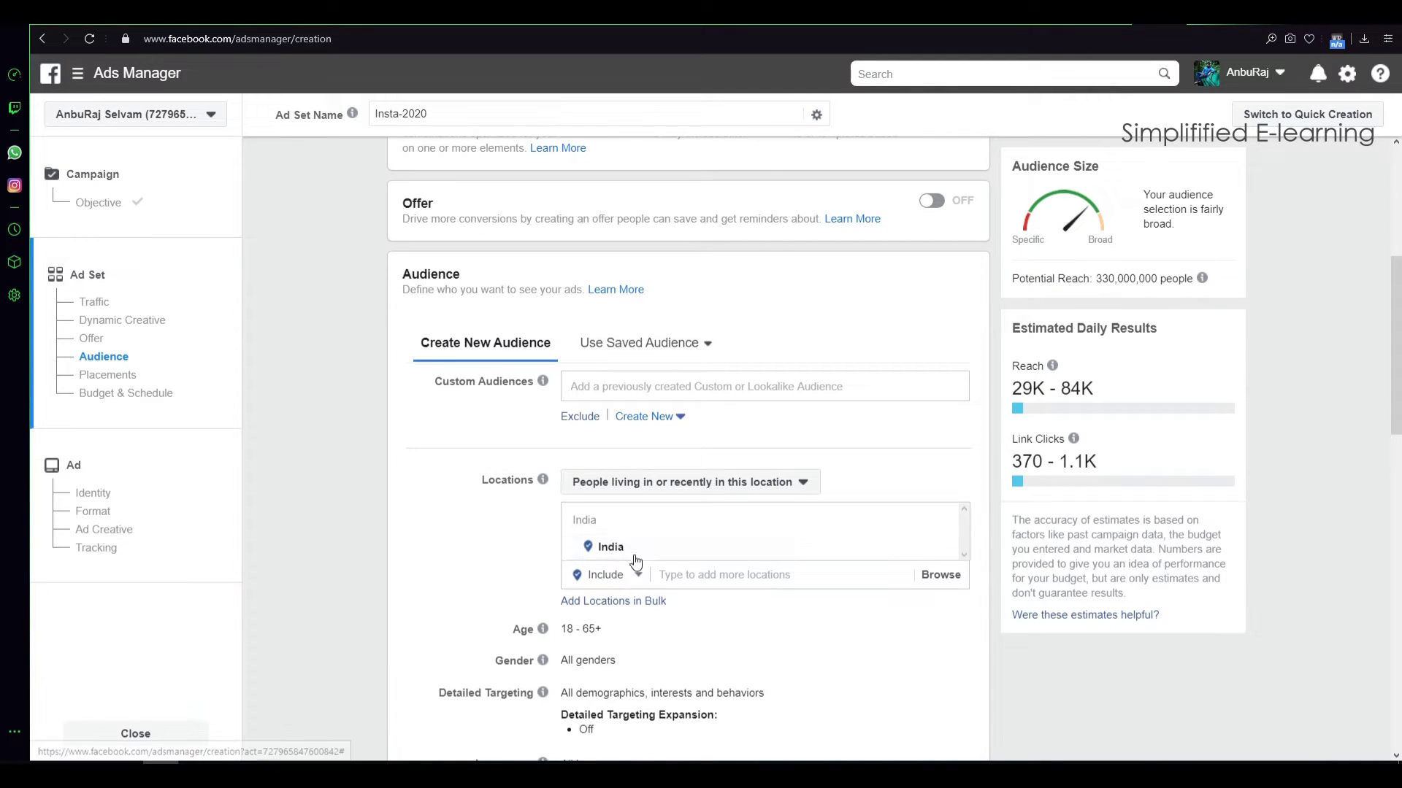
mouse_move(651, 557)
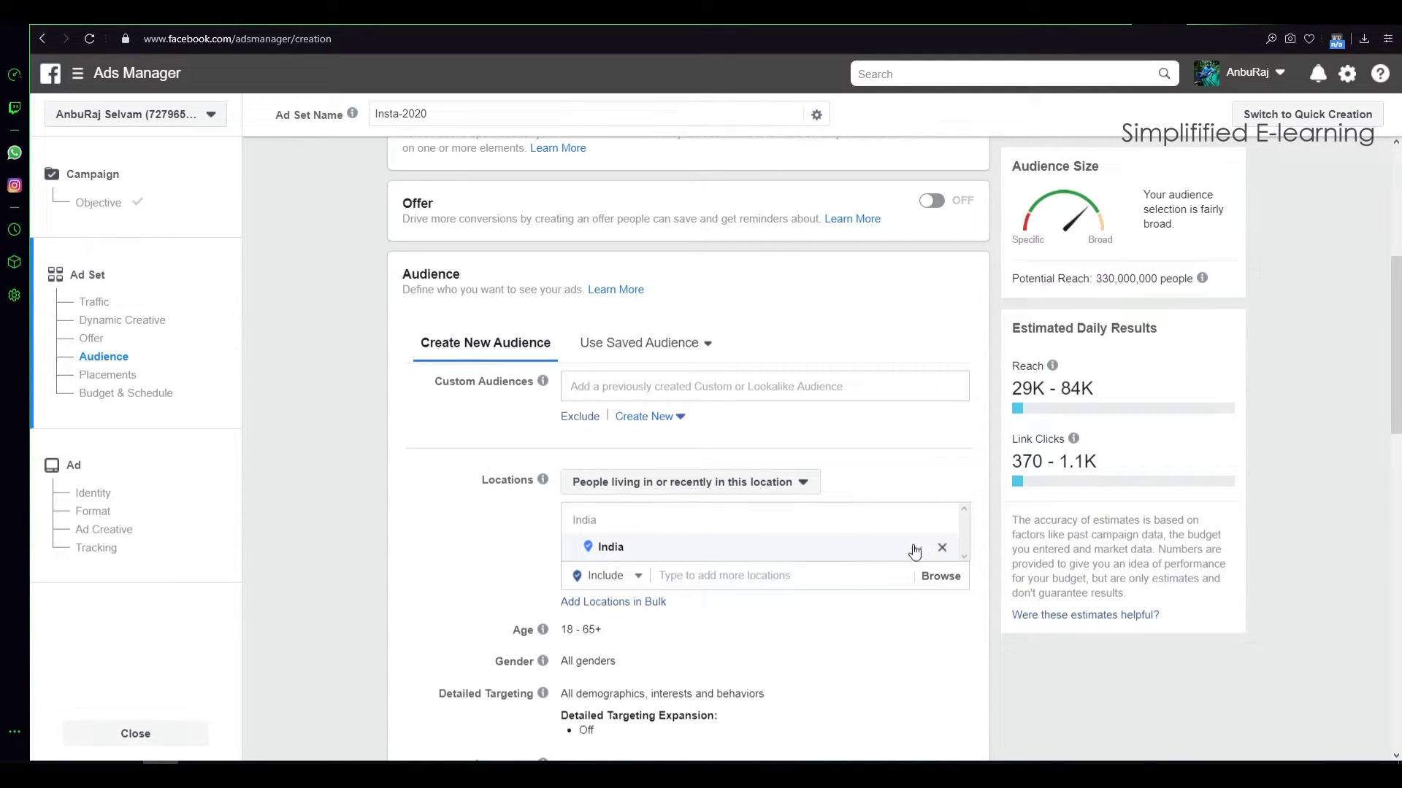
click(942, 547)
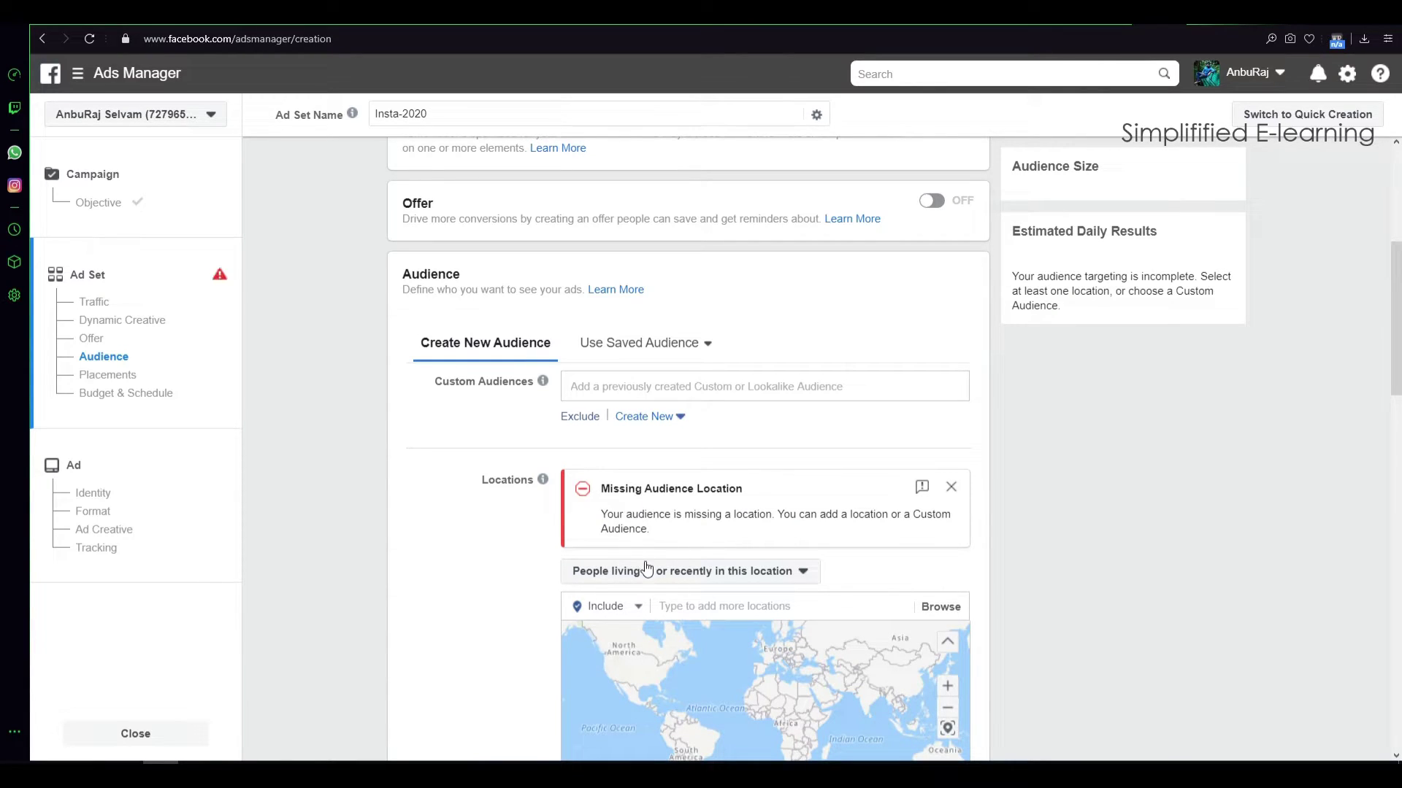
click(674, 605)
text(T)
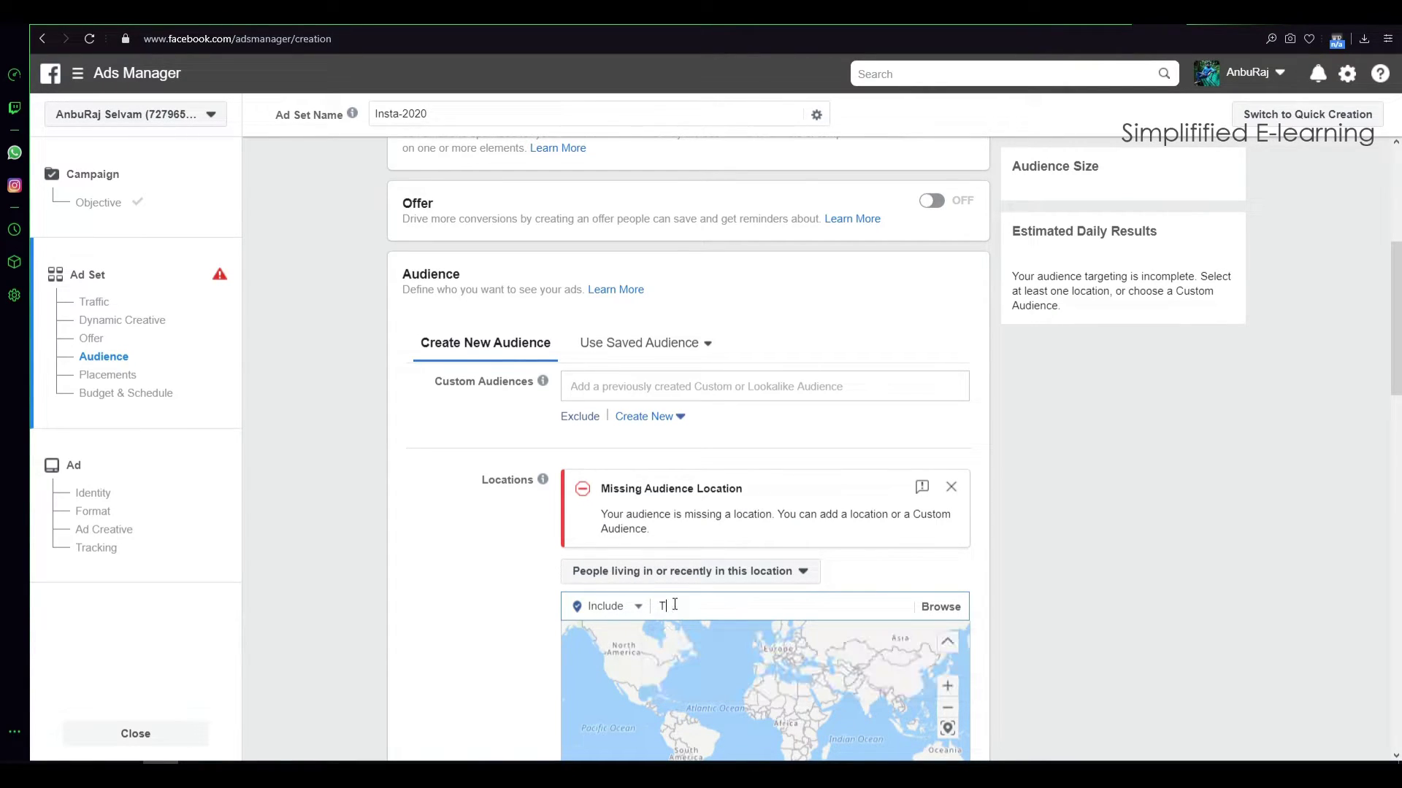
text(amilnadu)
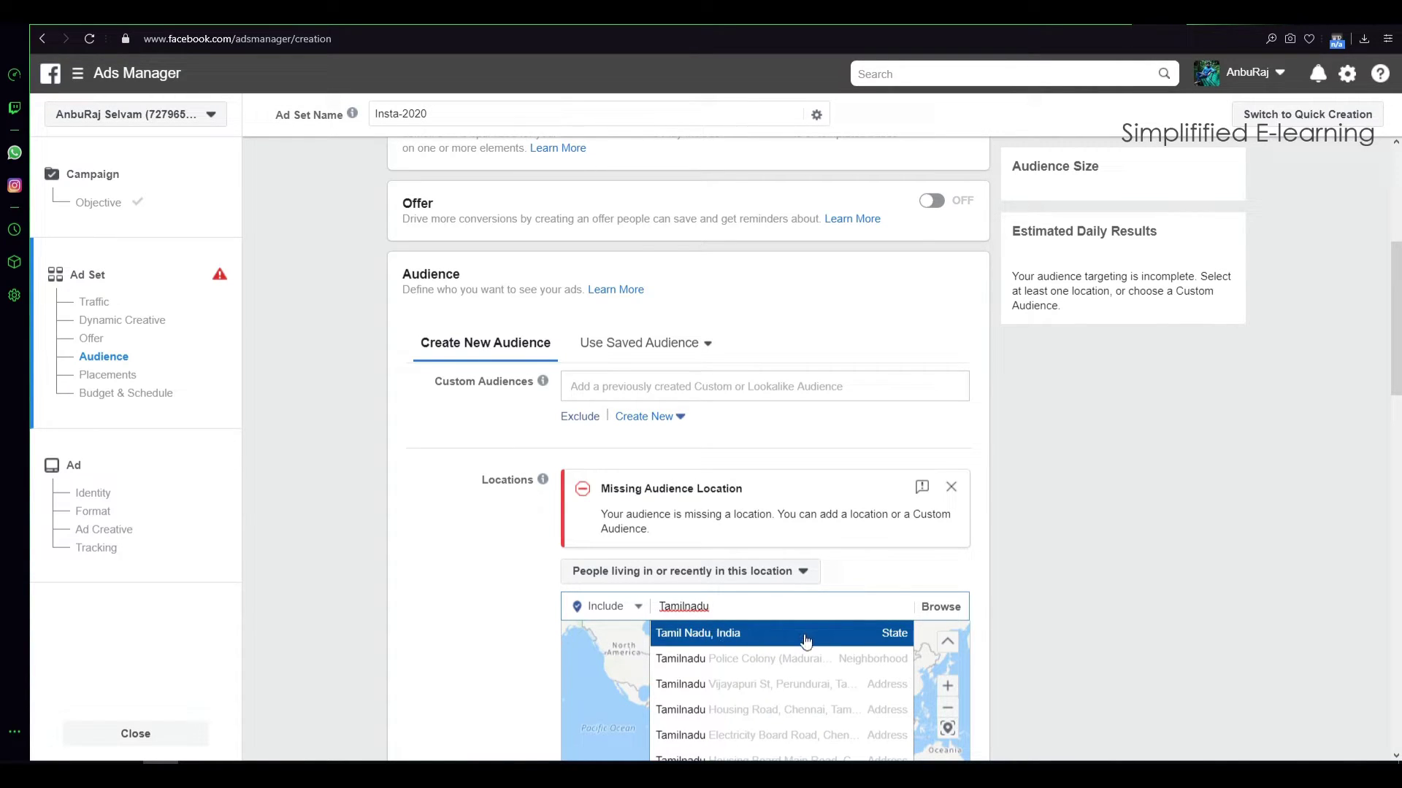
click(855, 633)
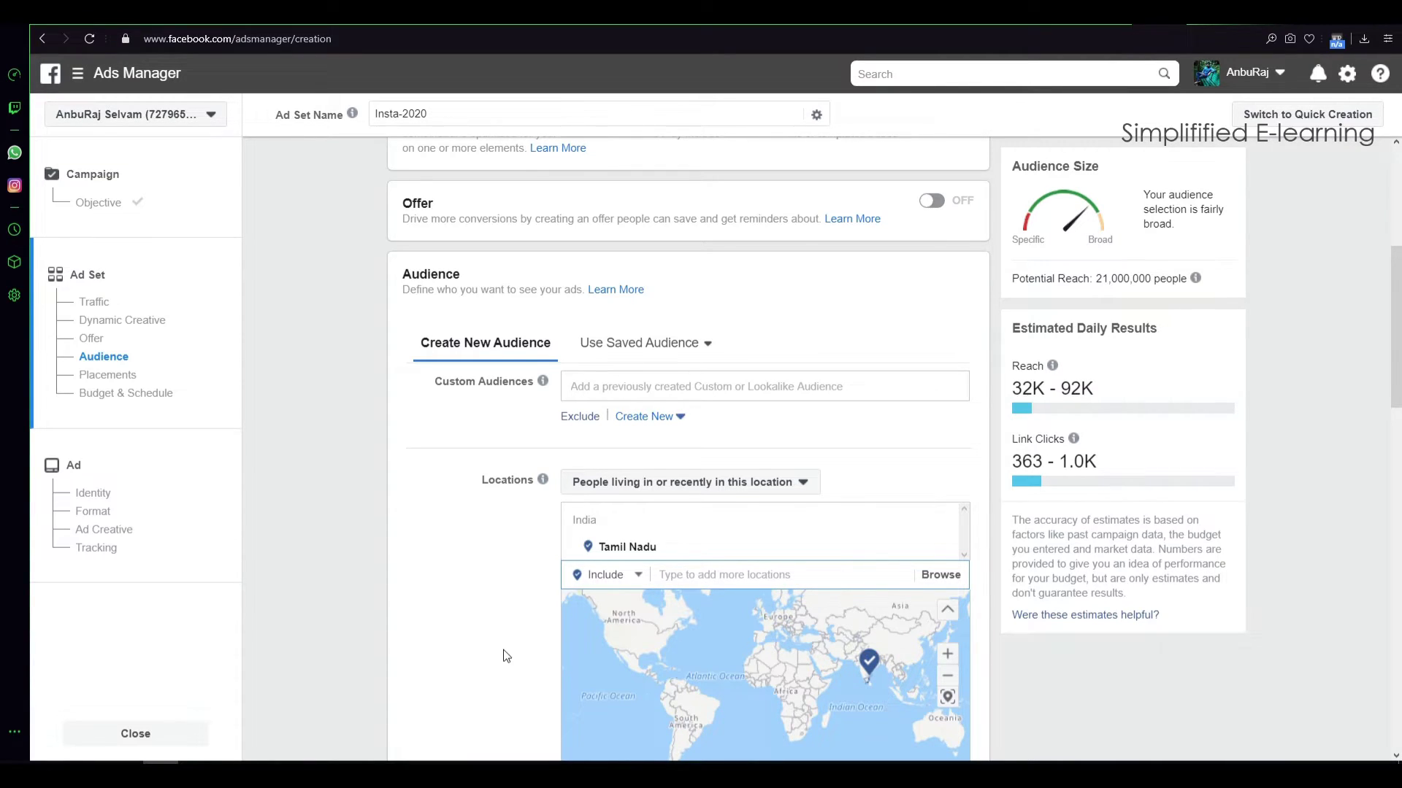
Set the audience's maximum age to 45 and open the gender setting for editing.
scroll(502, 651, down, 4)
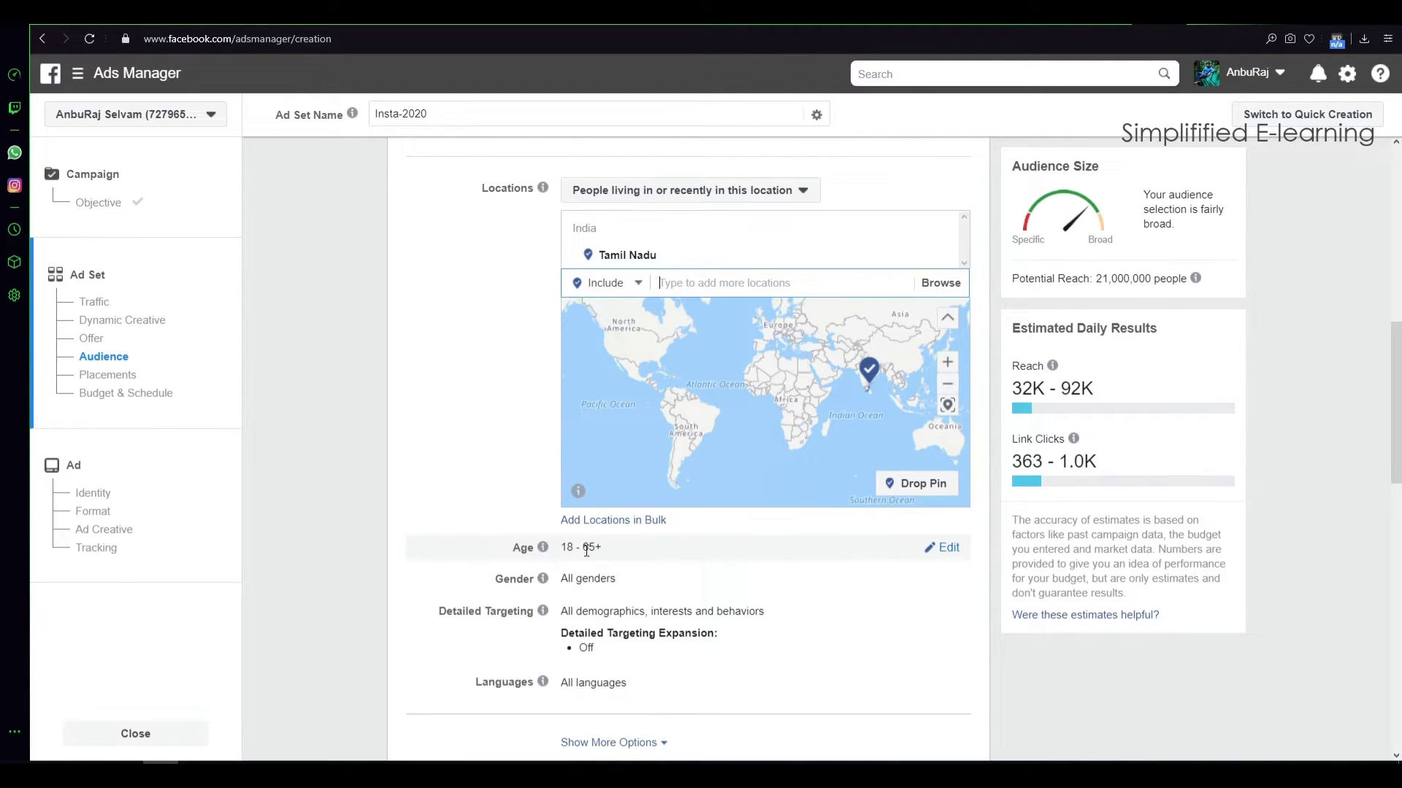
click(959, 549)
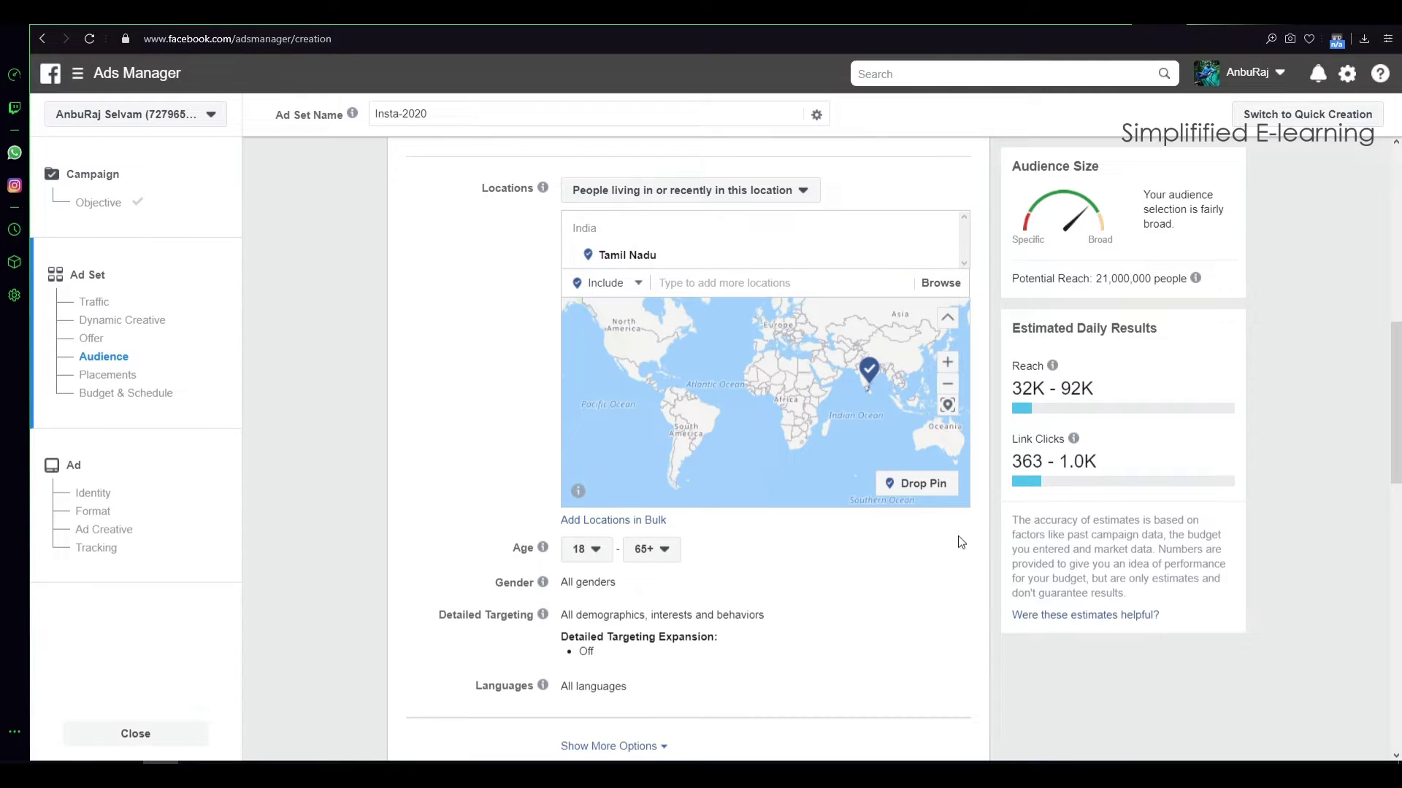
click(666, 557)
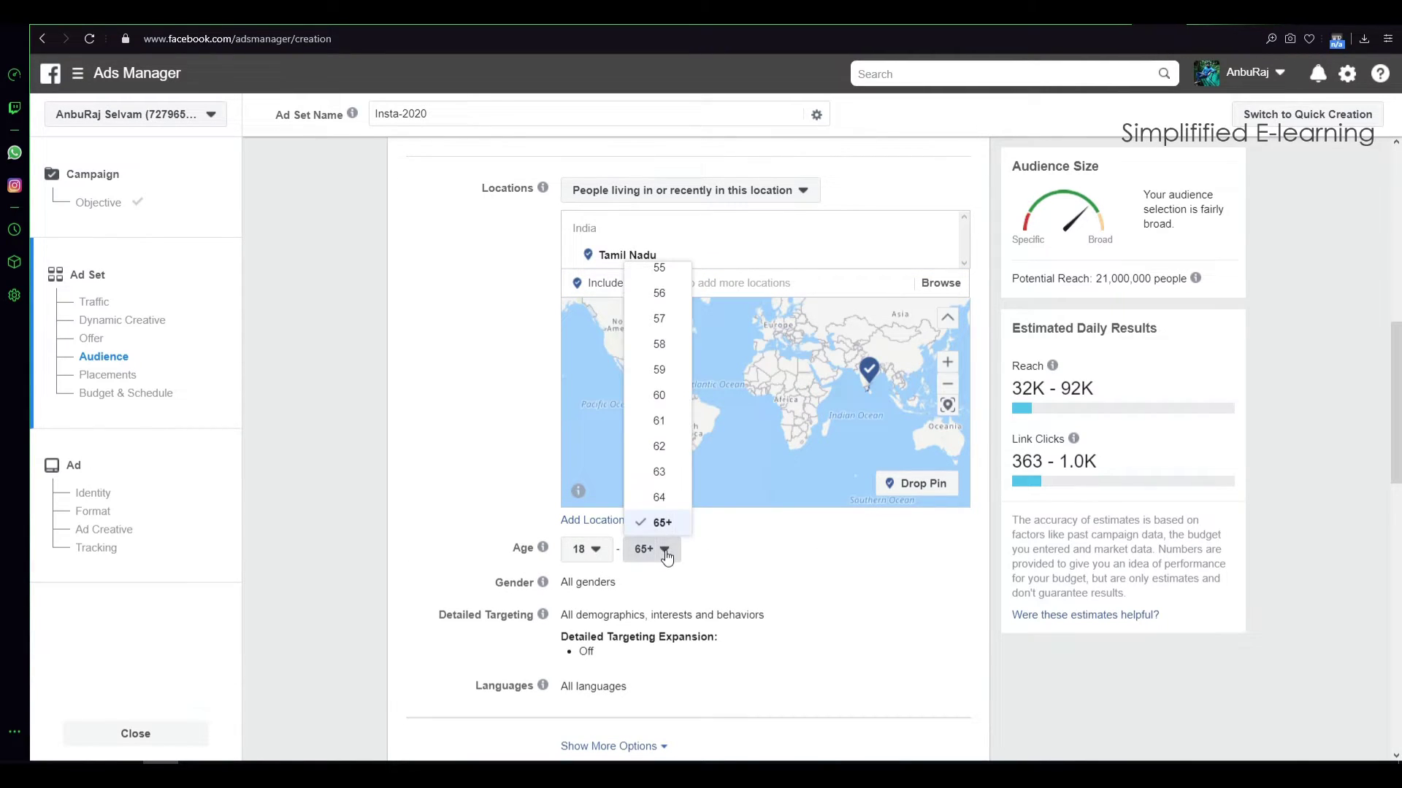
scroll(654, 395, up, 3)
scroll(650, 406, up, 2)
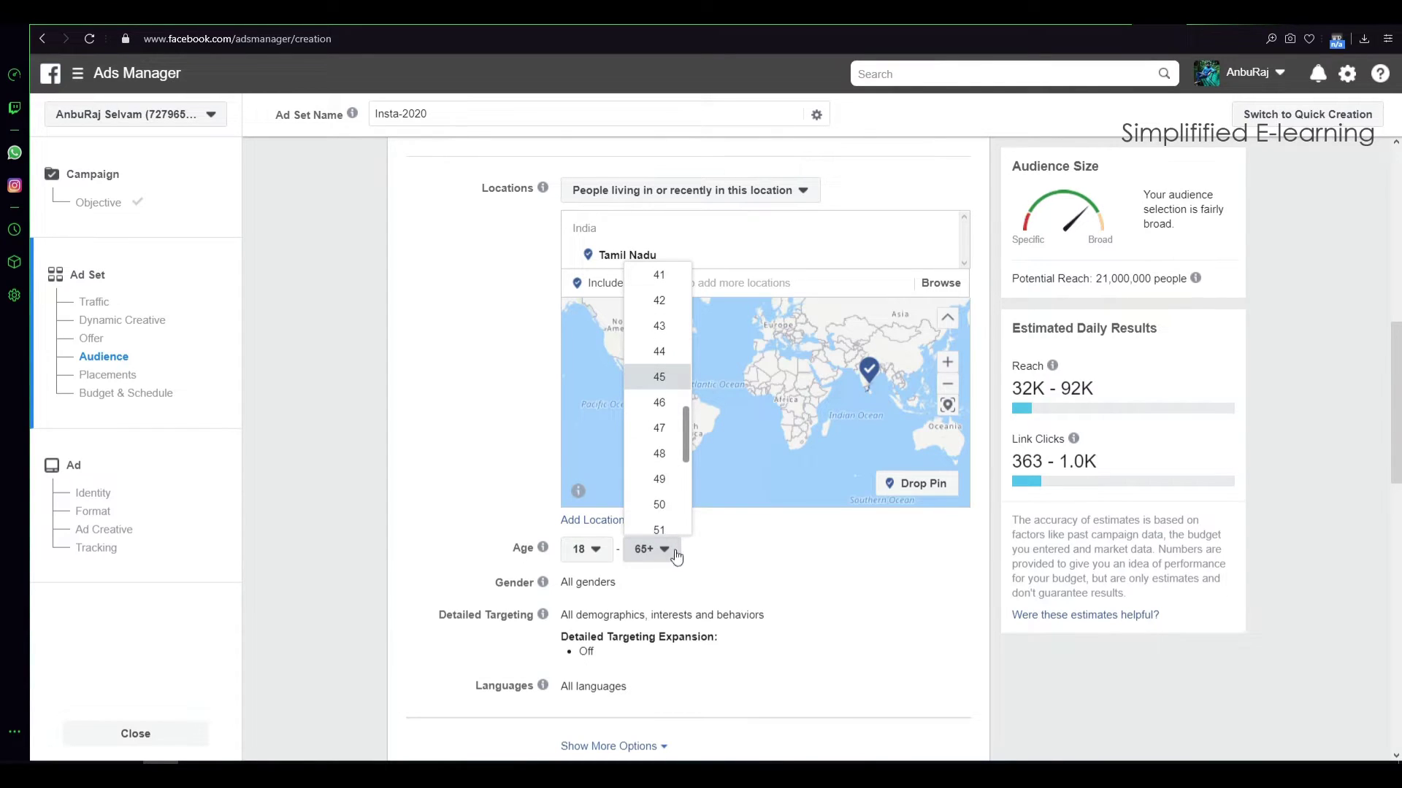
click(664, 385)
mouse_move(549, 553)
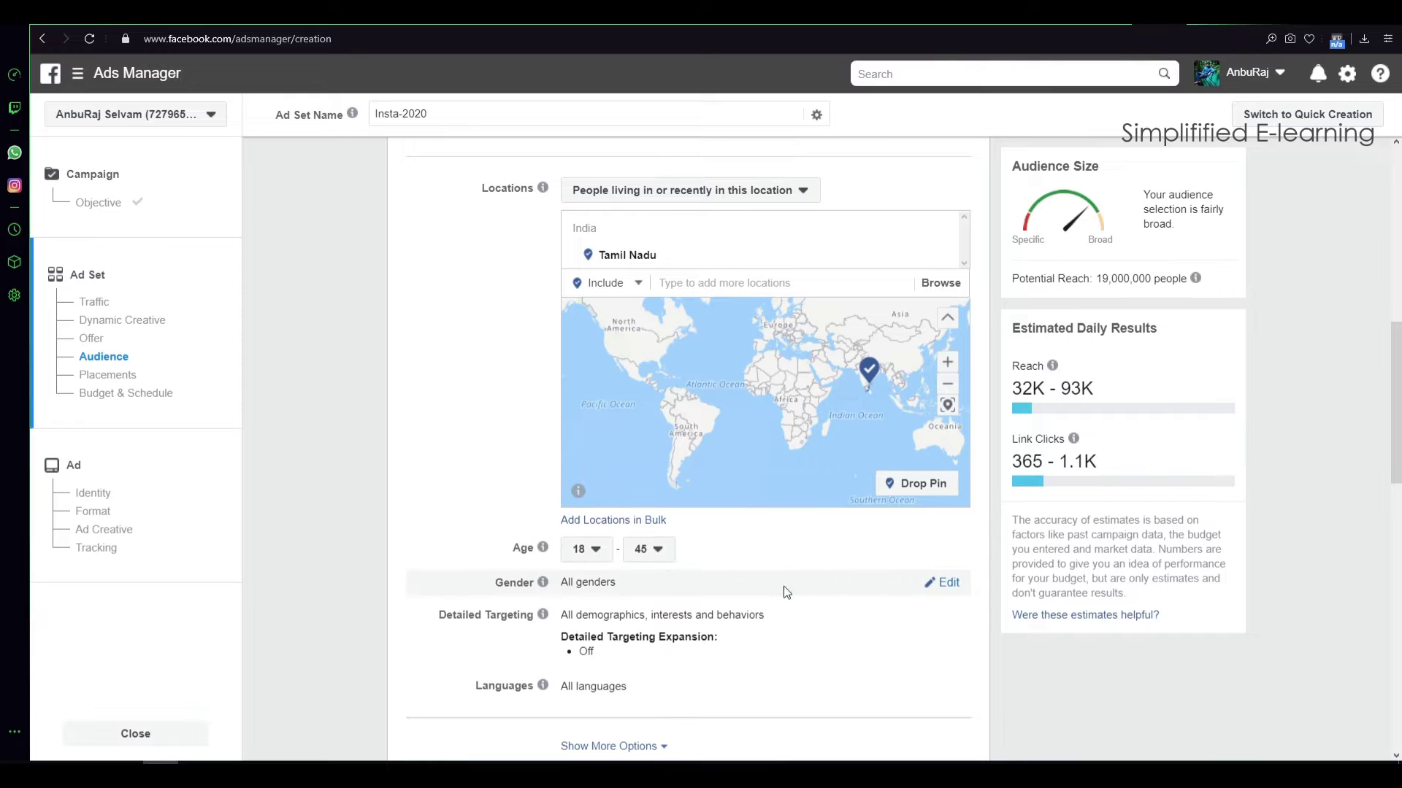
click(943, 584)
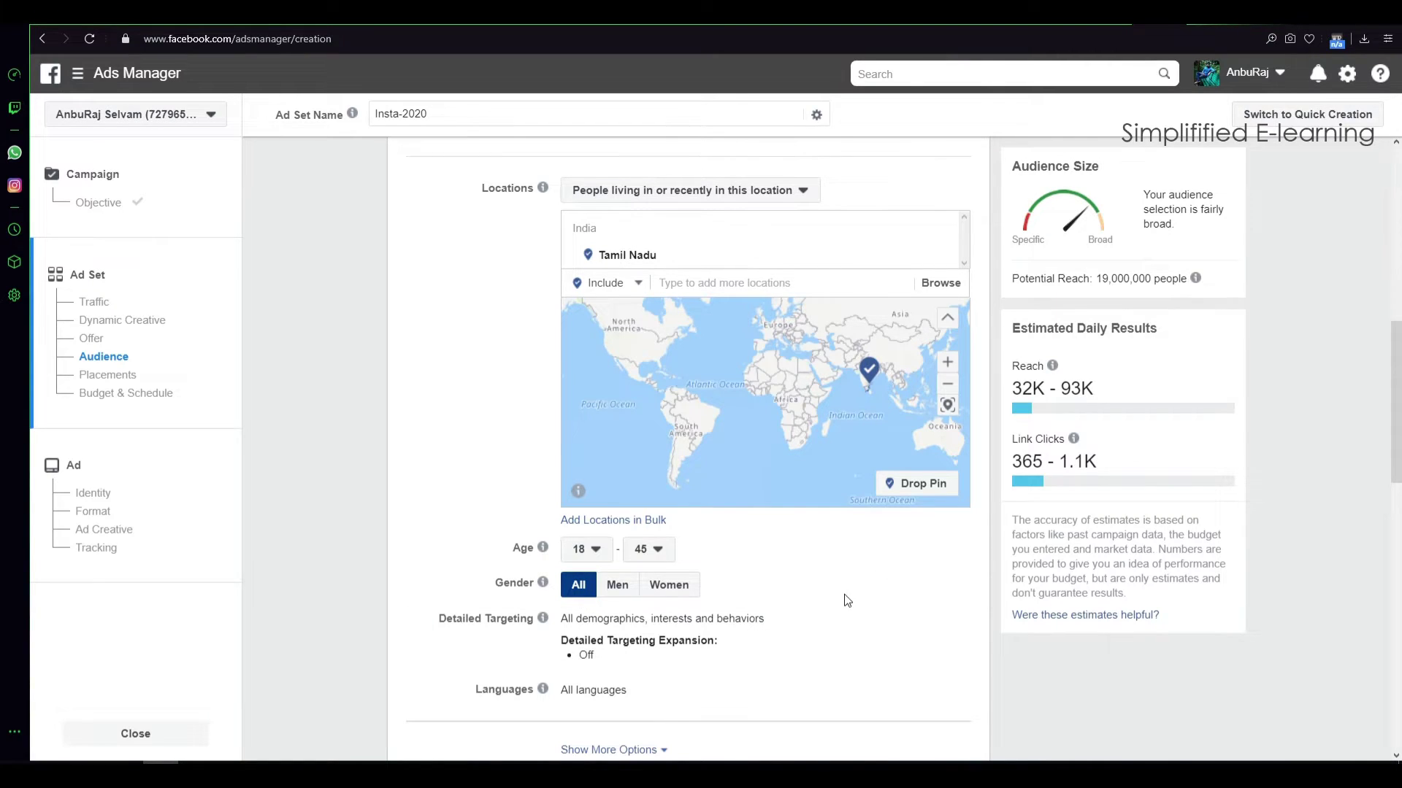
Search the detailed targeting options for "school", look over the suggested interests, and clear the search without adding any.
scroll(847, 600, down, 3)
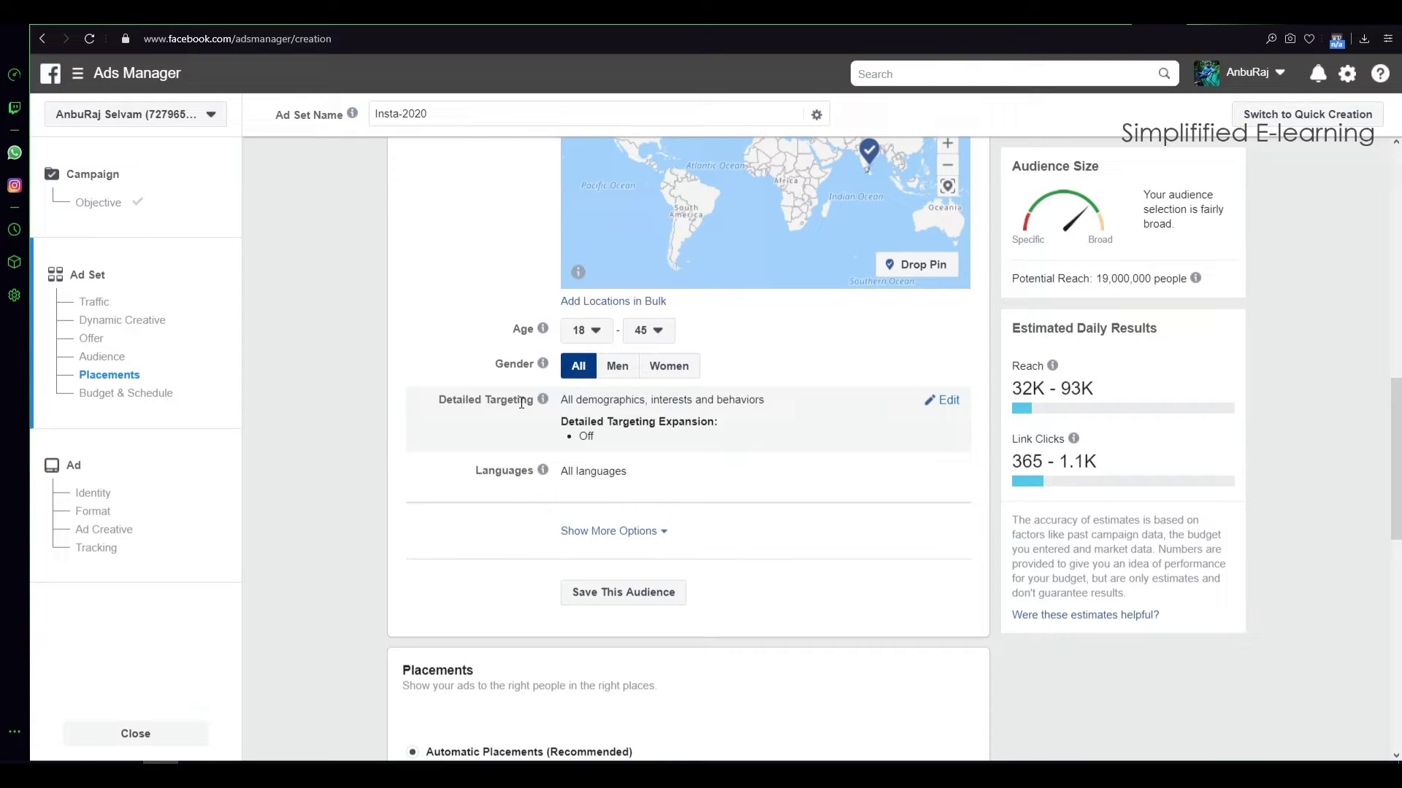
click(628, 435)
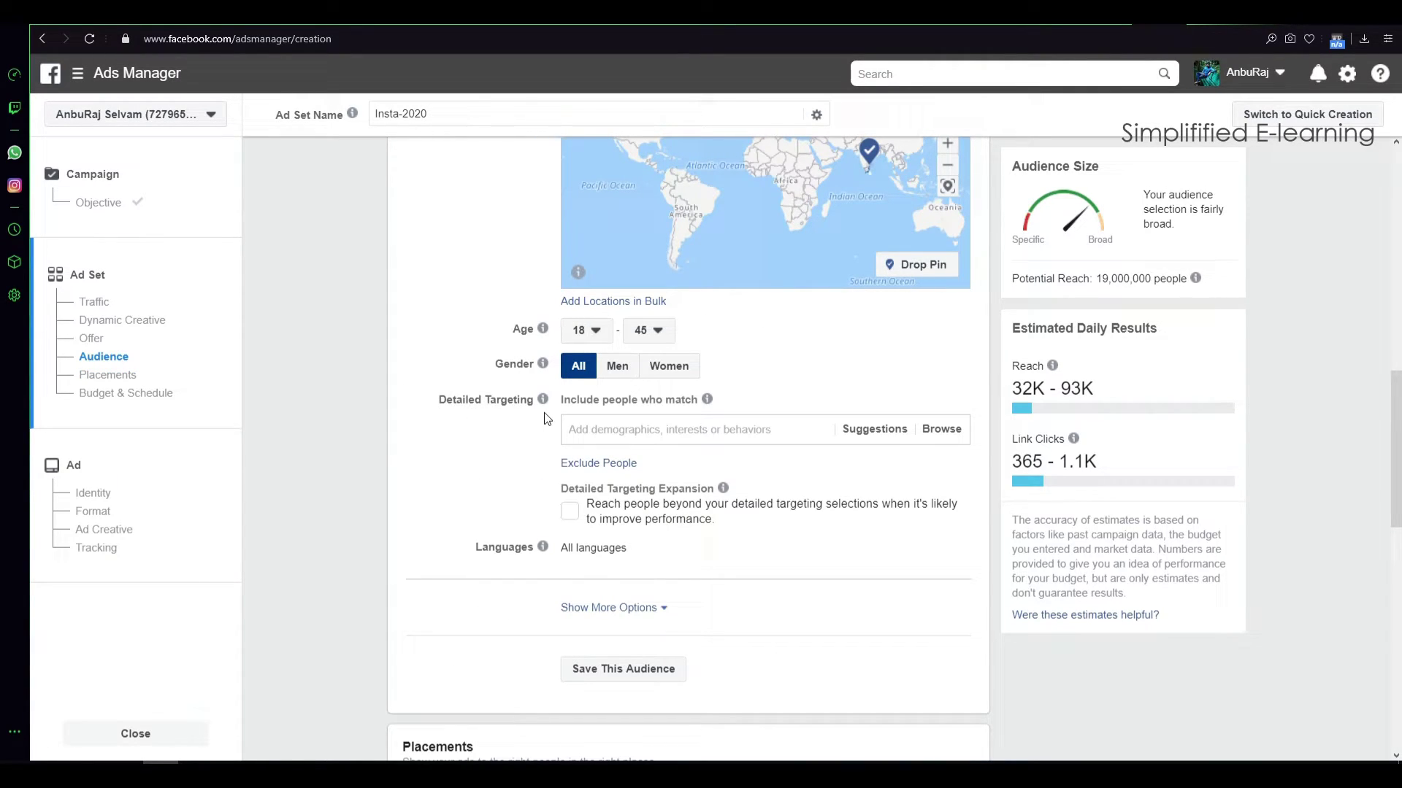
click(728, 433)
text(school)
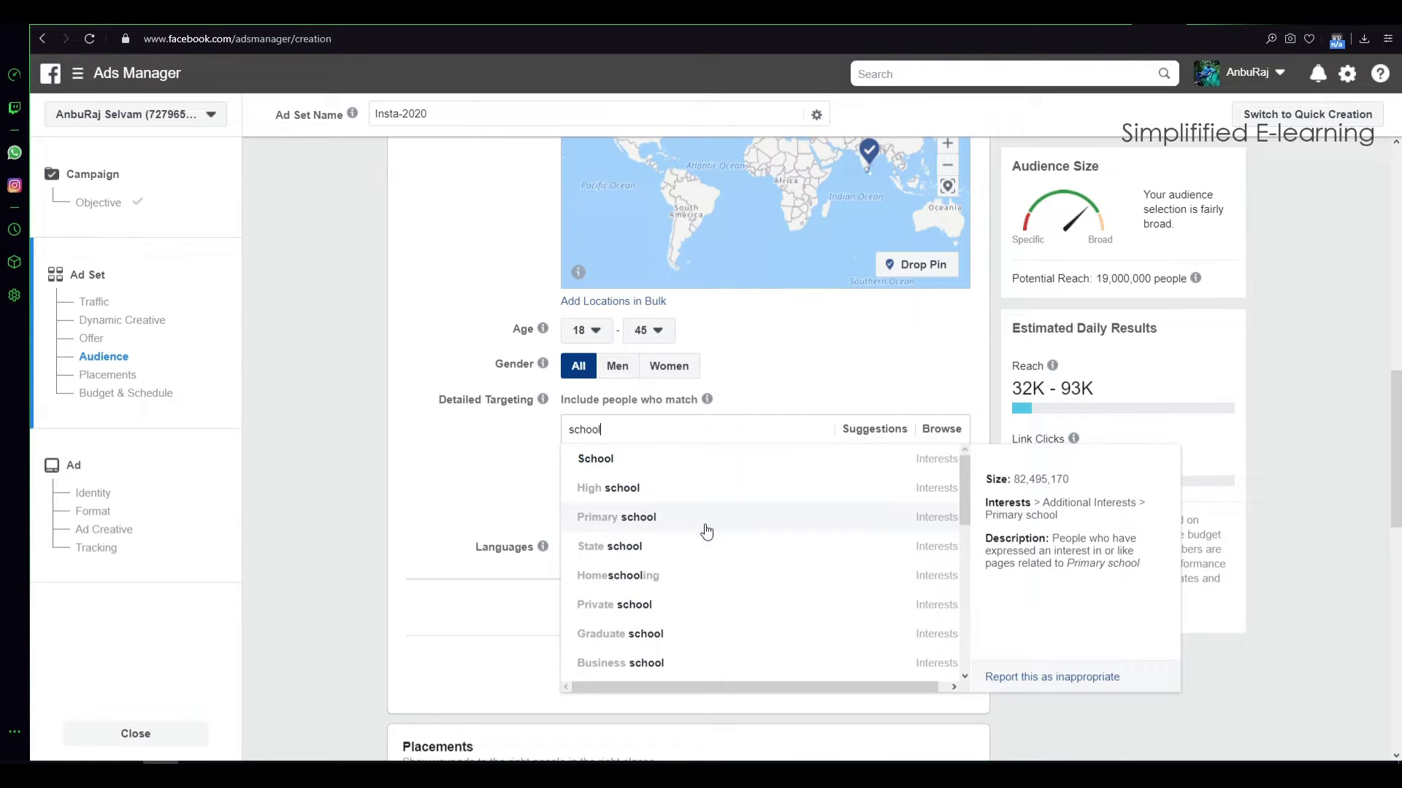
double_click(644, 425)
key(BackSpace)
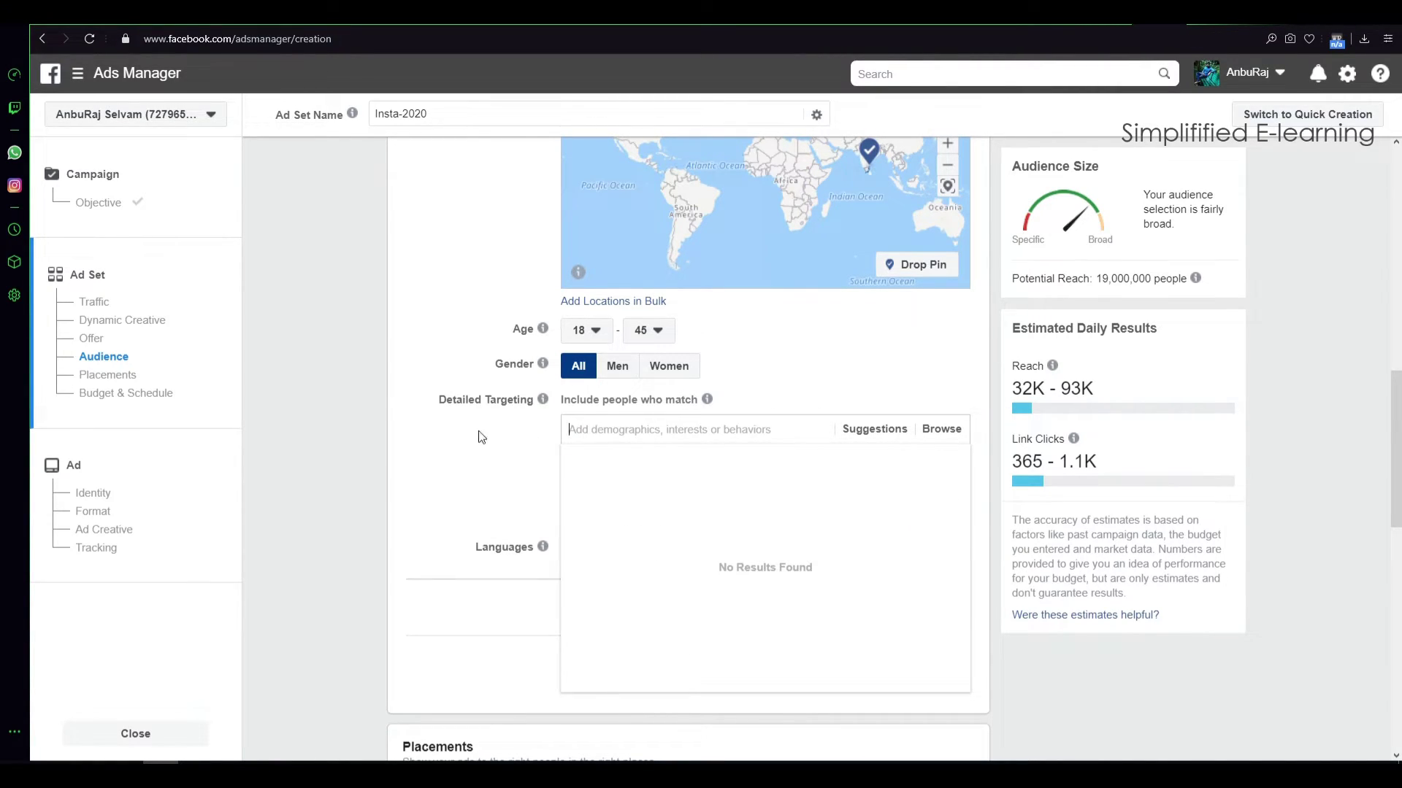
click(476, 436)
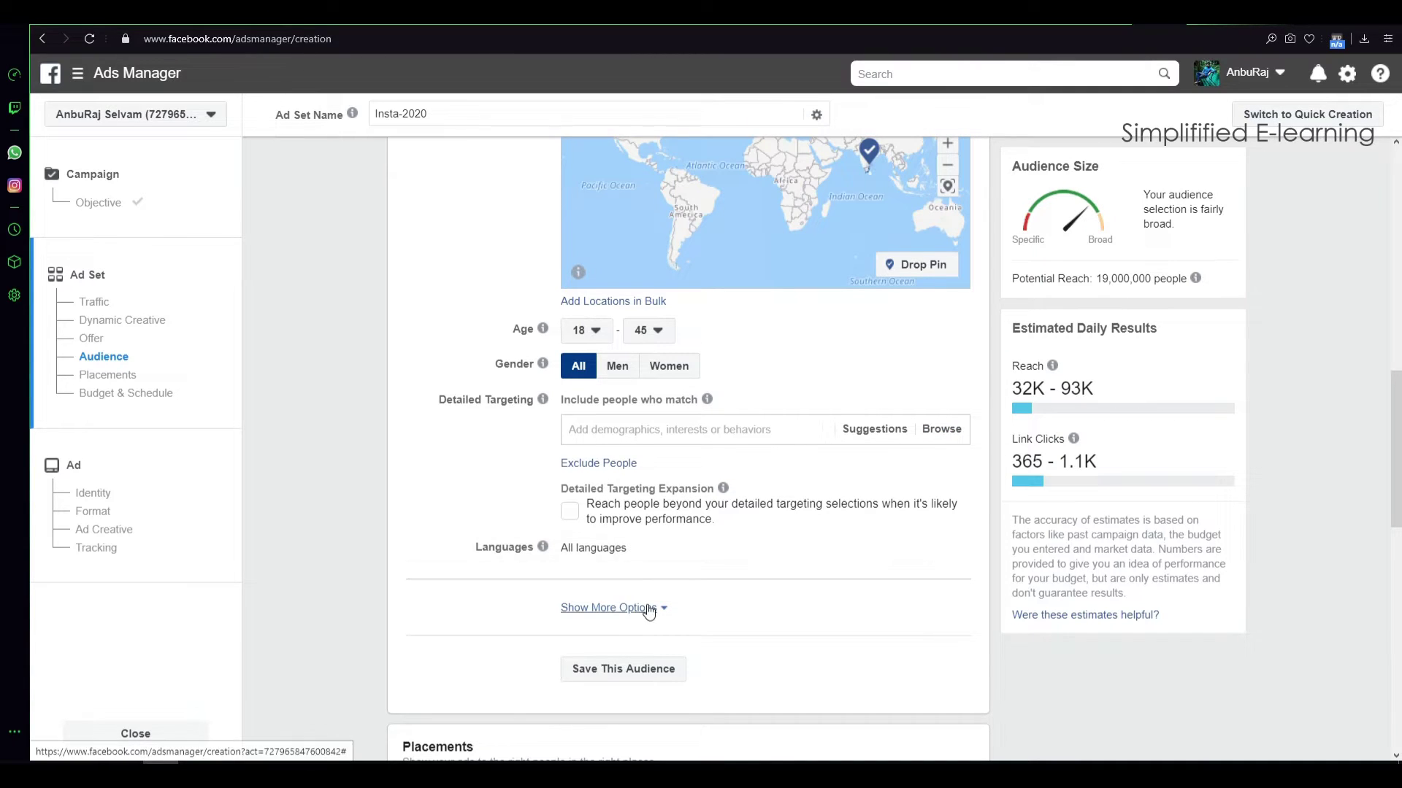
Switch the ad set to manual placements and exclude the Facebook, Audience Network and Messenger platforms, leaving only Instagram.
scroll(649, 612, down, 5)
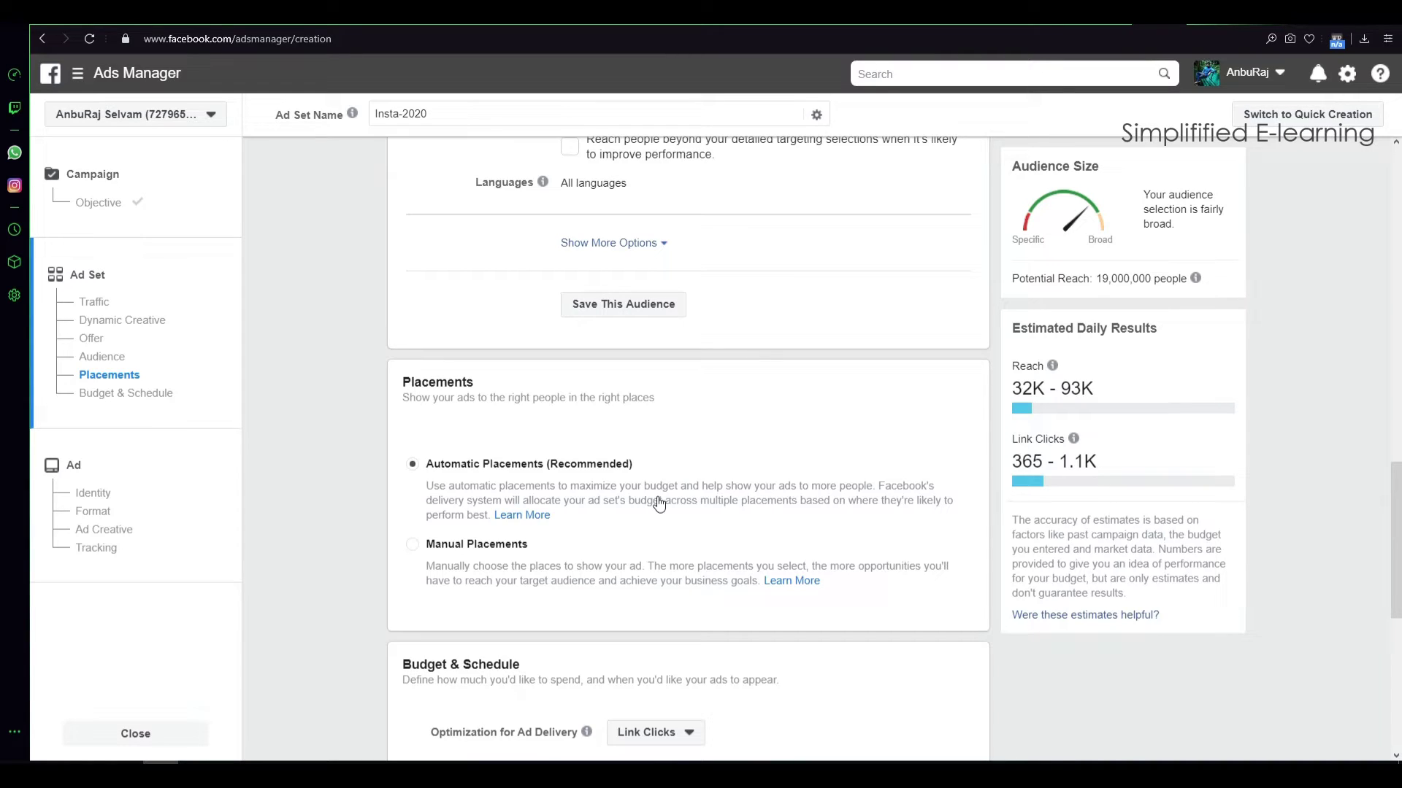
click(412, 548)
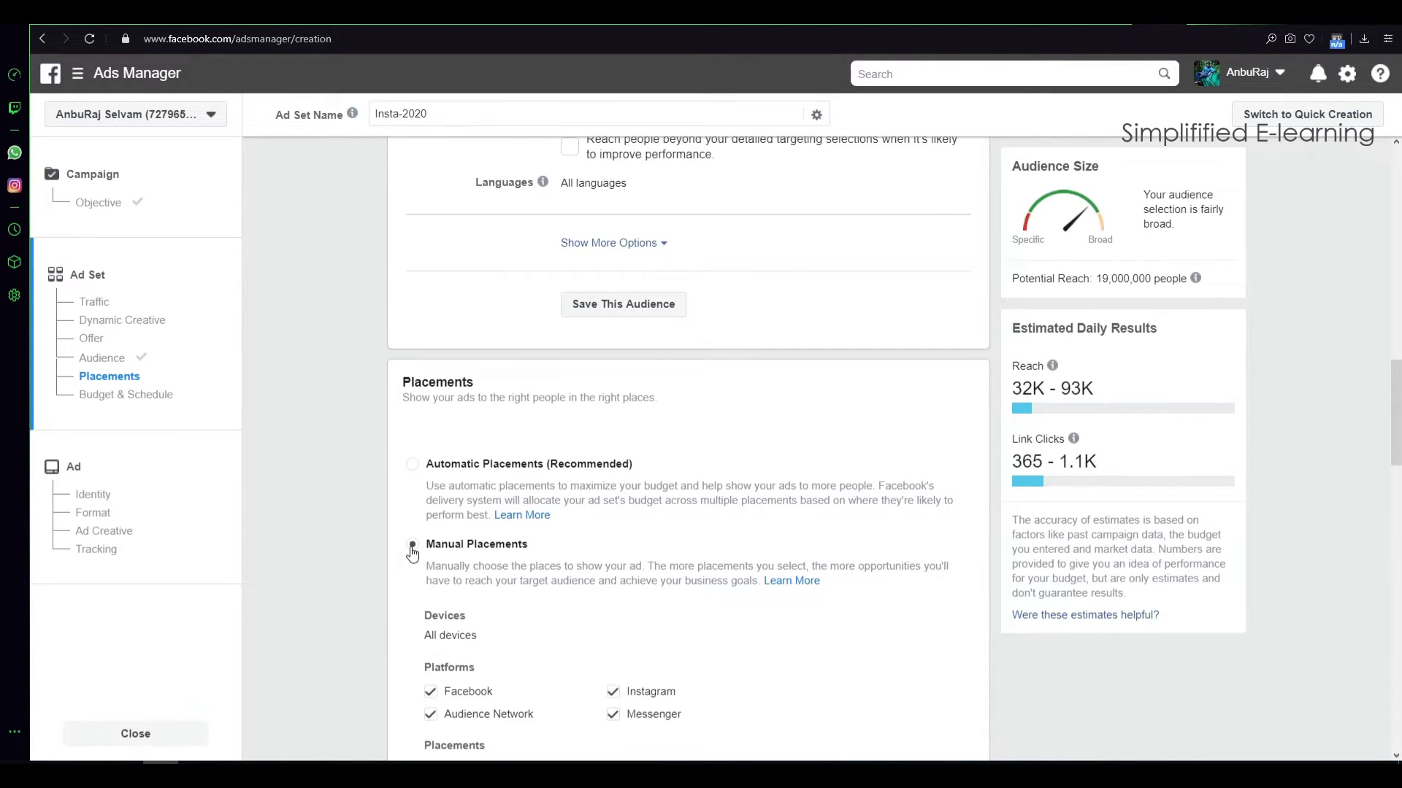
scroll(632, 625, down, 4)
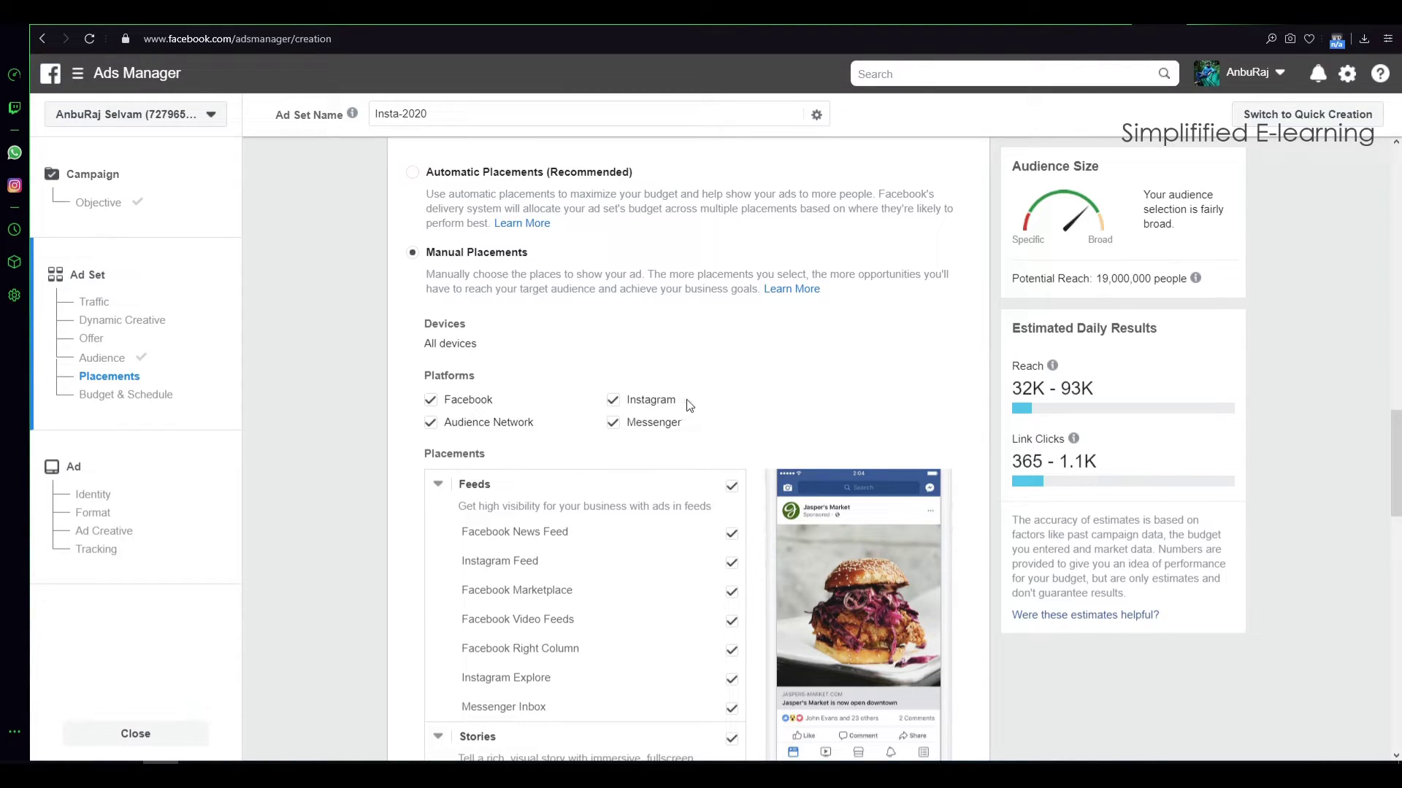
click(431, 400)
click(431, 423)
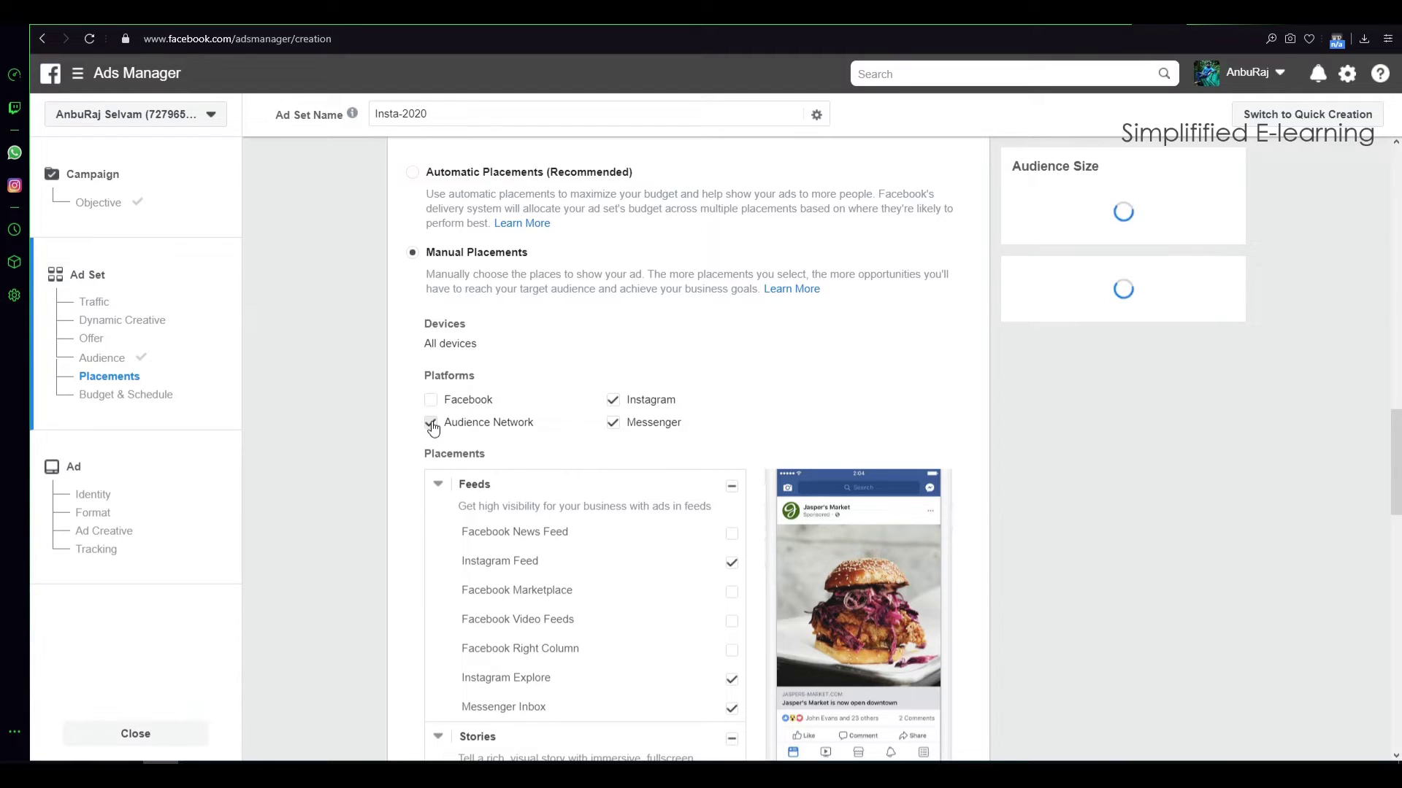
click(612, 423)
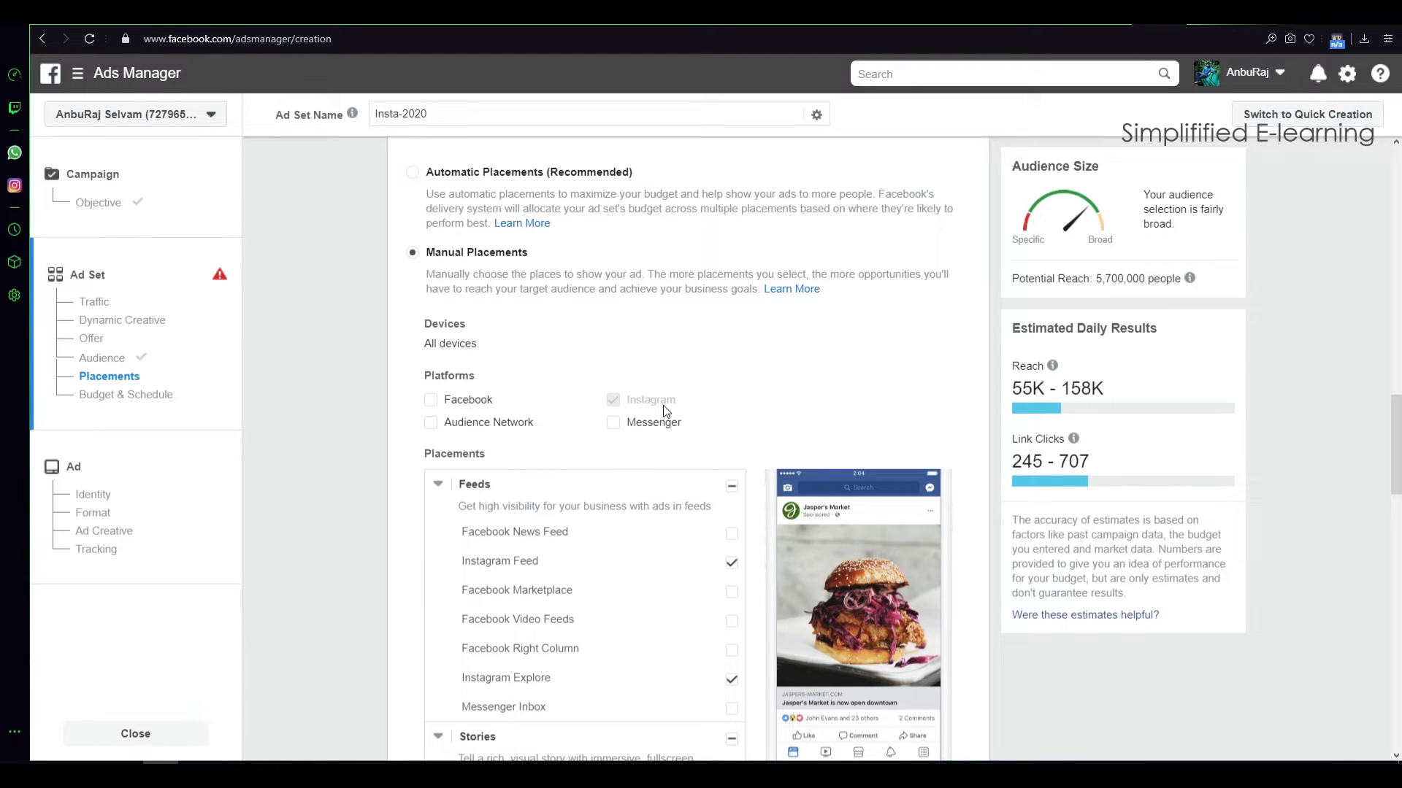
Review which individual placements are selected under Feeds, Stories and the other placement groups.
scroll(660, 453, down, 1)
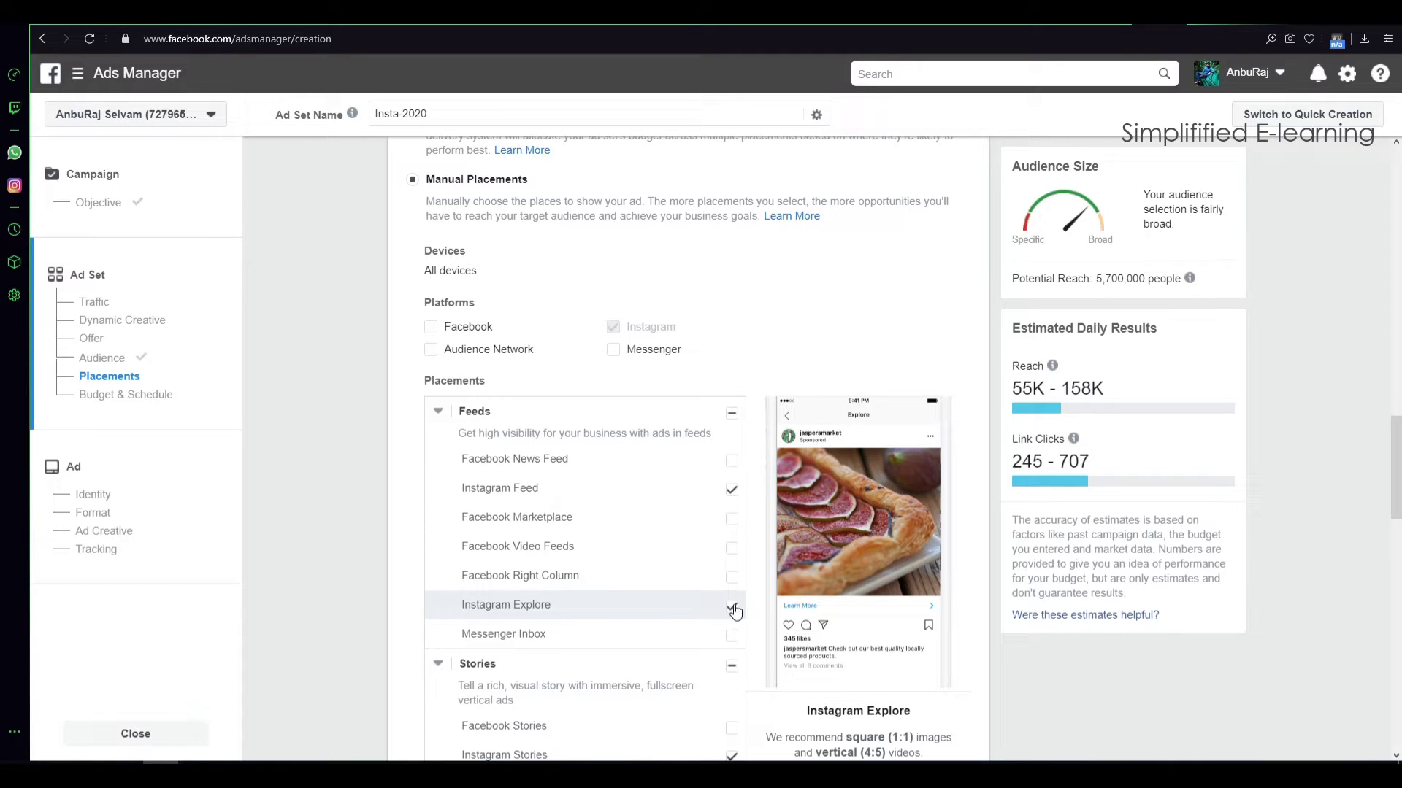
scroll(720, 606, down, 5)
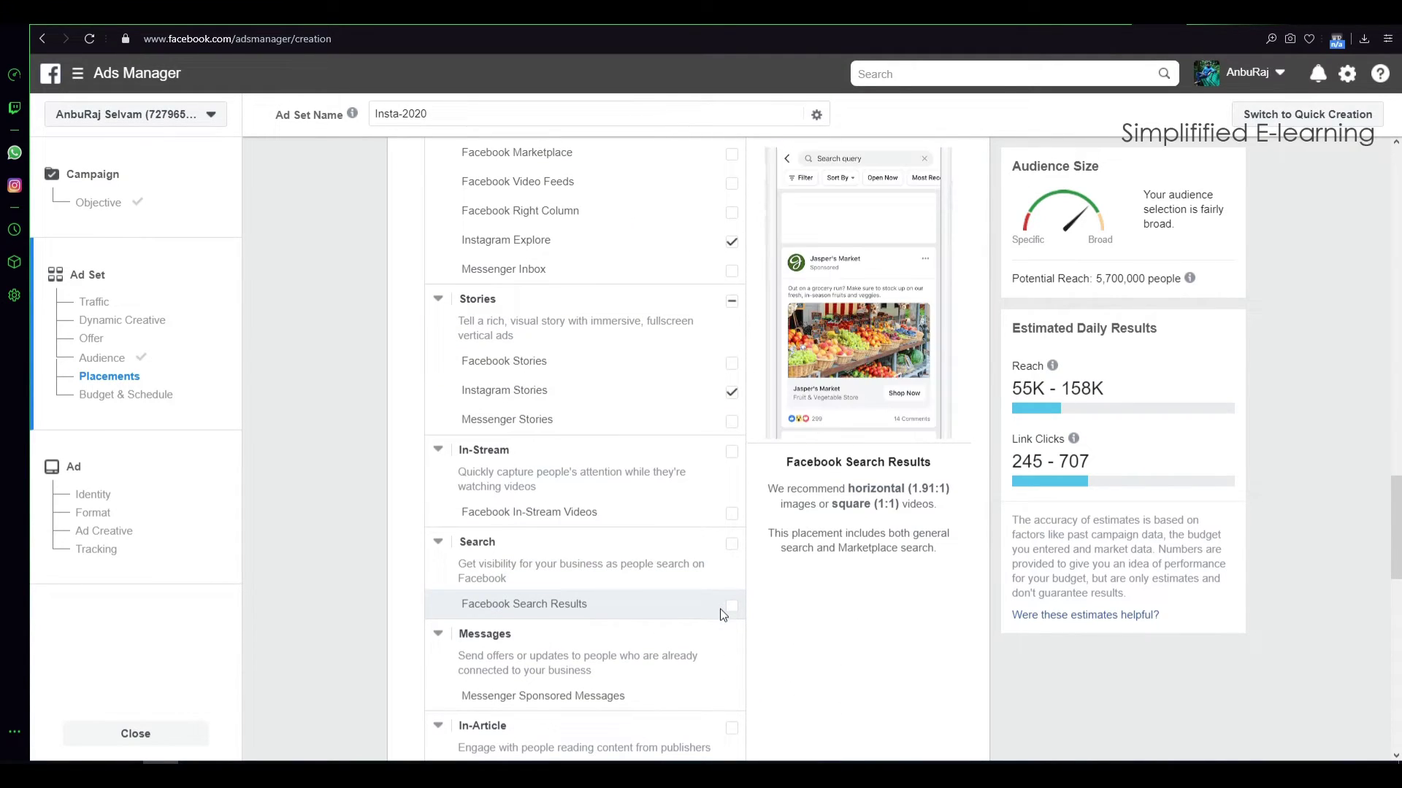
scroll(713, 608, down, 3)
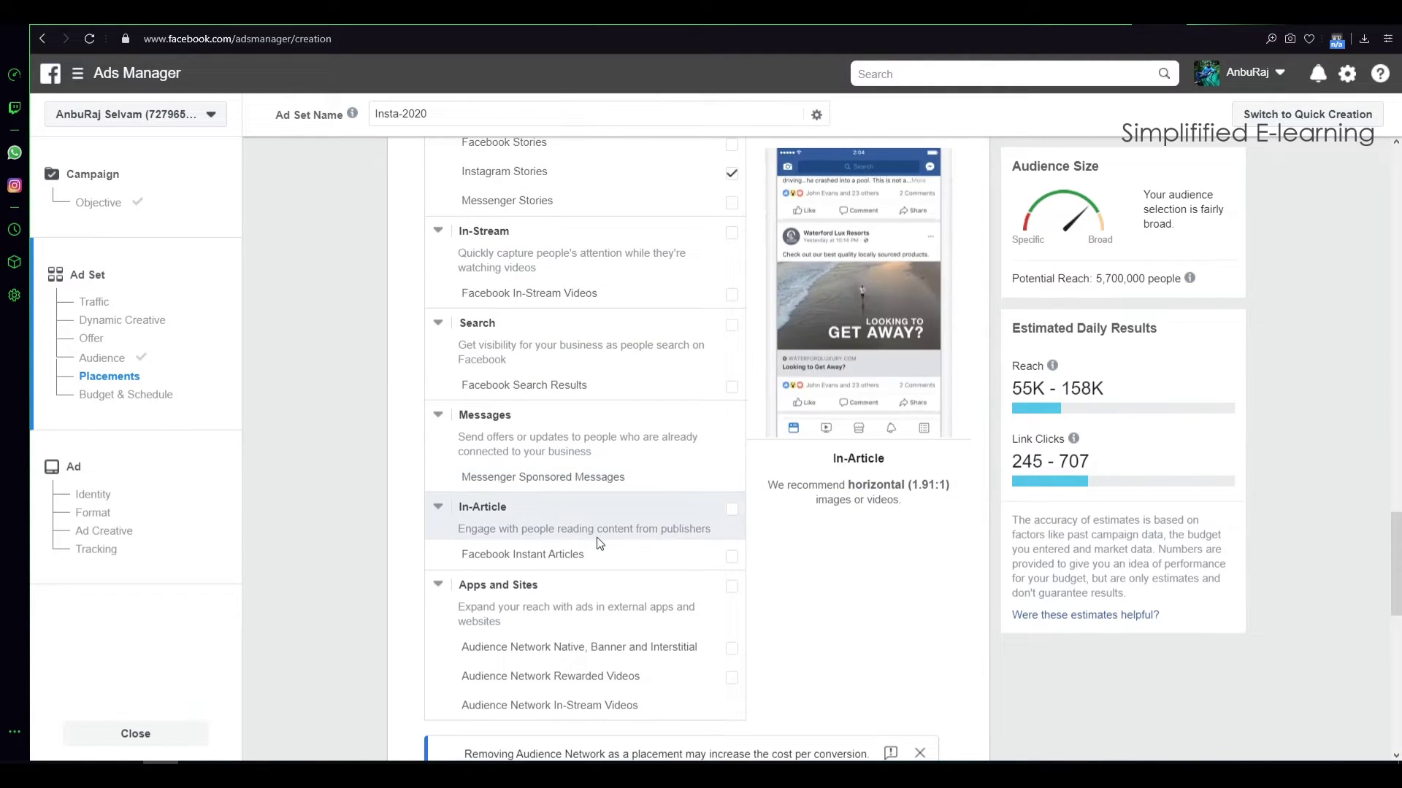
scroll(597, 537, down, 2)
scroll(612, 398, up, 5)
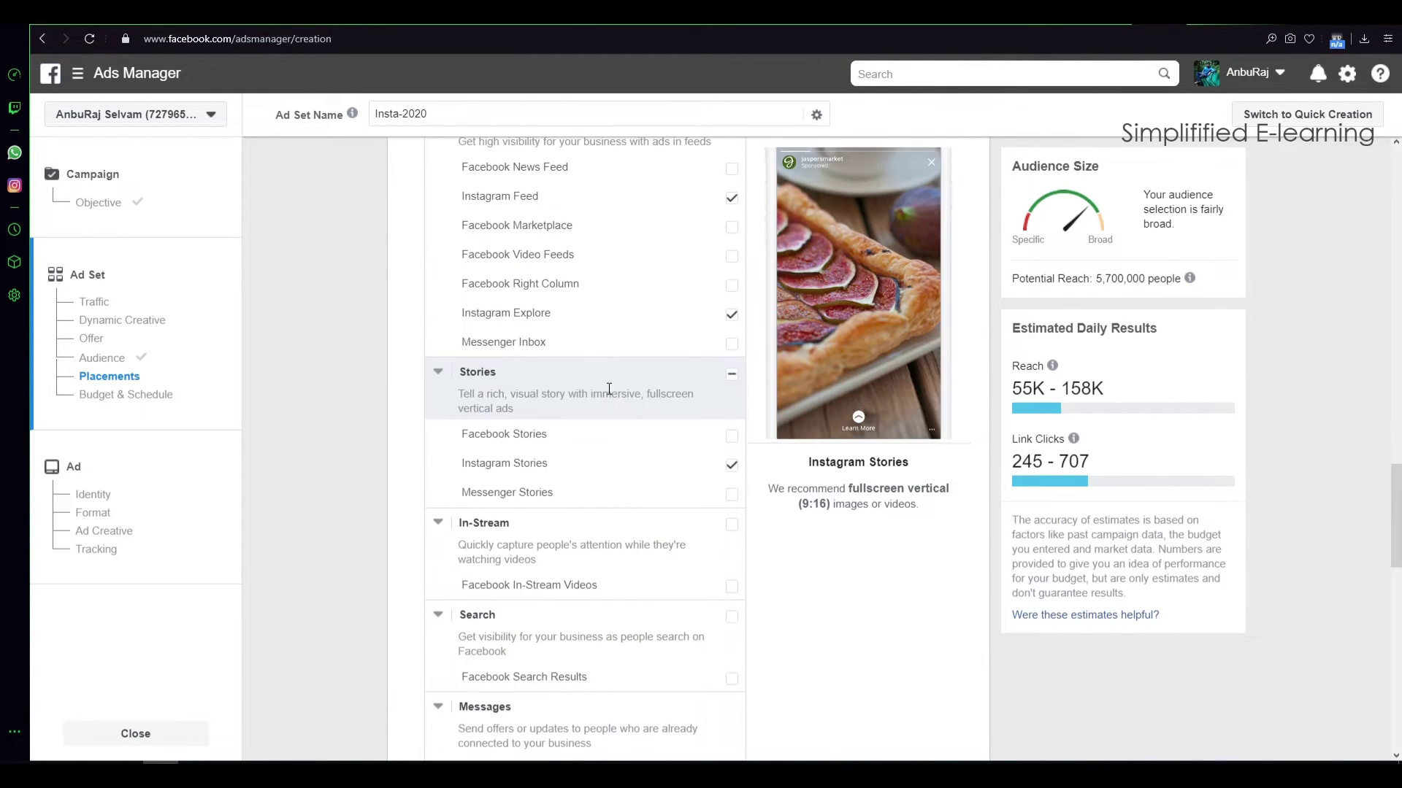
scroll(609, 389, up, 2)
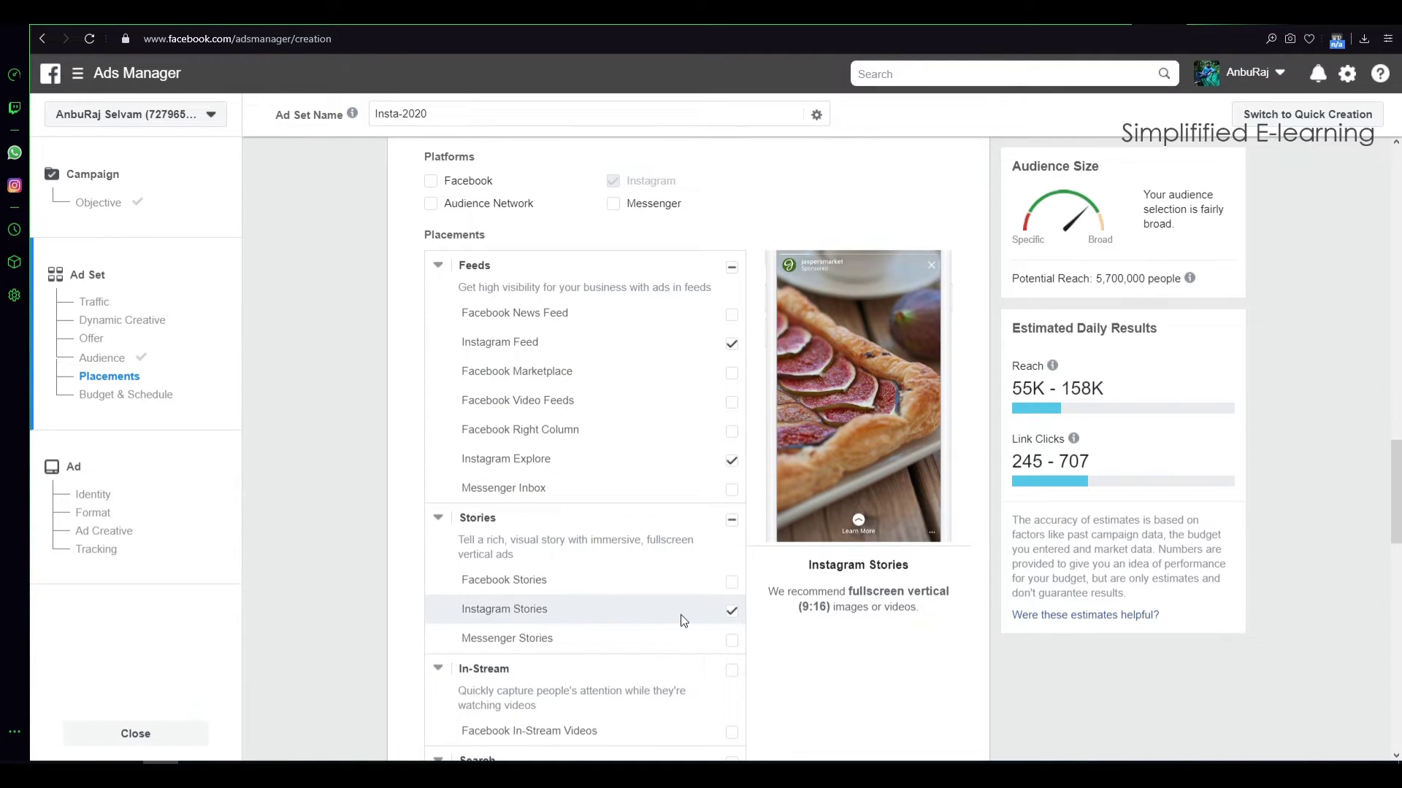
scroll(699, 630, down, 2)
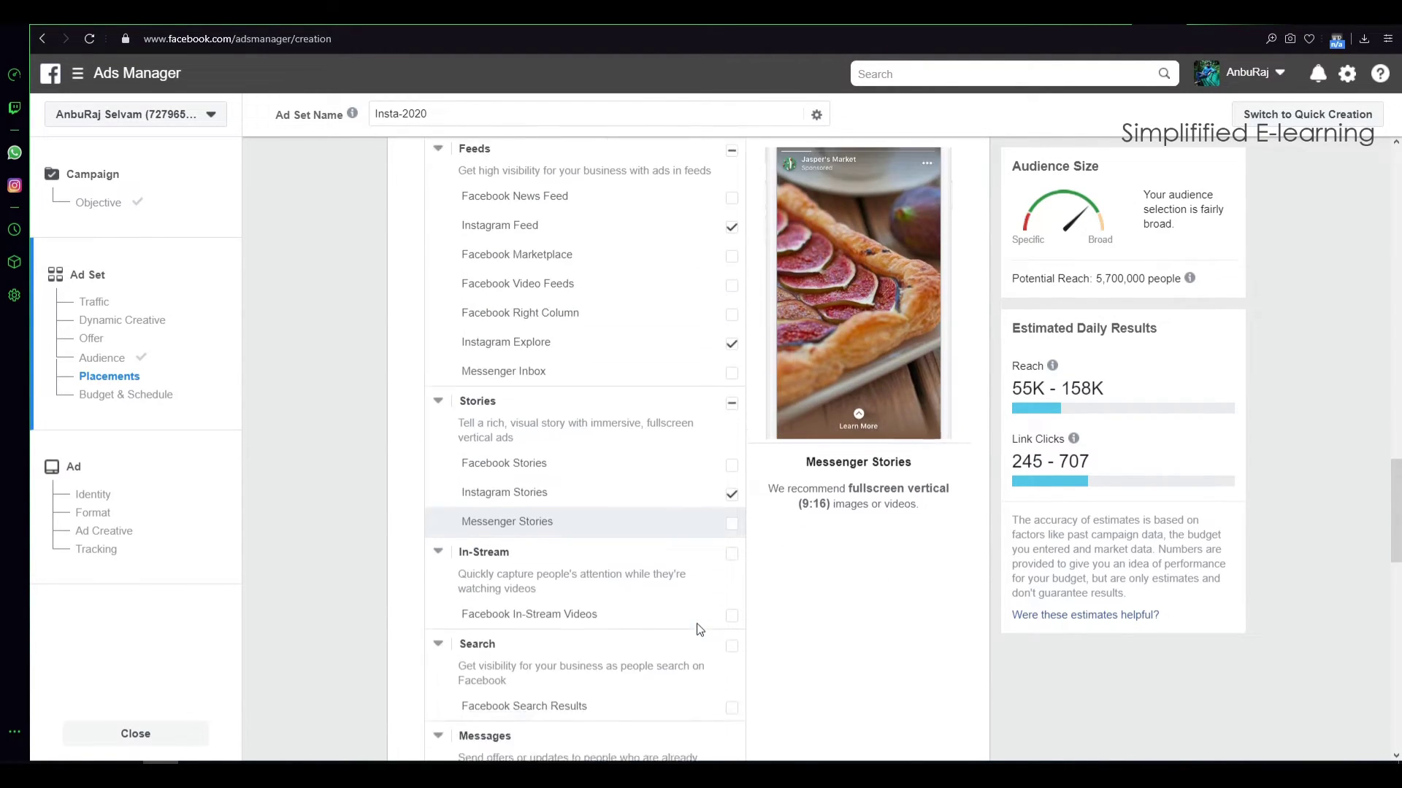
scroll(698, 630, down, 2)
scroll(677, 601, down, 6)
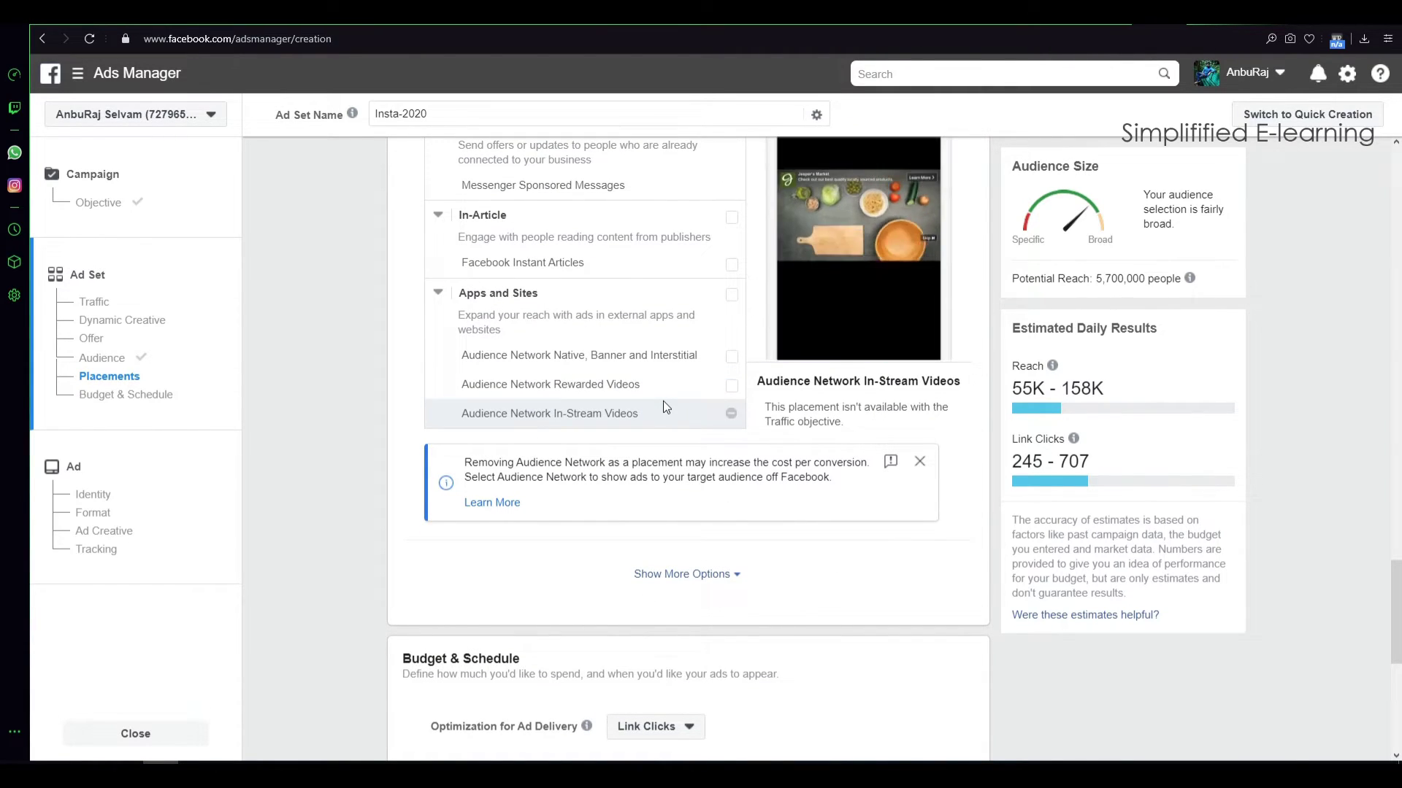
Choose Link Clicks as the optimization for ad delivery in the budget and schedule settings.
scroll(641, 396, down, 5)
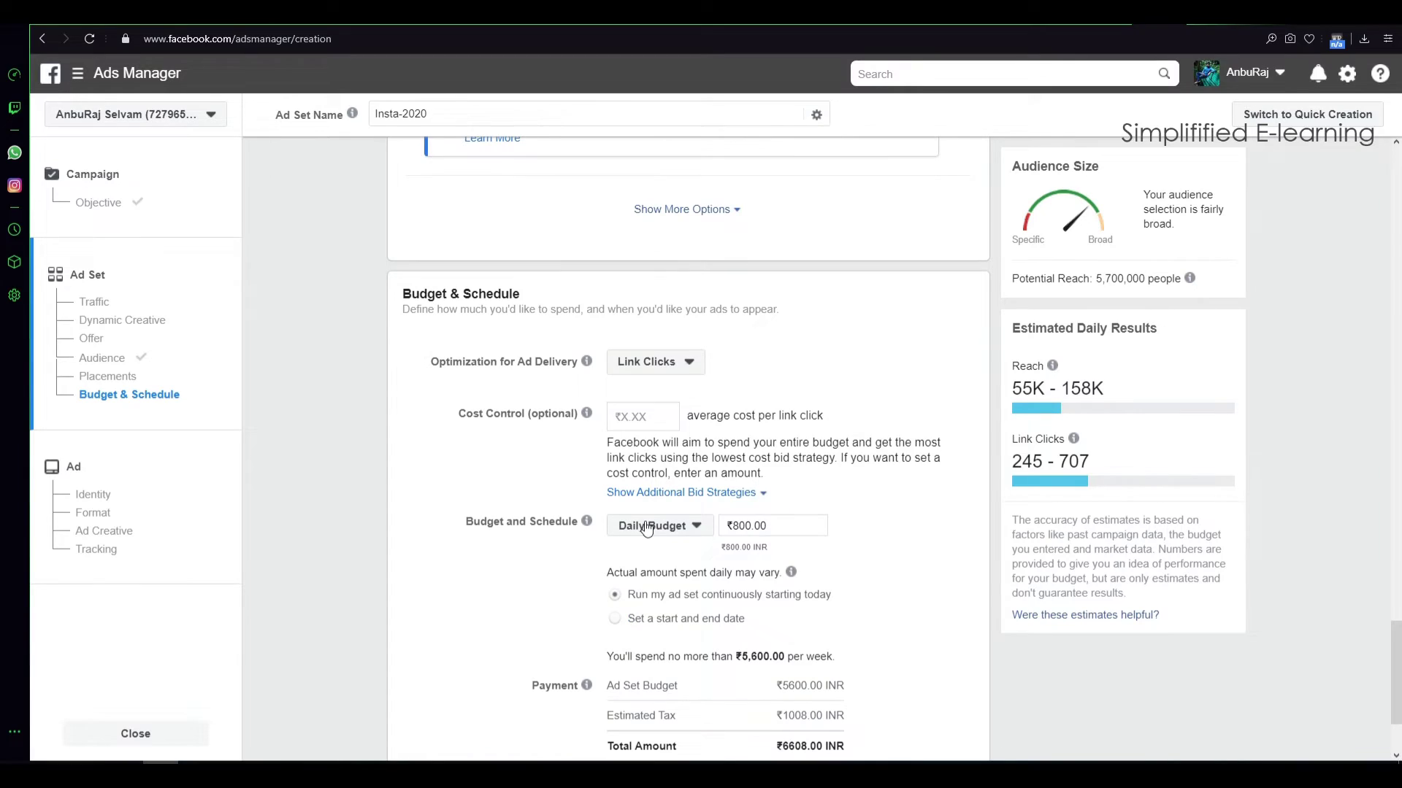
click(689, 372)
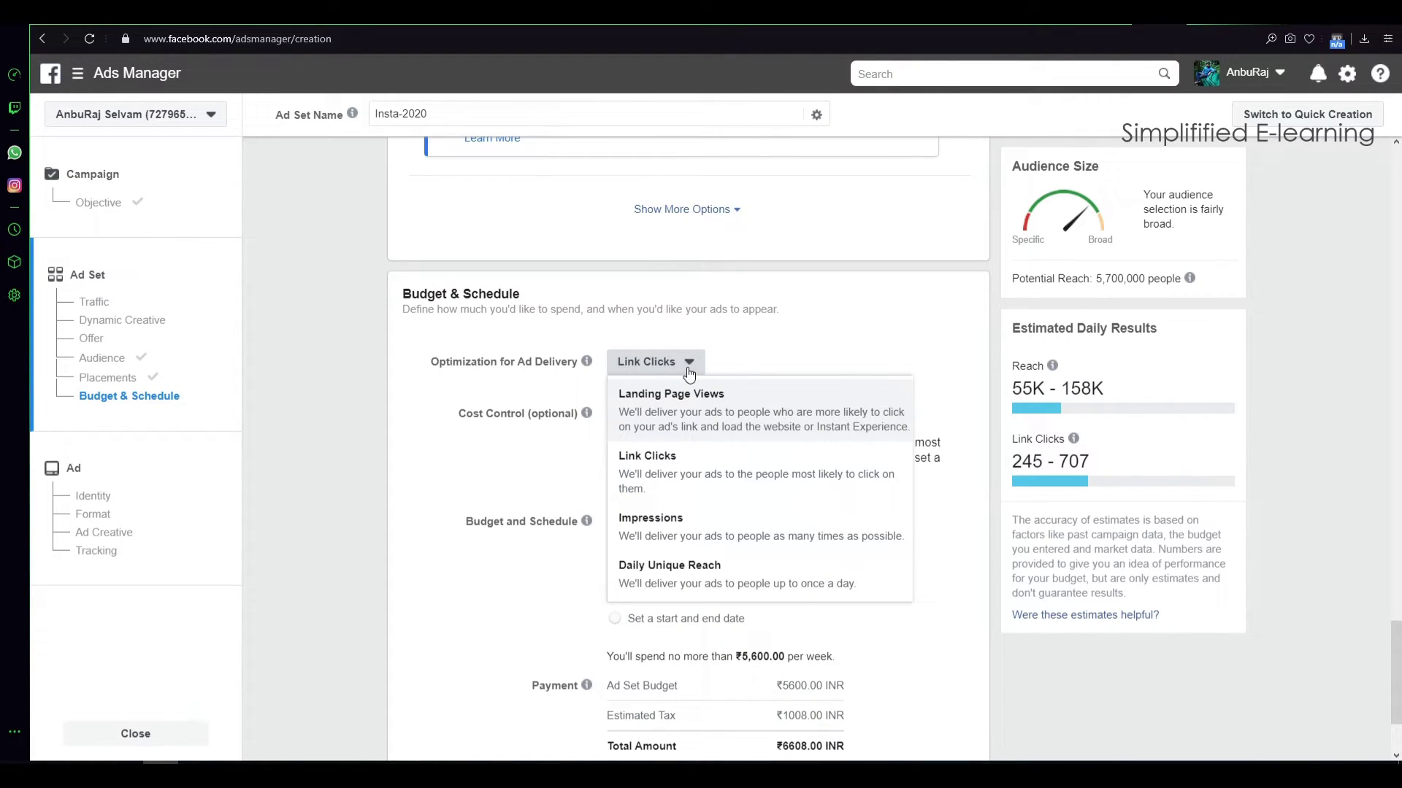
click(639, 478)
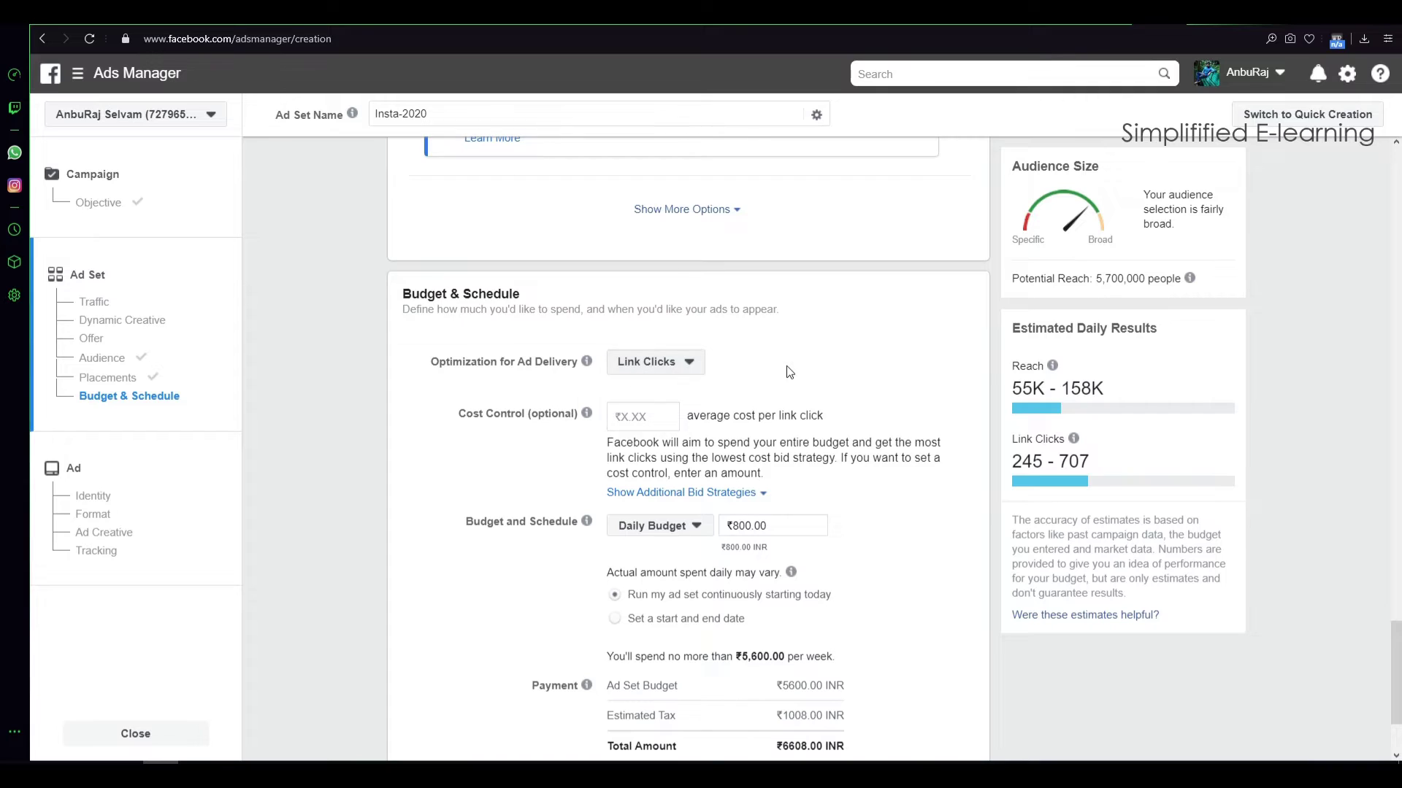
Change the ad set's budget type to Lifetime Budget.
scroll(677, 430, down, 2)
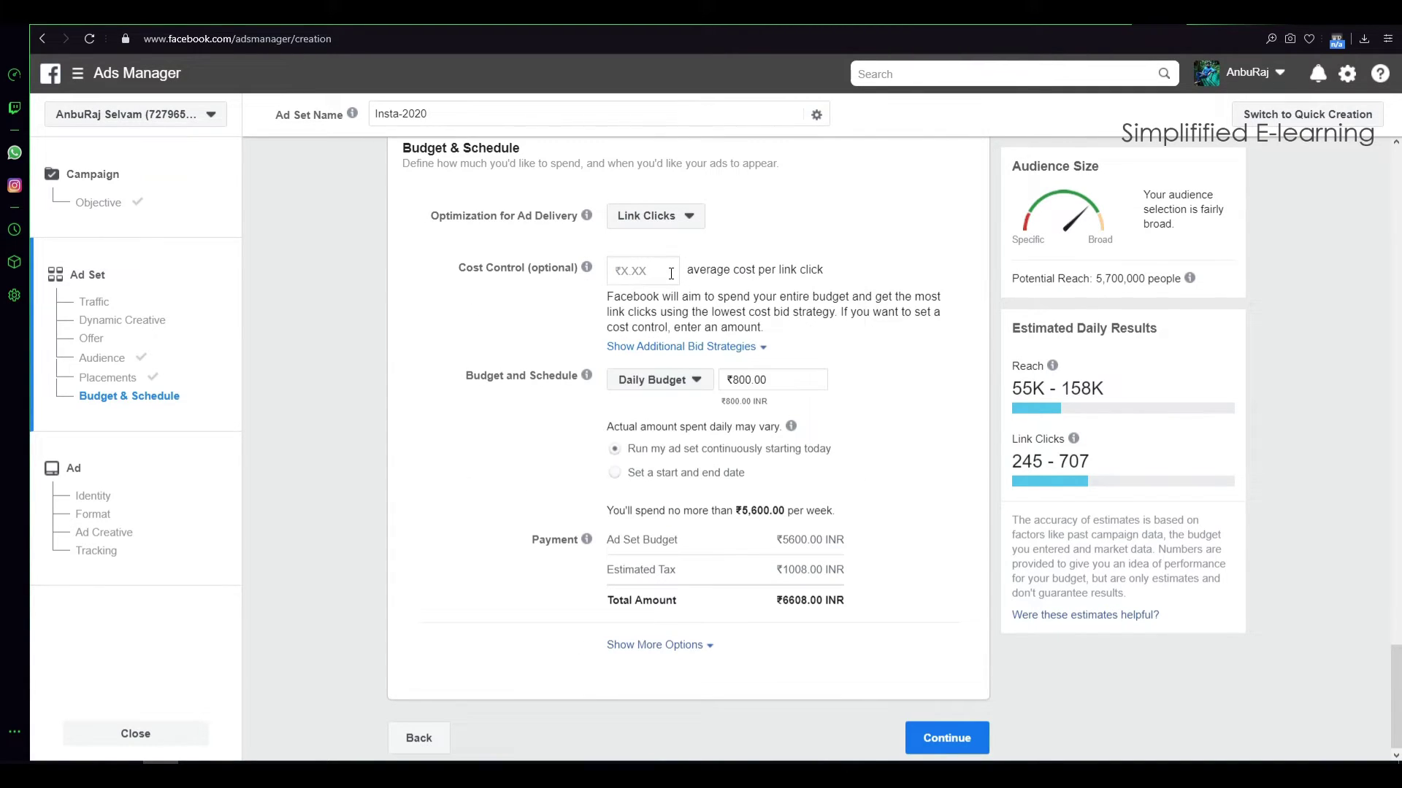
click(692, 392)
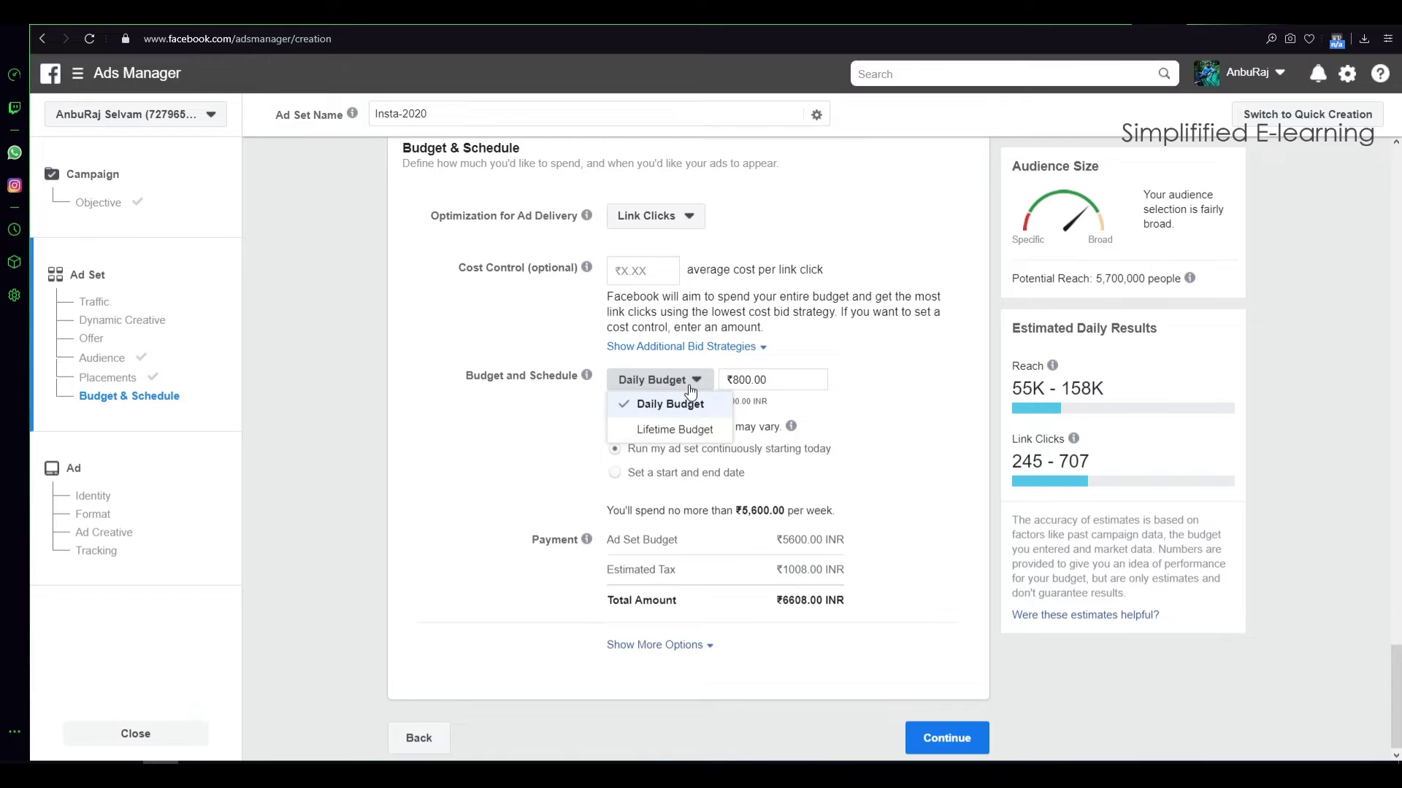
click(693, 389)
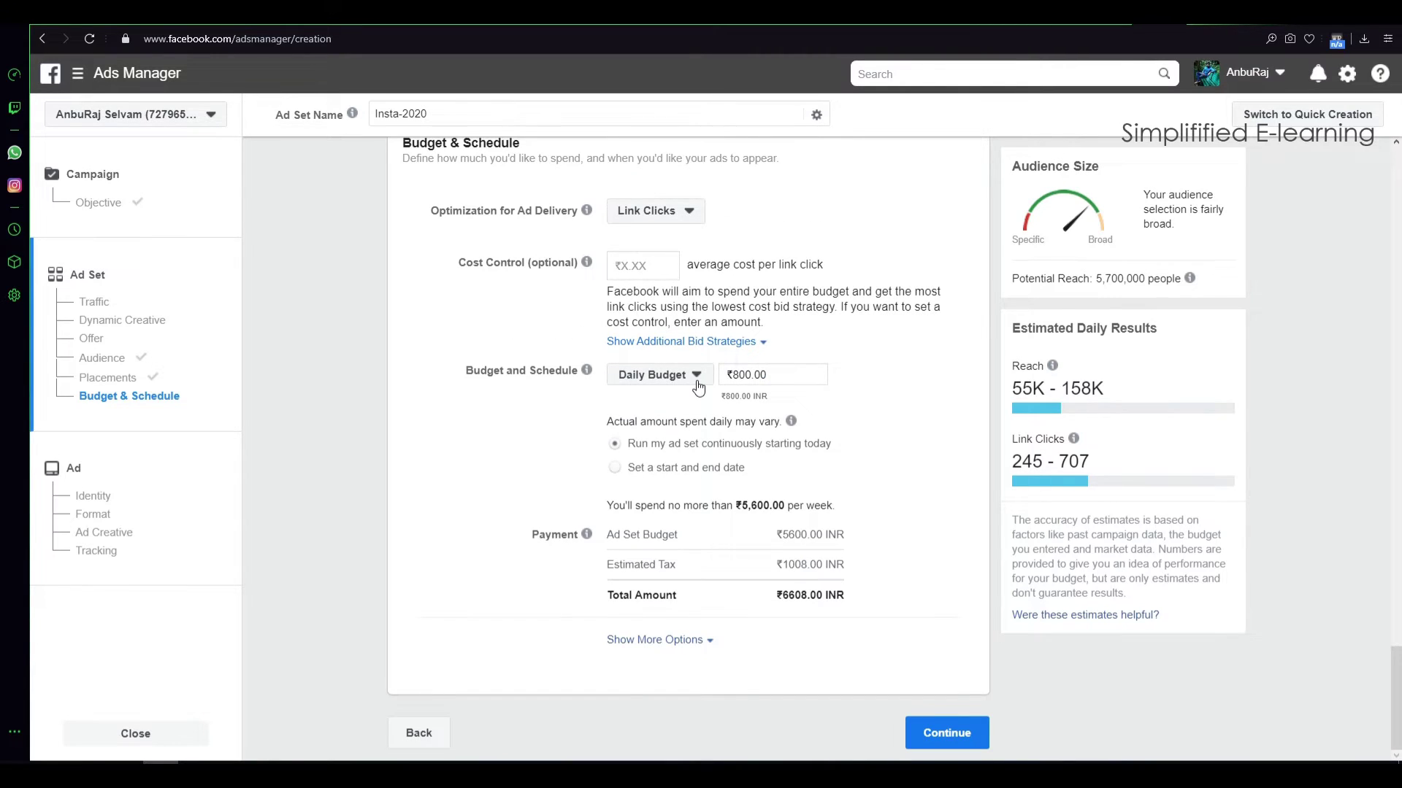
click(697, 386)
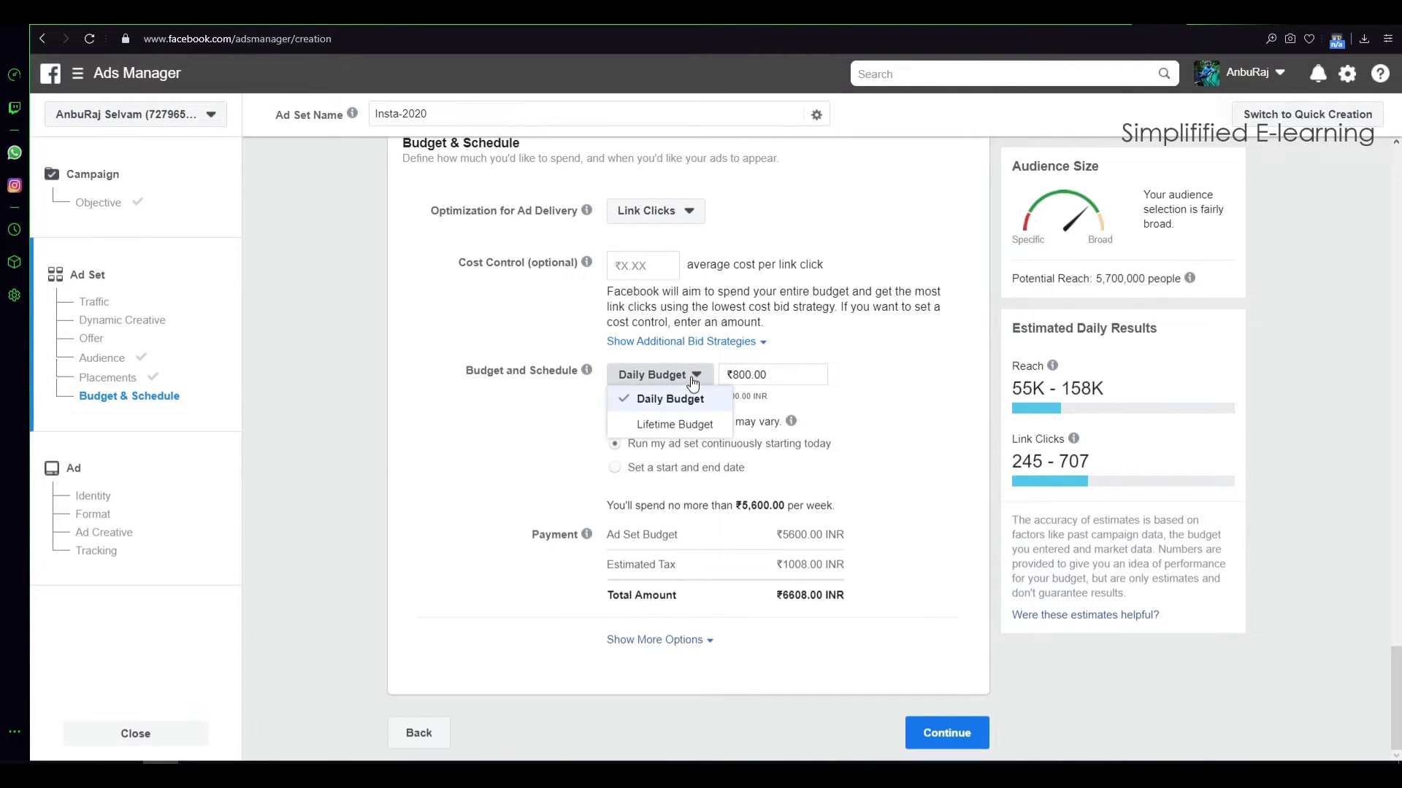
click(675, 428)
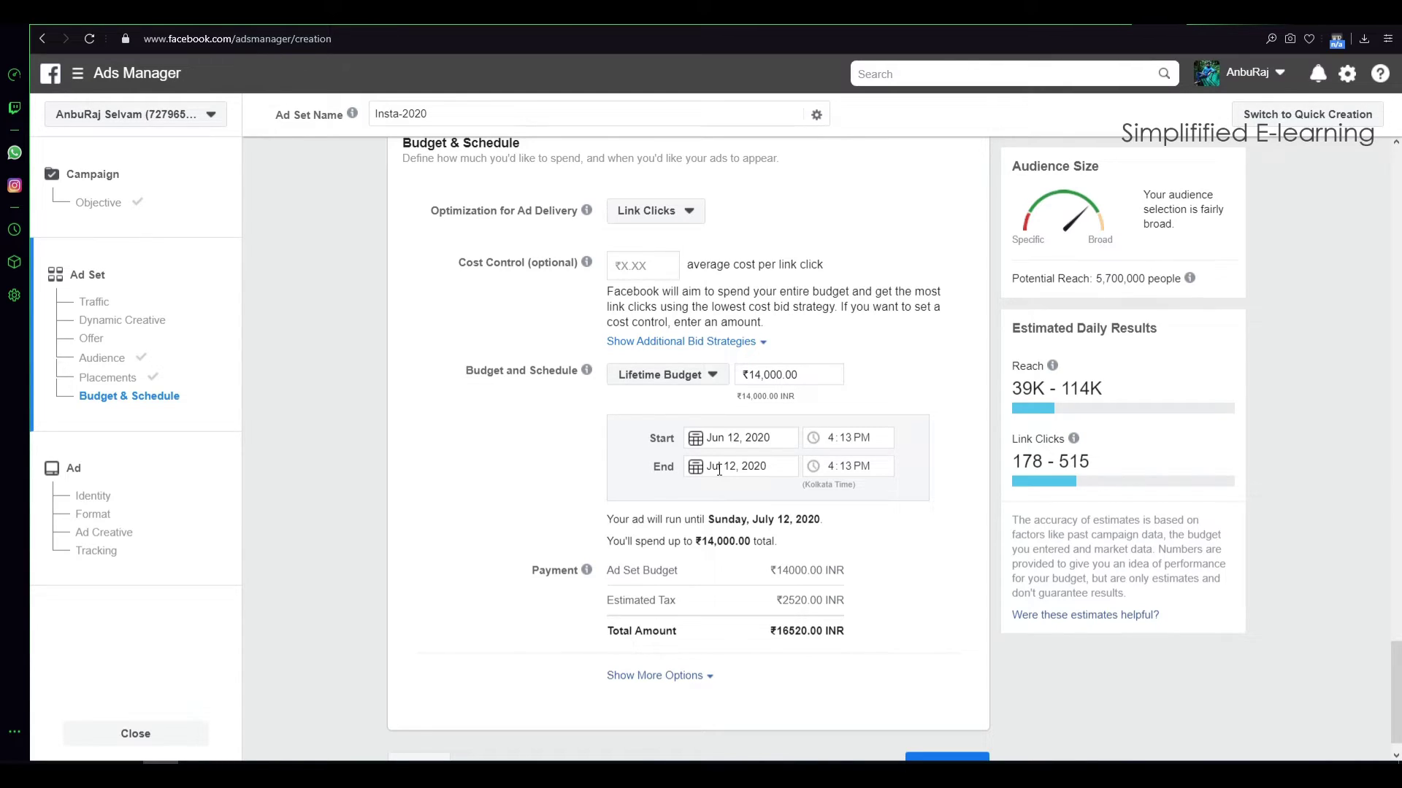
Schedule the ad set to run from Jun 13, 2020 to Jul 20, 2020 and continue to the ad setup.
click(745, 438)
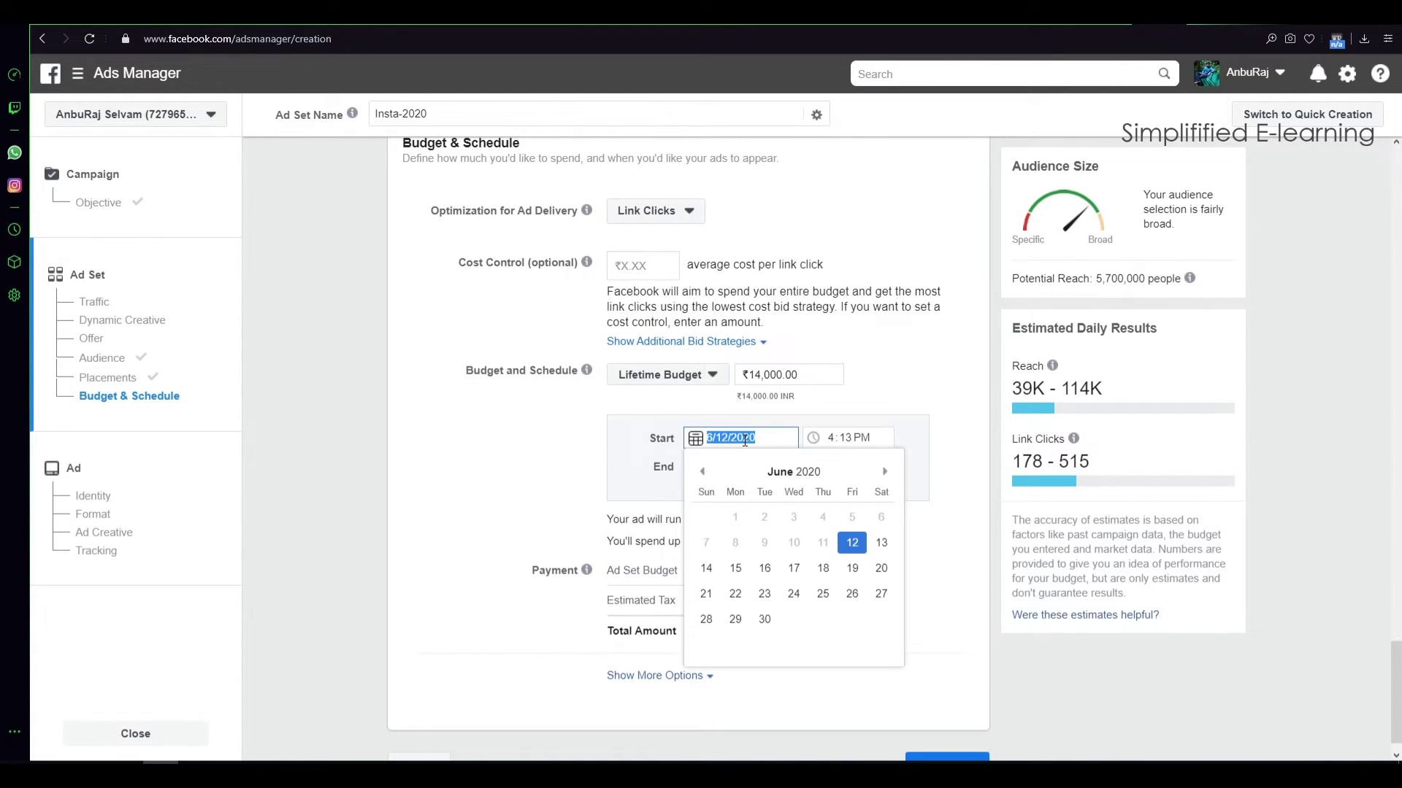
click(881, 546)
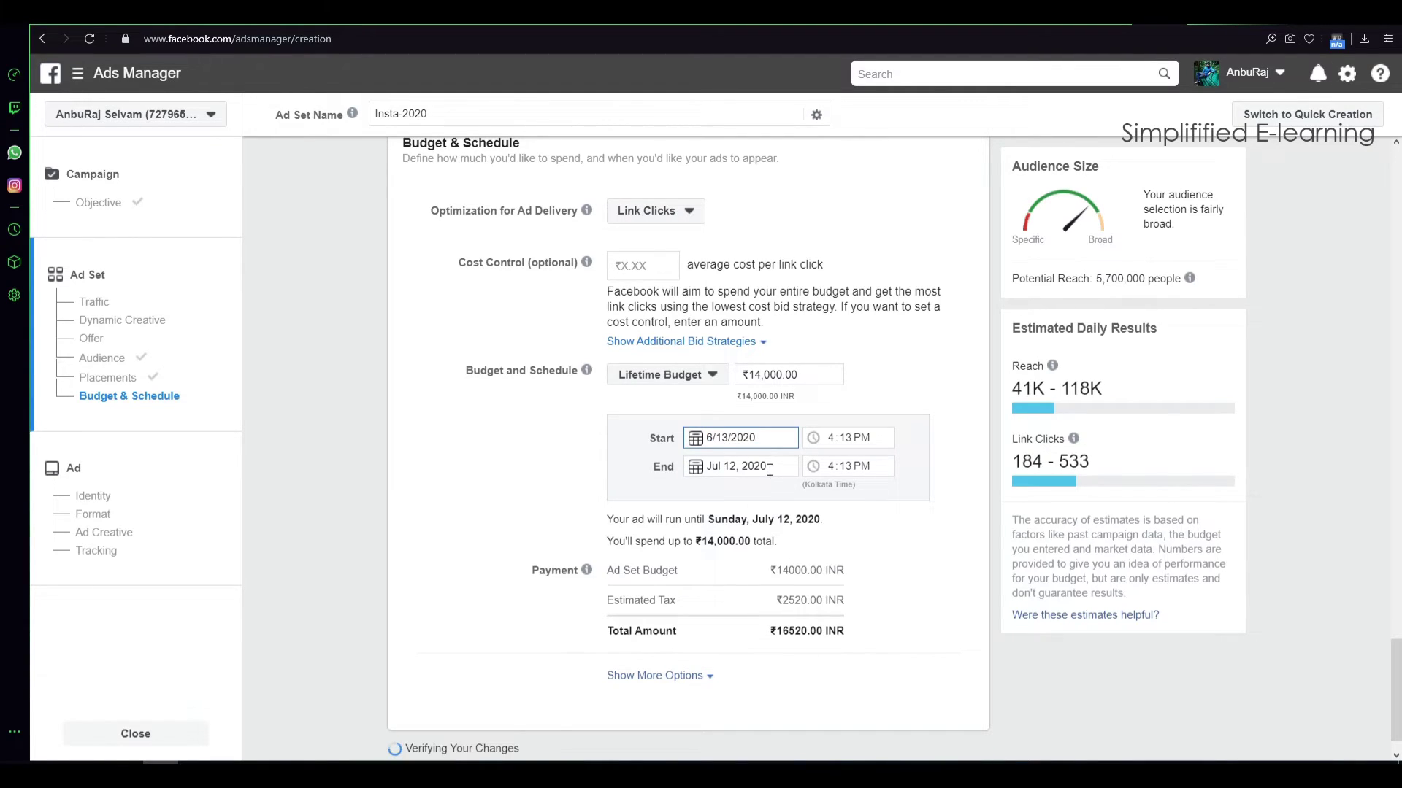
click(741, 466)
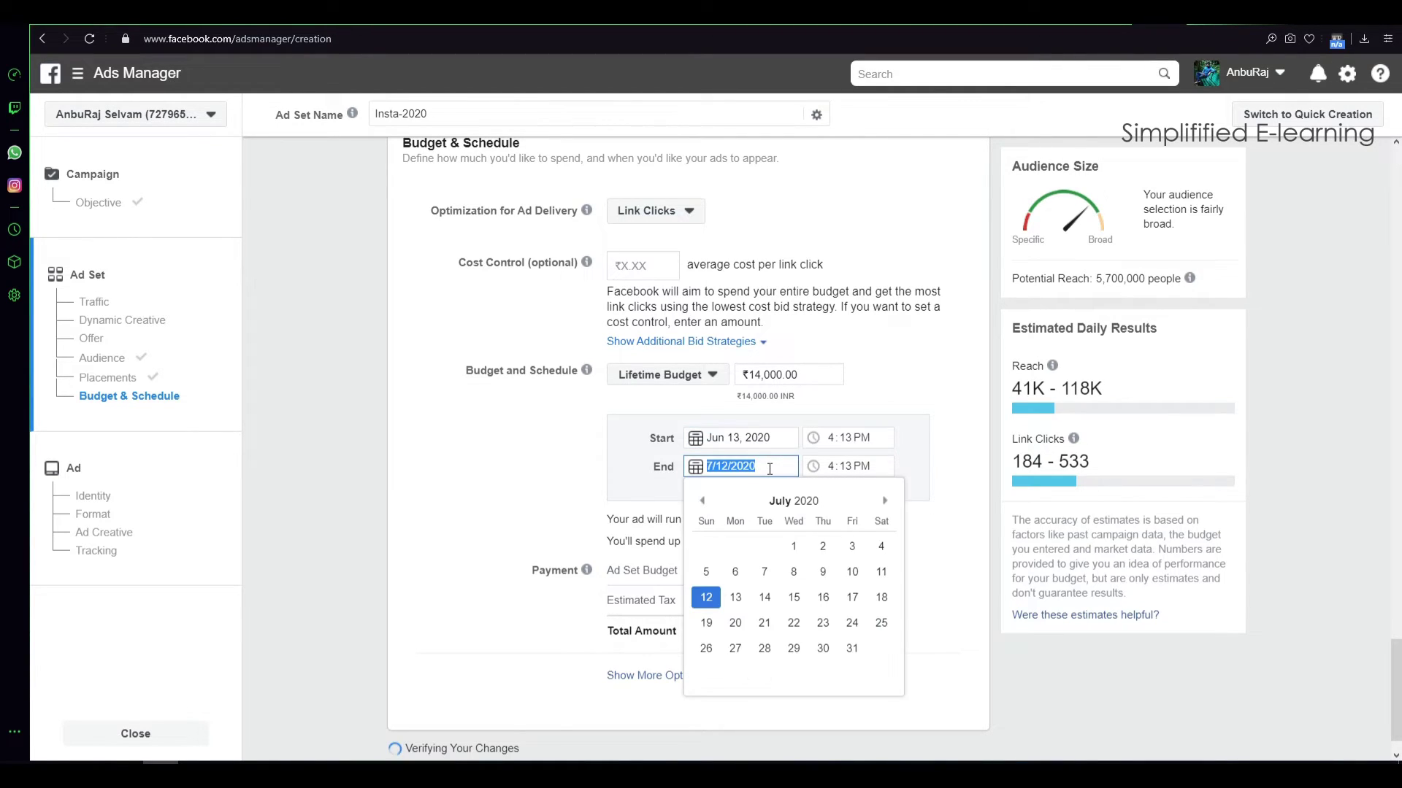
click(735, 623)
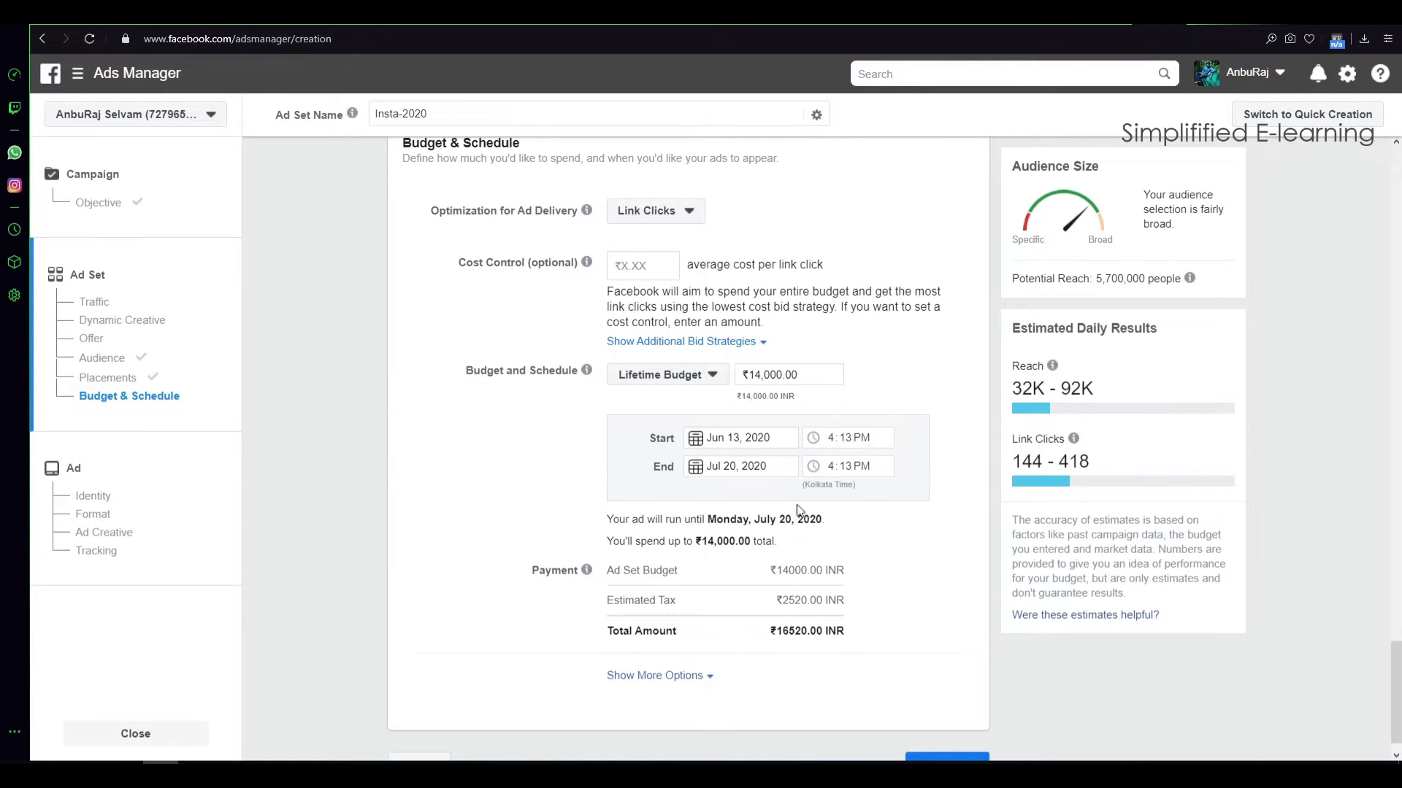
scroll(700, 624, down, 1)
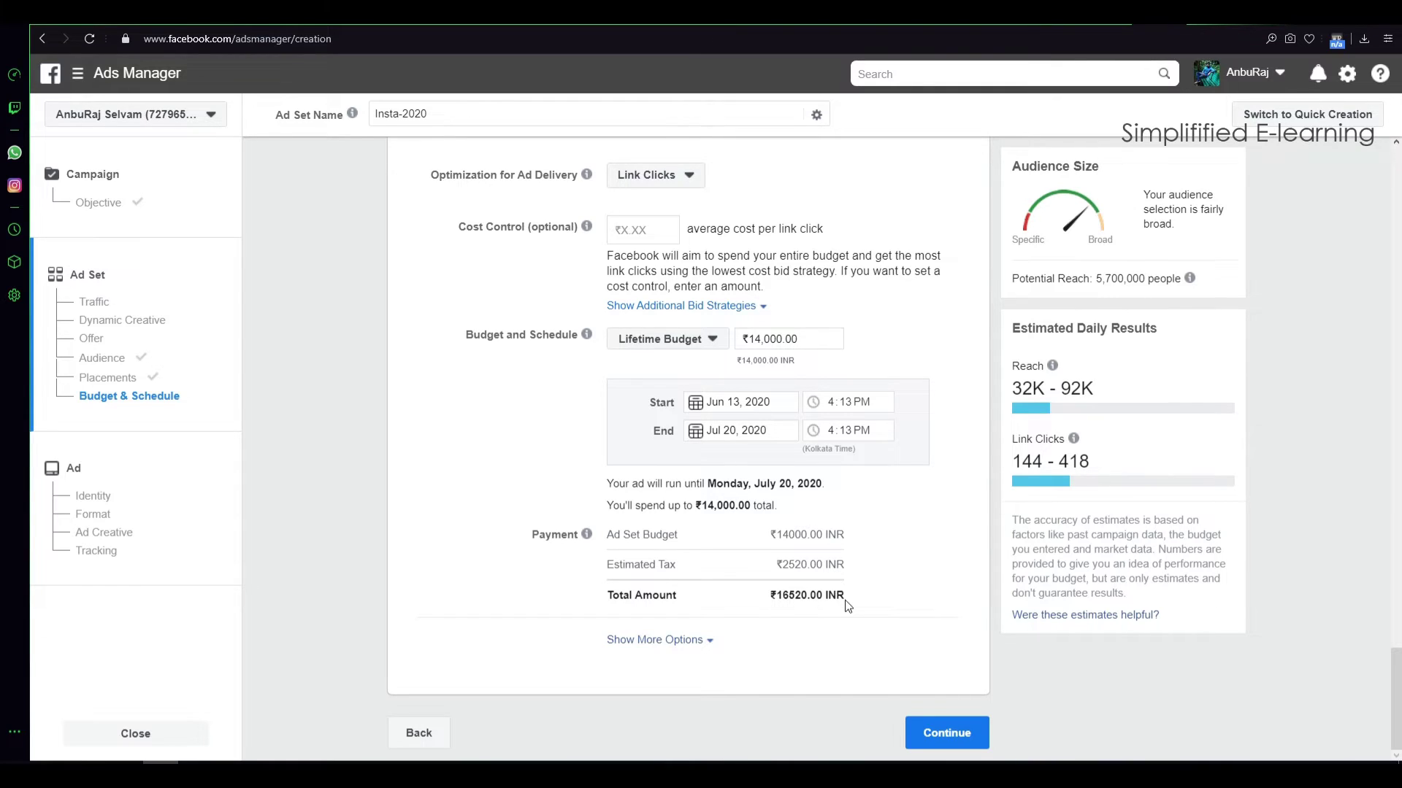
click(946, 733)
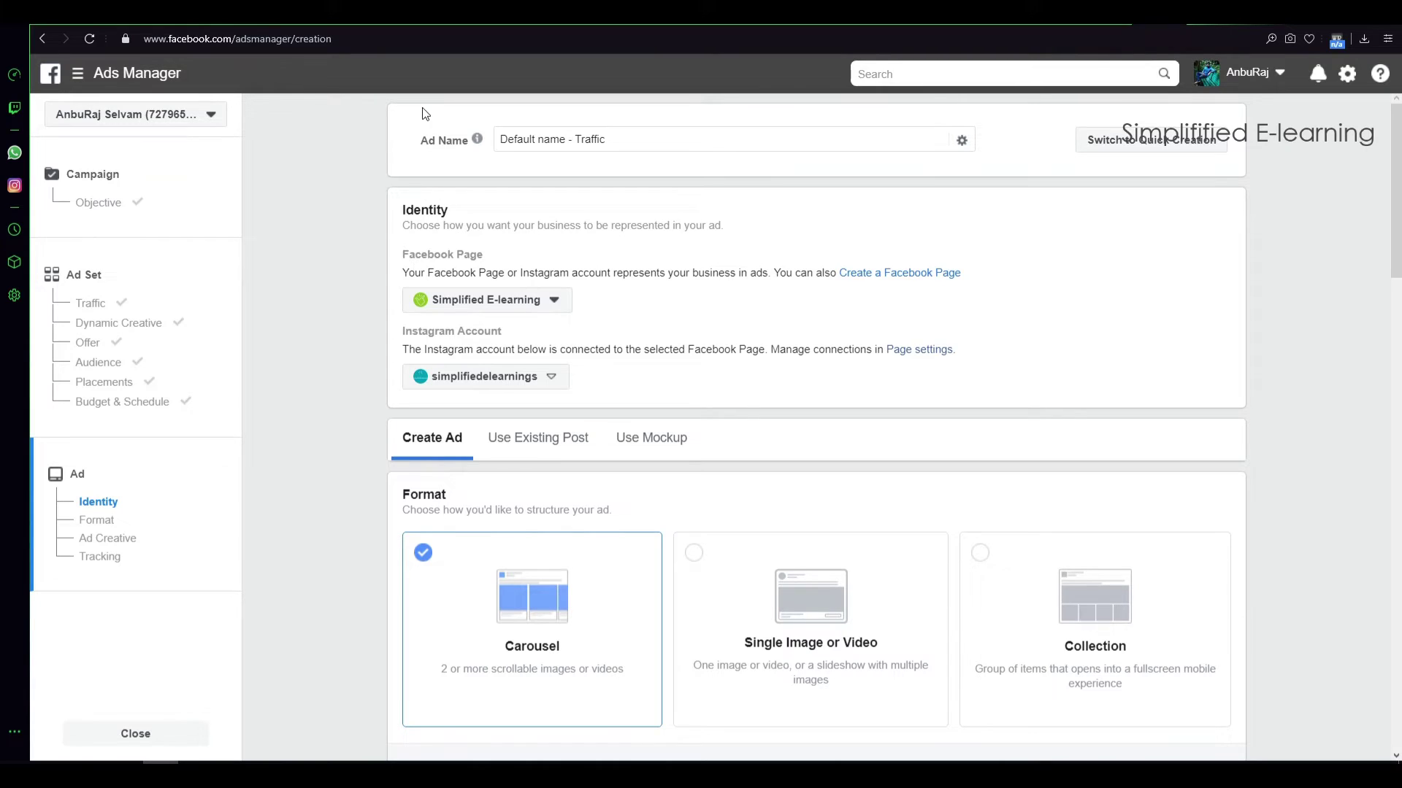
Rename the ad as Traffic-Insta.
mouse_move(477, 138)
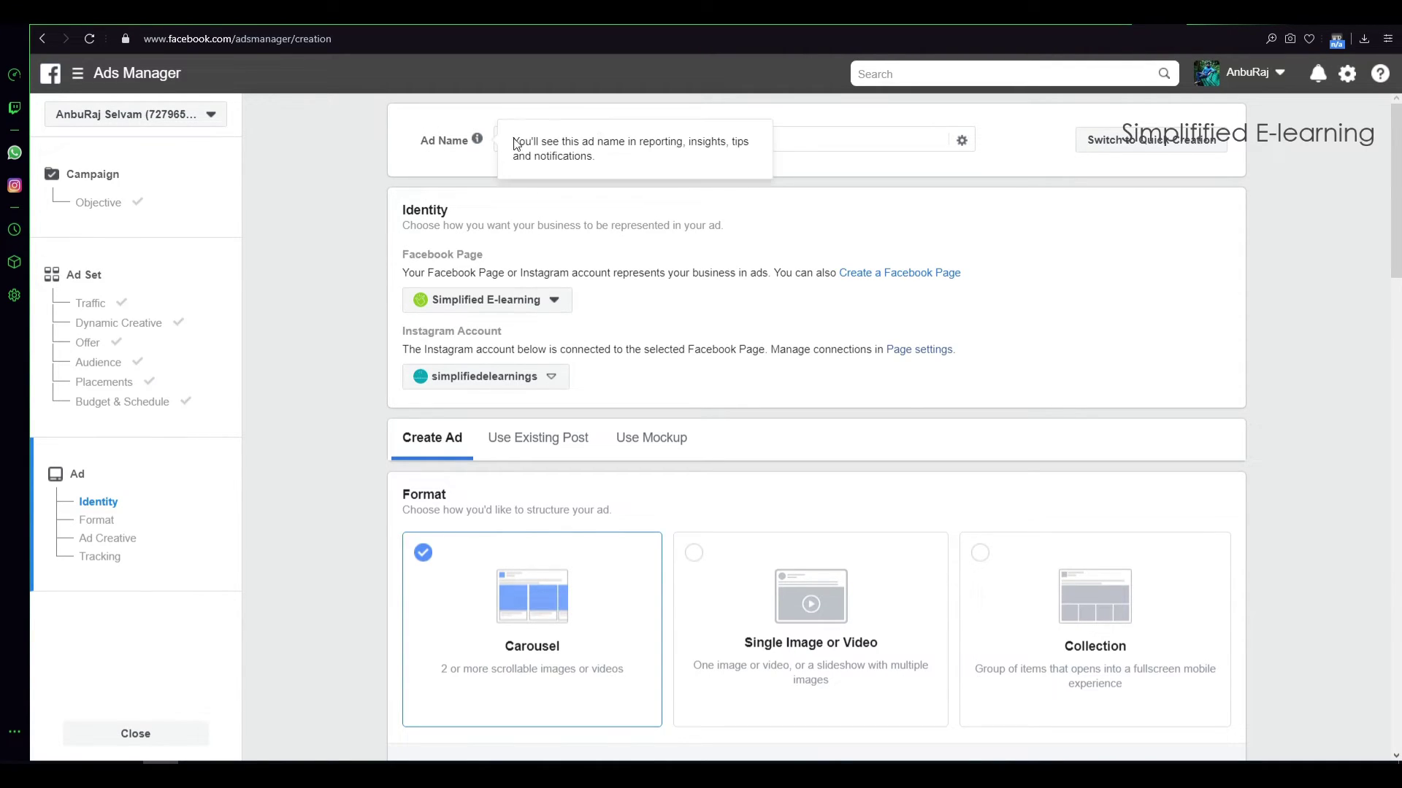
click(834, 139)
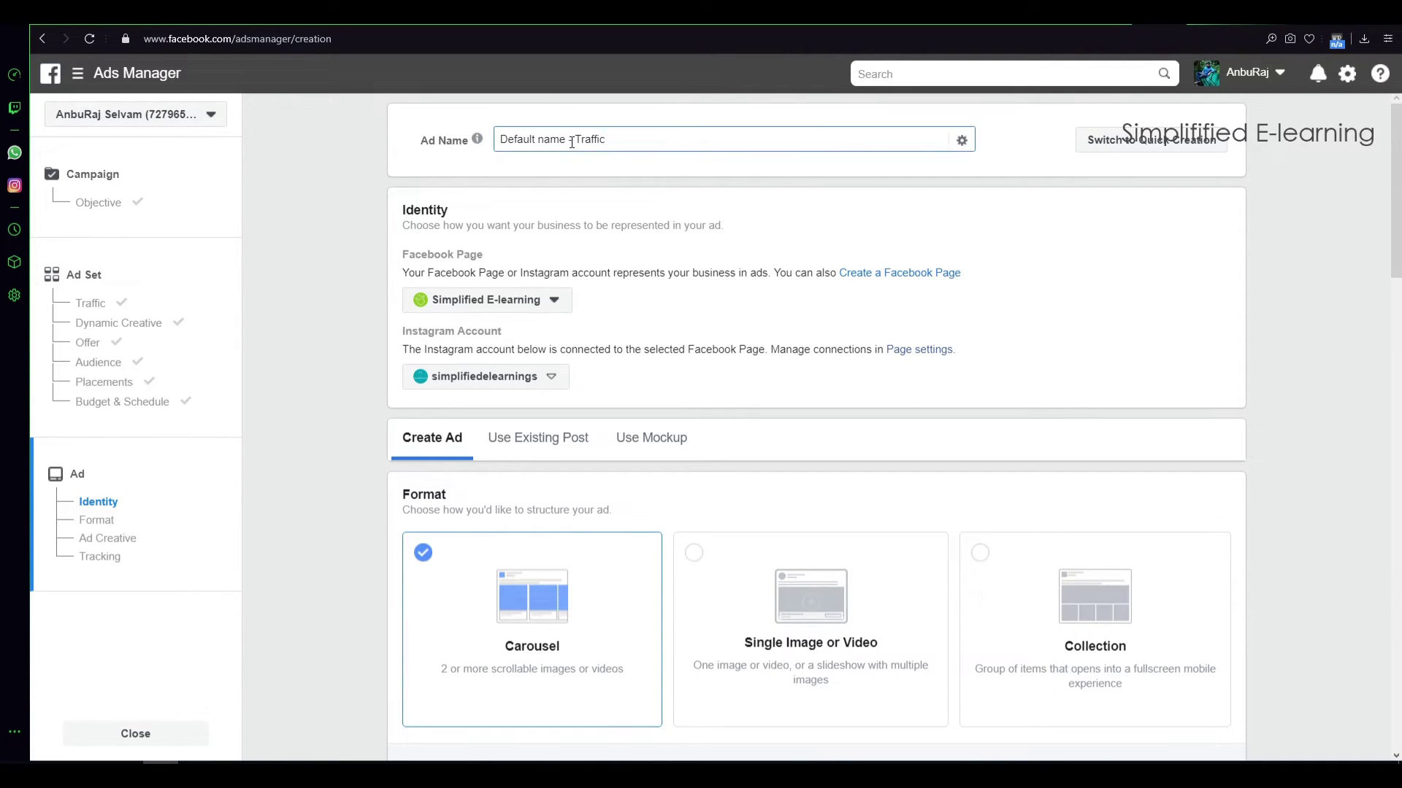
drag(574, 139, 497, 139)
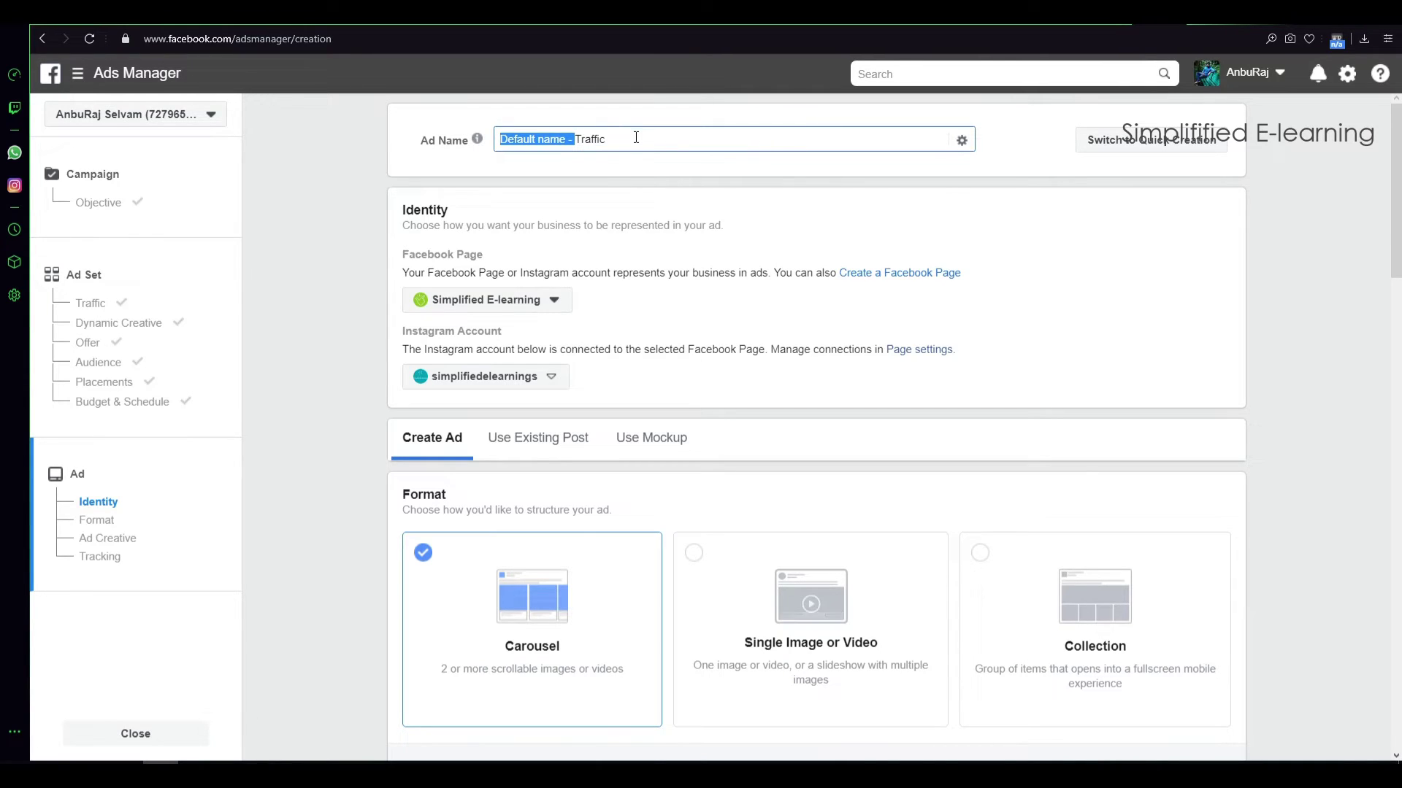
key(BackSpace)
click(551, 146)
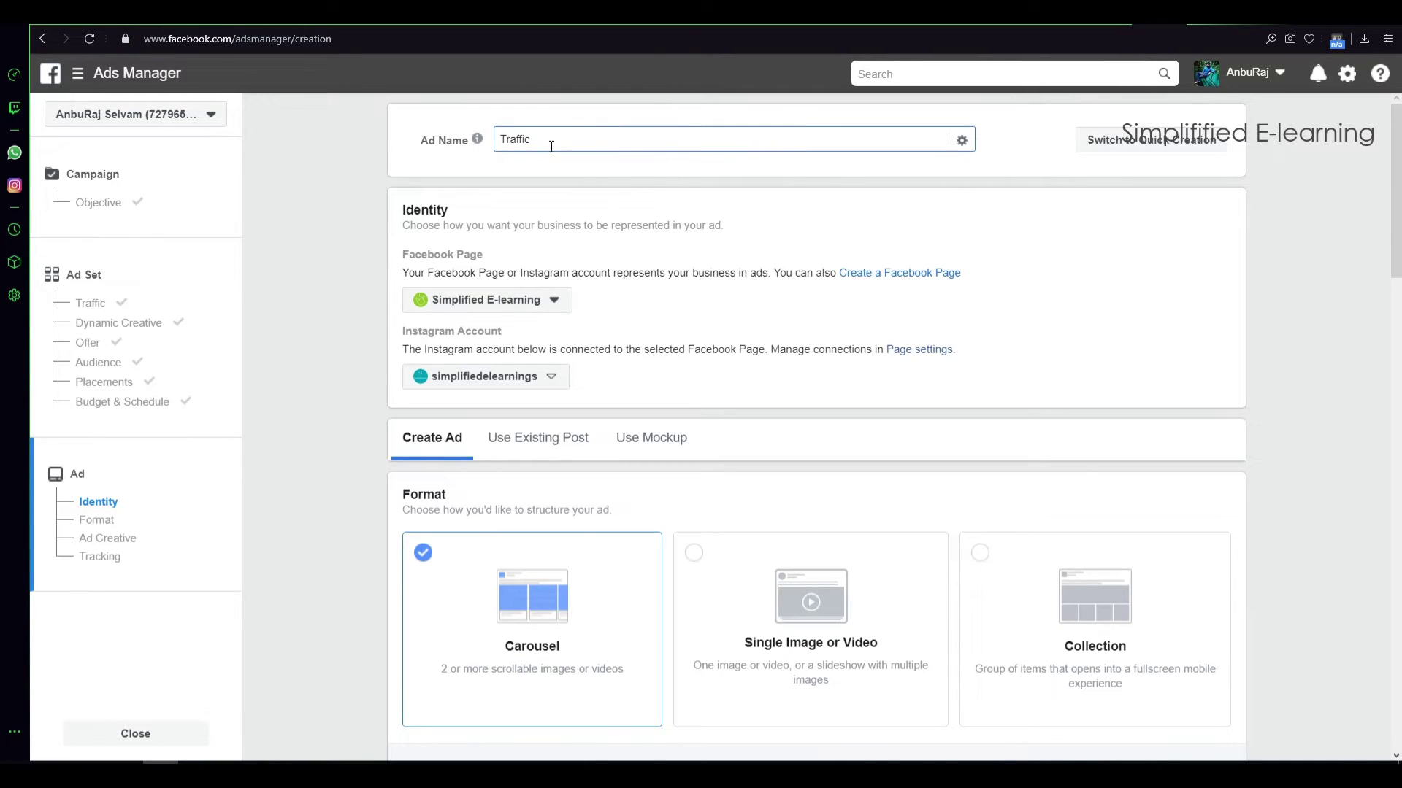
text(-Insta)
click(502, 265)
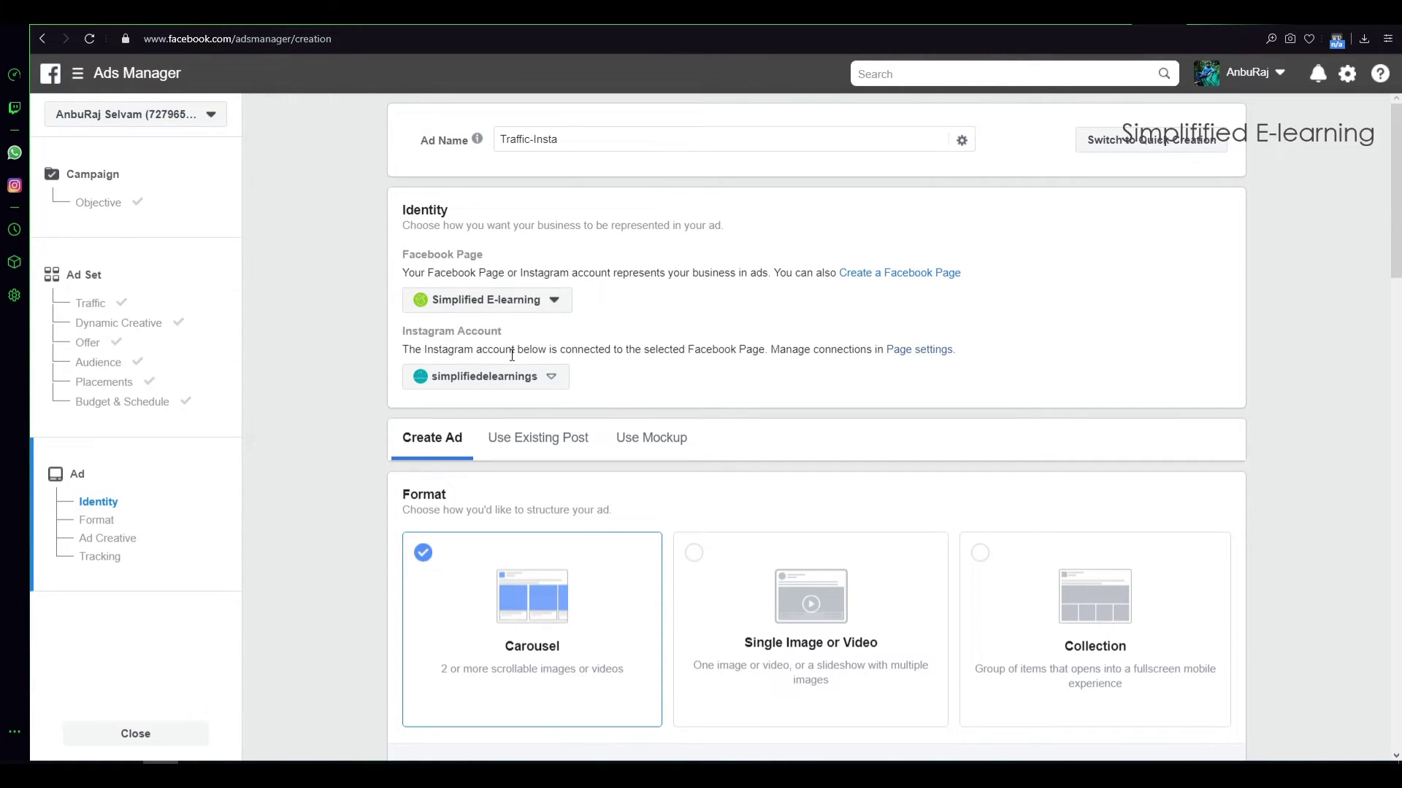
Review the ad's connected accounts and the Carousel, Single Image or Video and Collection formats.
scroll(557, 391, down, 1)
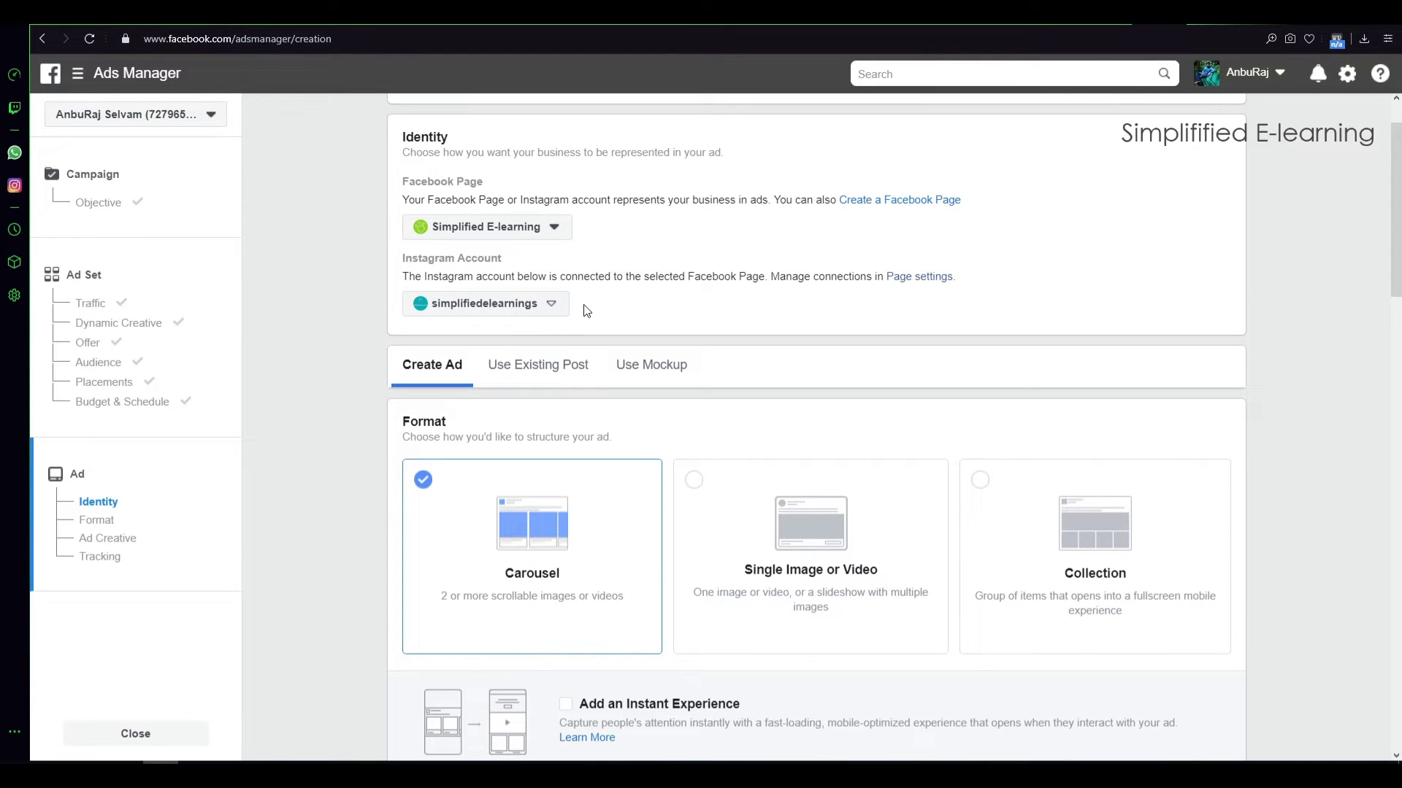
scroll(586, 314, down, 1)
scroll(587, 314, down, 1)
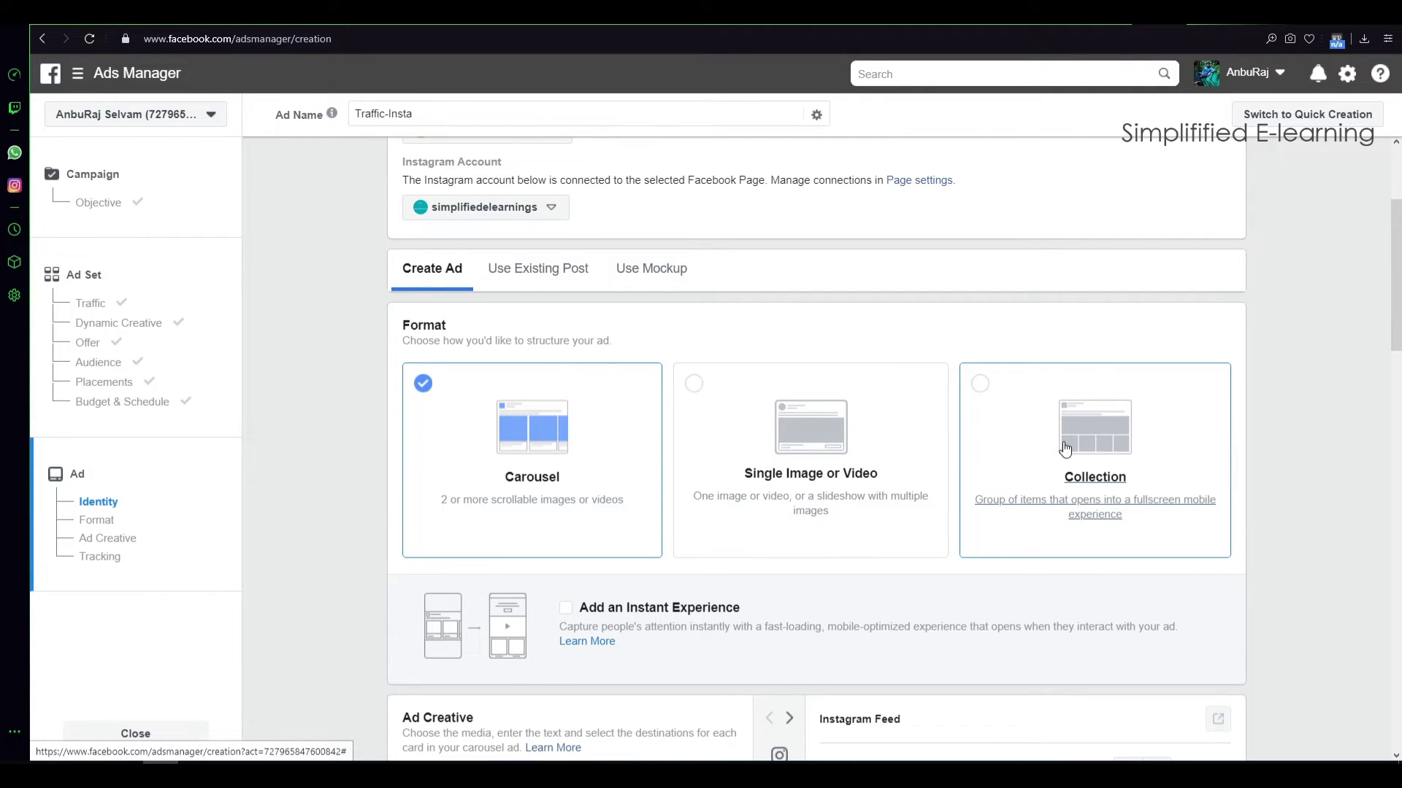
scroll(909, 508, down, 3)
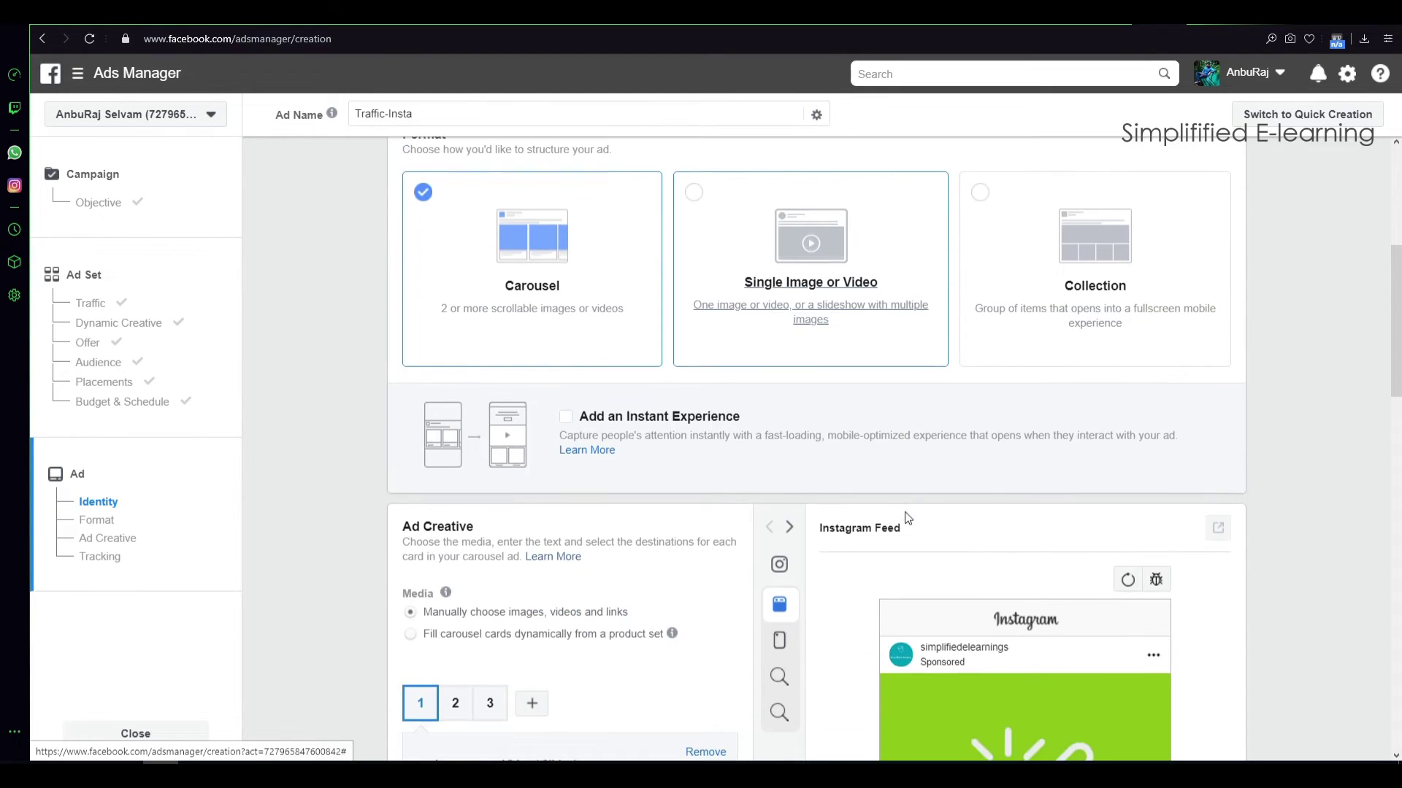
scroll(904, 511, up, 2)
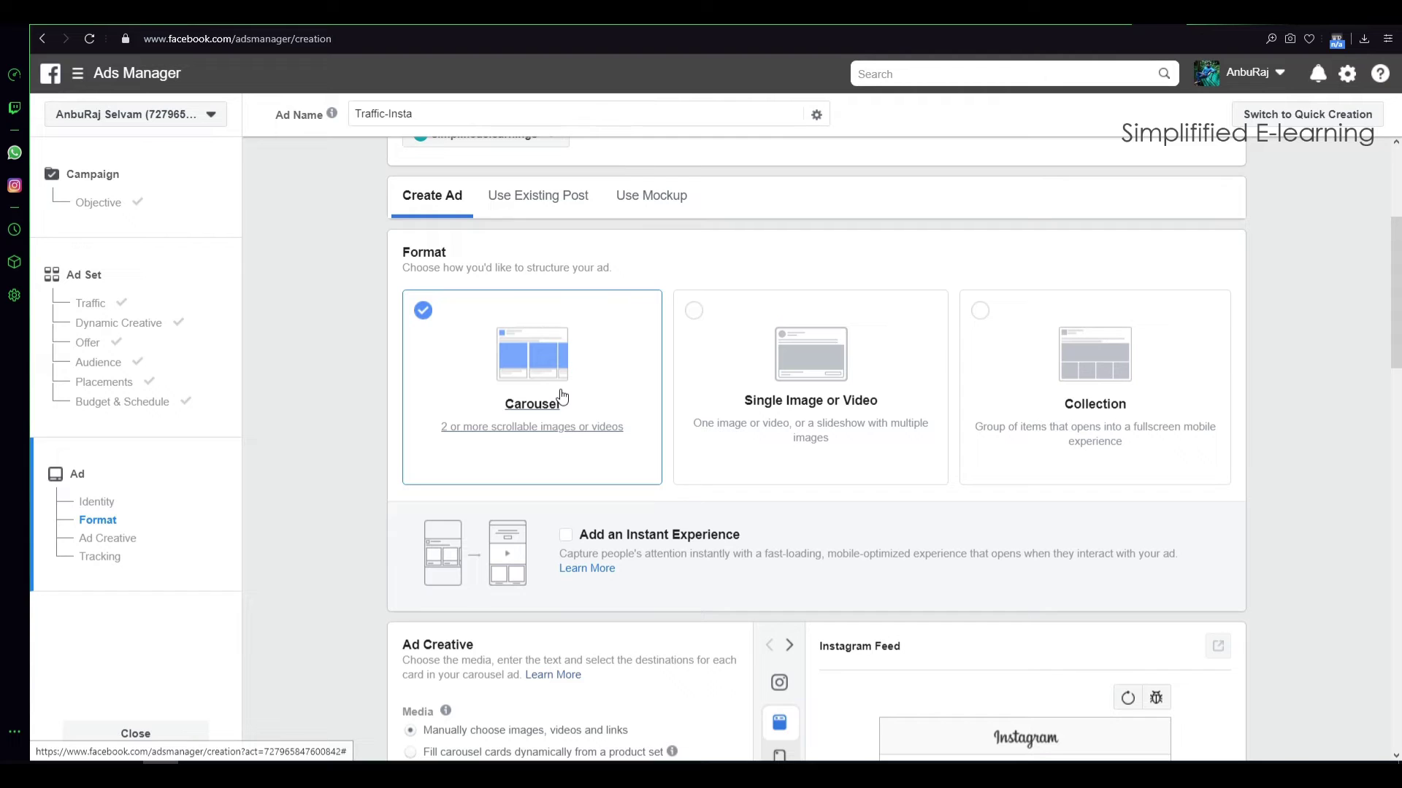
Replace the first carousel card's image with 33.jpg from the account images.
scroll(627, 416, down, 7)
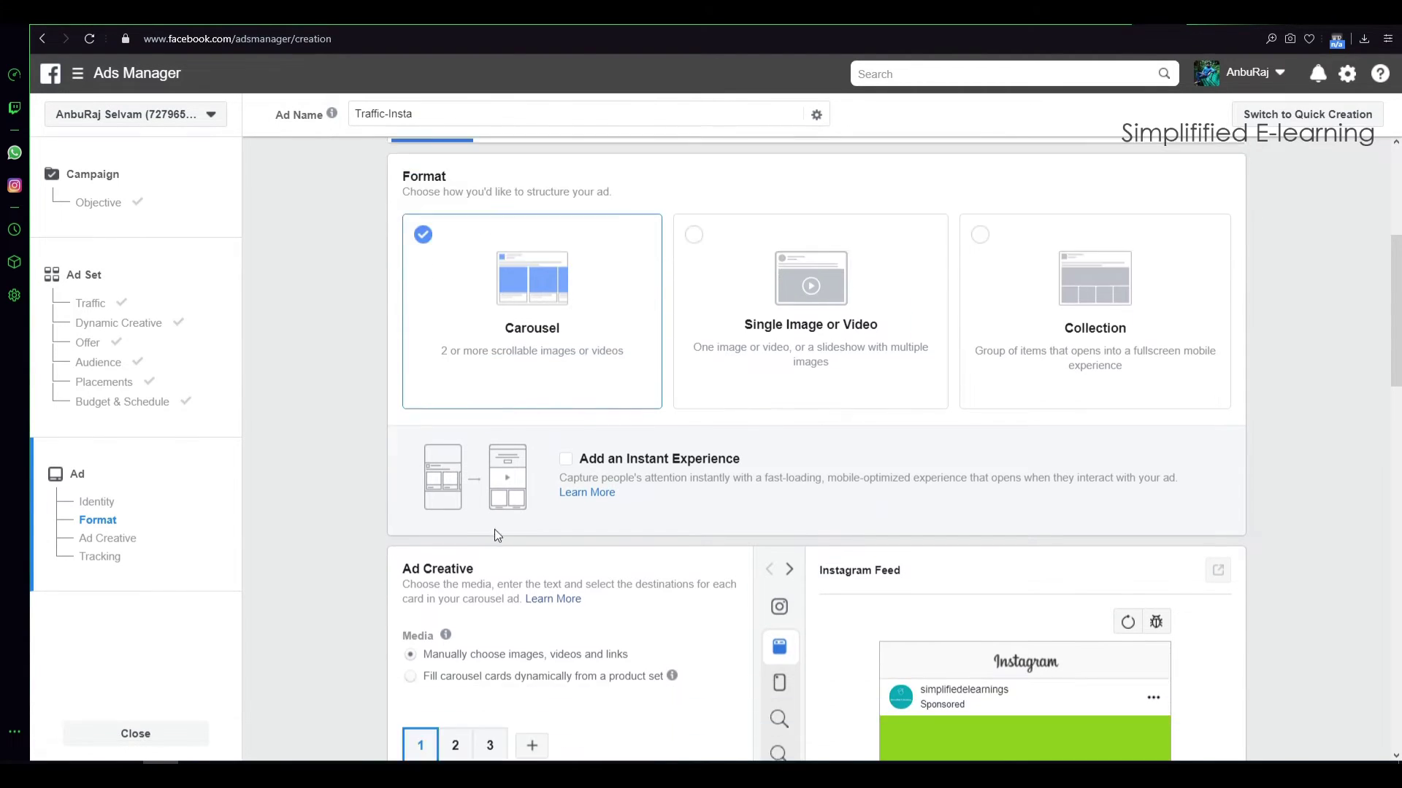
scroll(533, 471, down, 1)
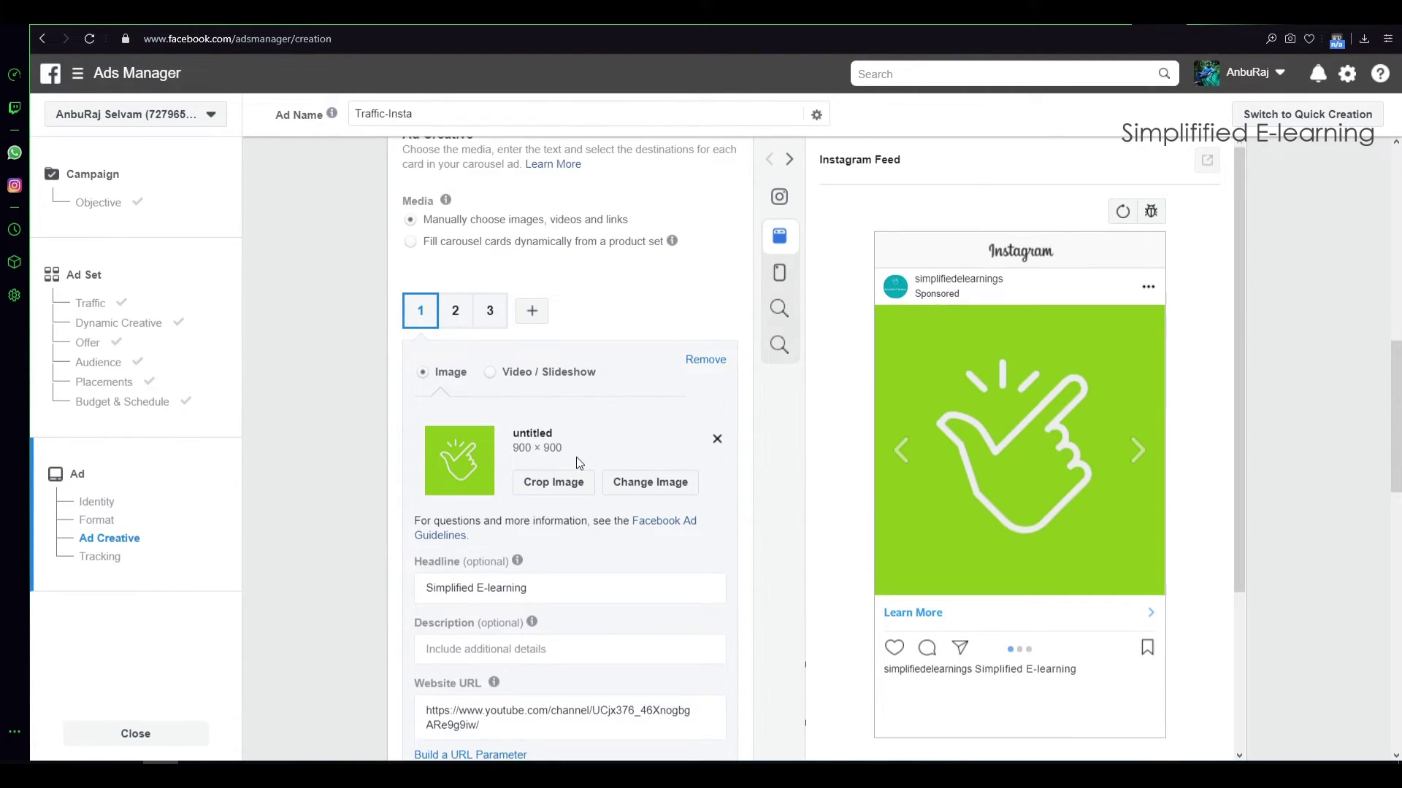
scroll(576, 460, up, 1)
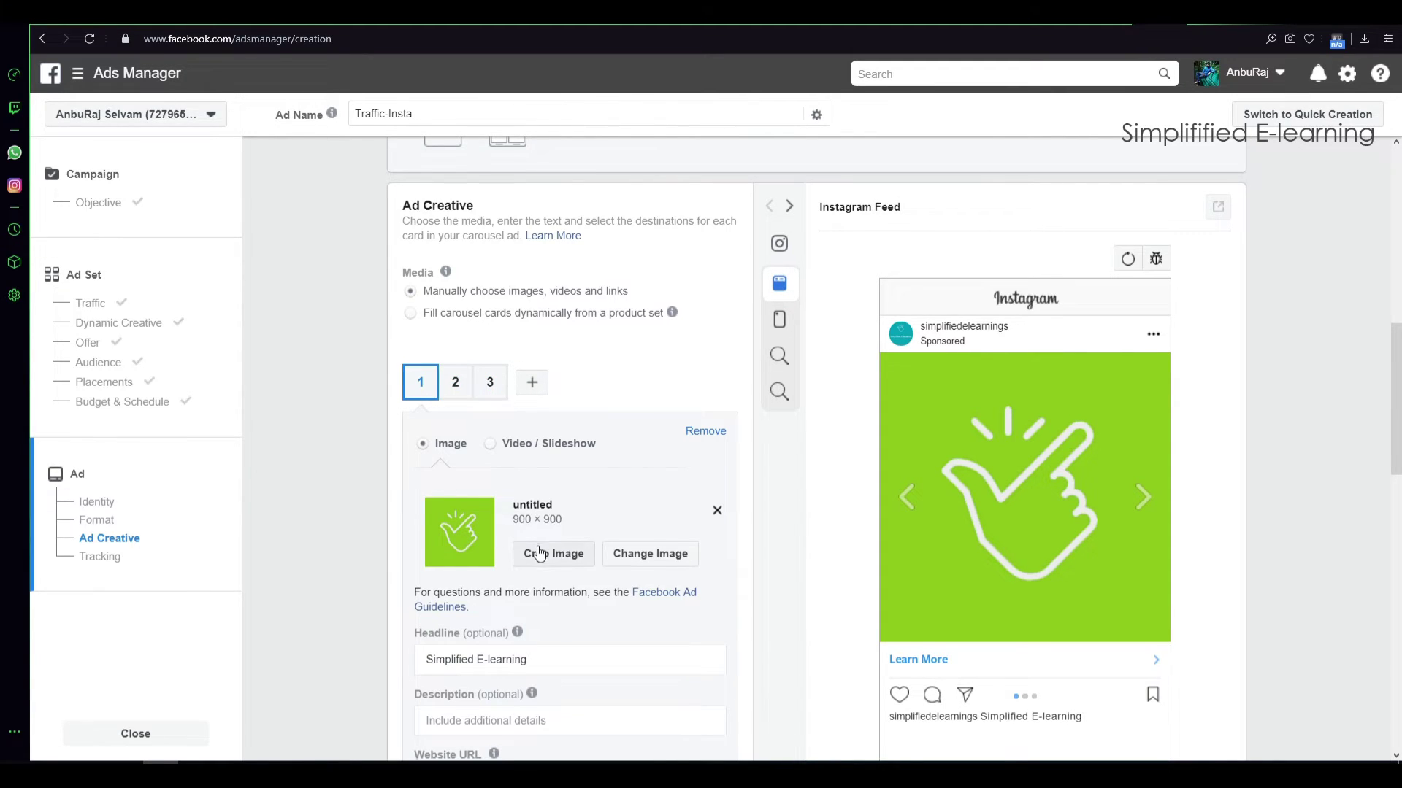
scroll(538, 467, down, 2)
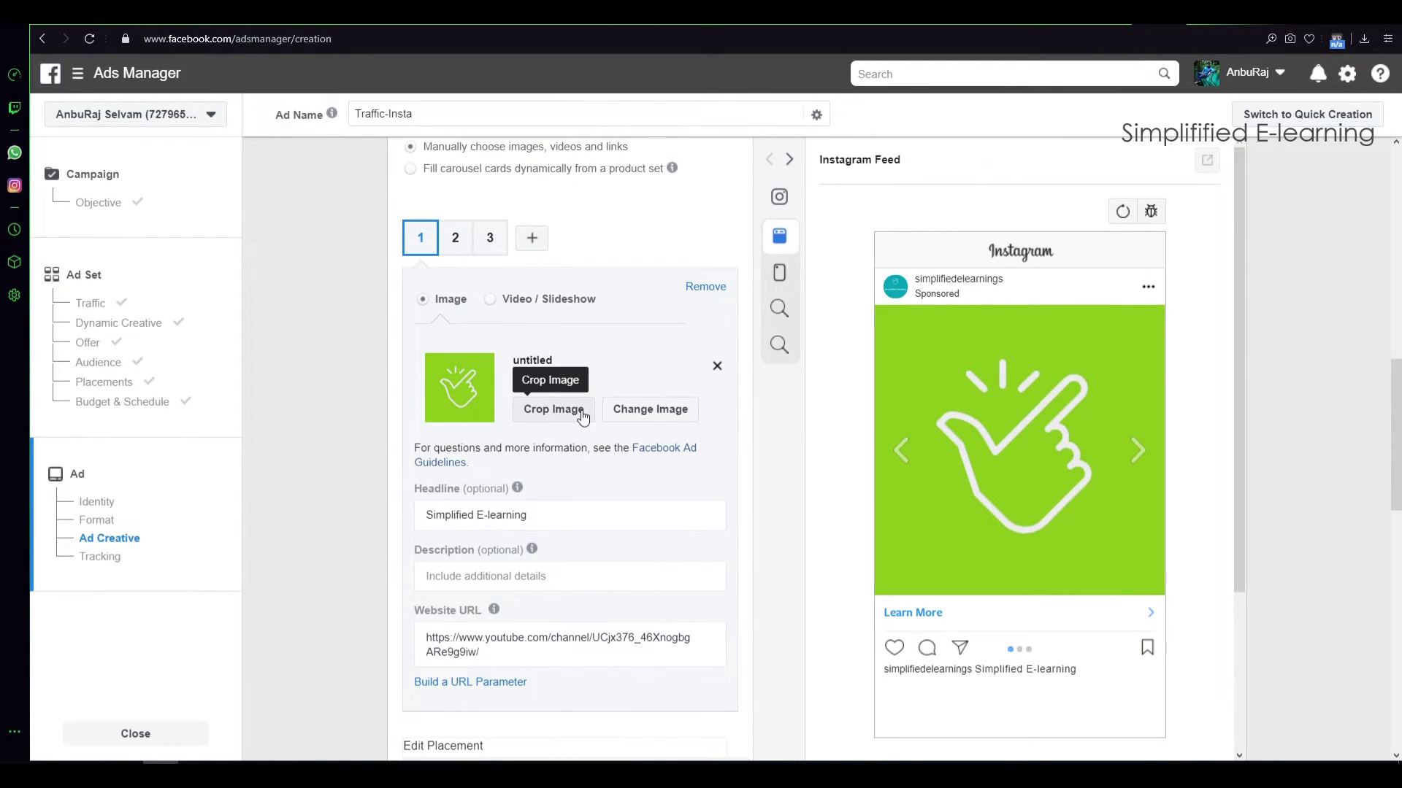
click(655, 415)
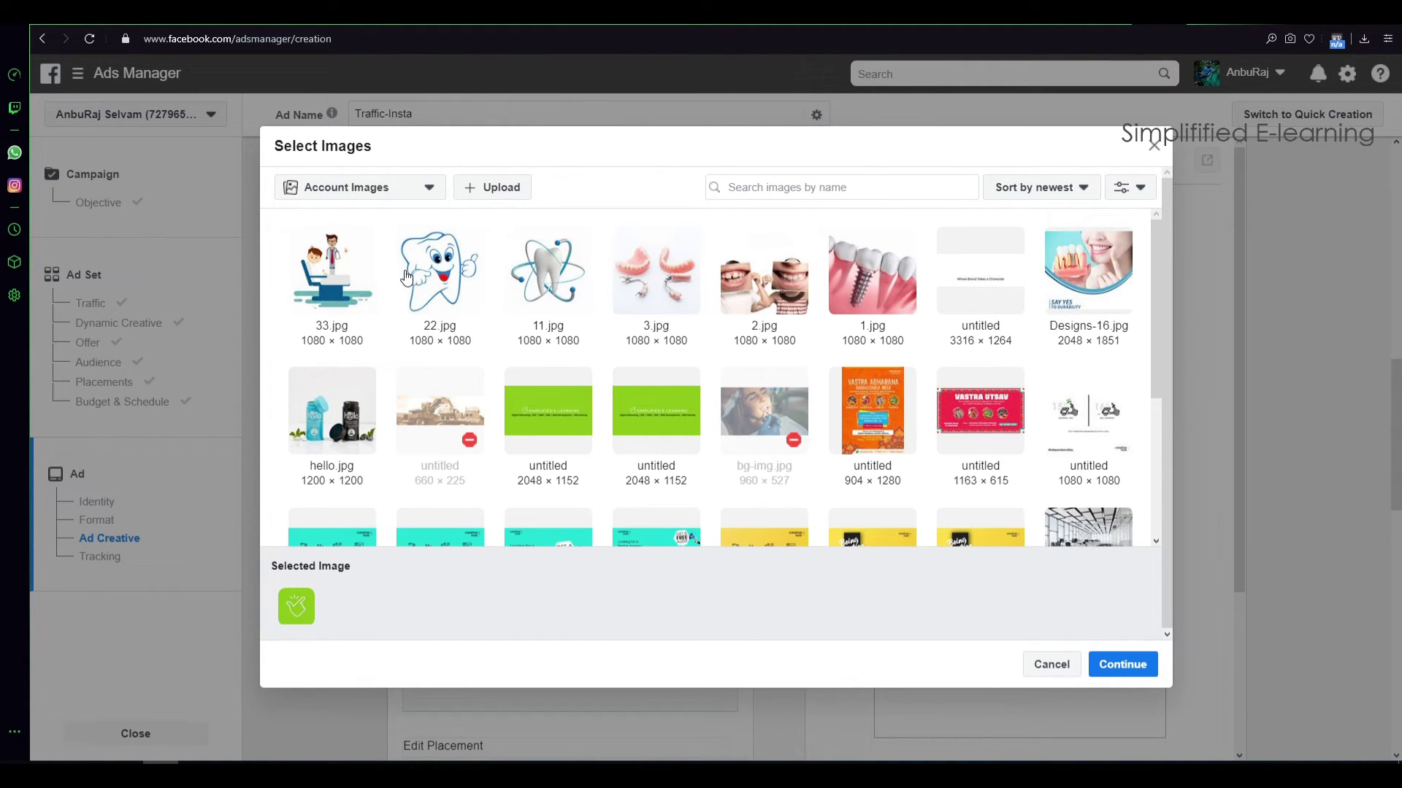
click(332, 289)
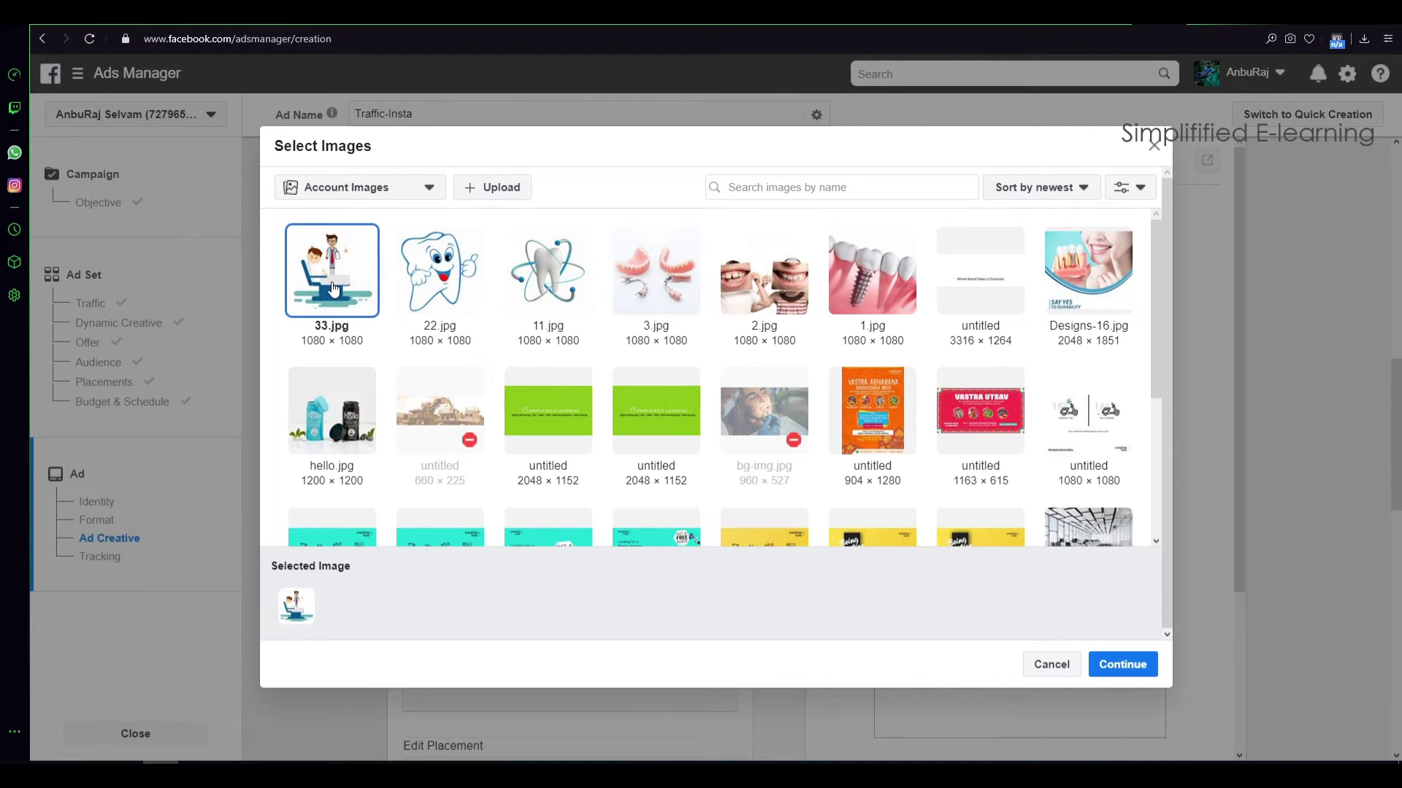
click(1122, 665)
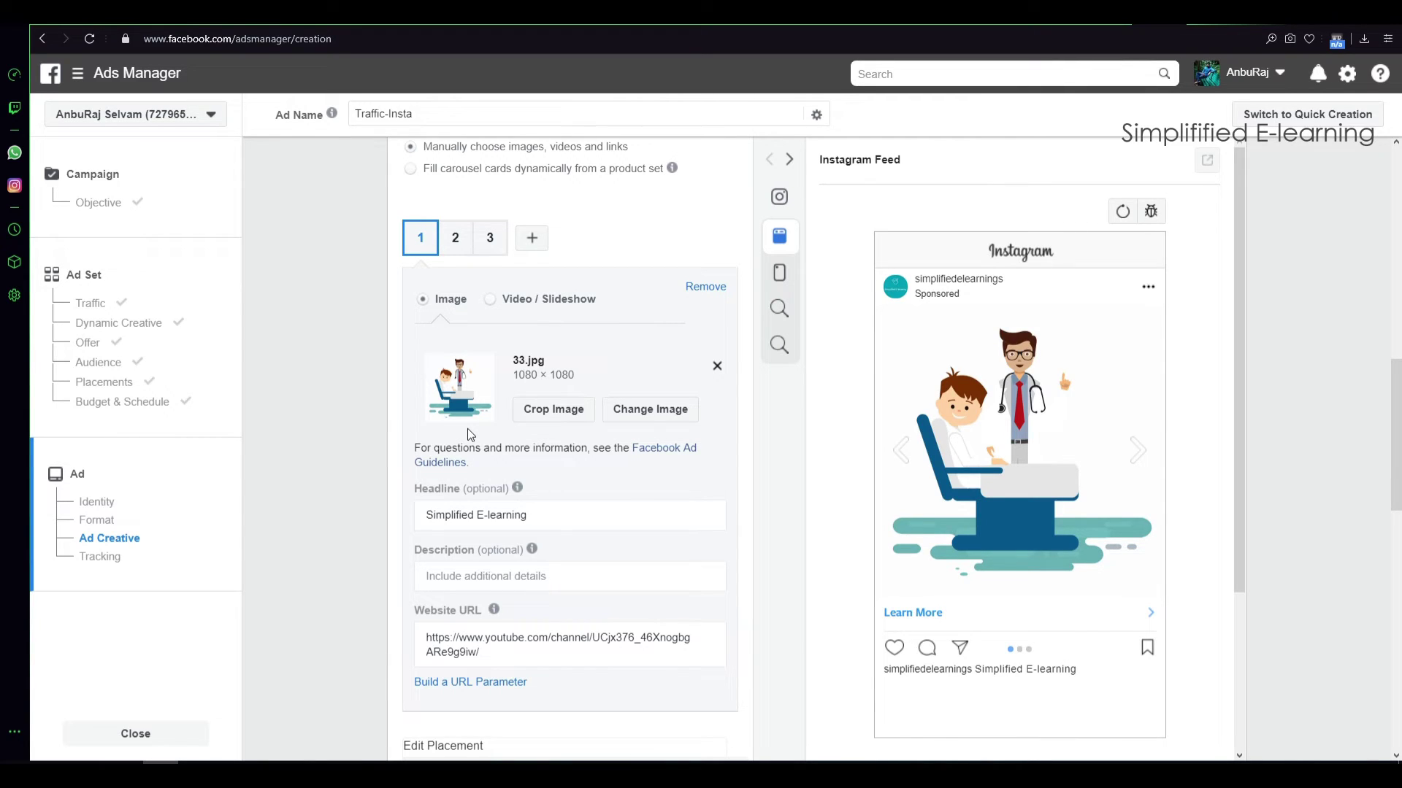
Add 22.jpg from the account images as the second carousel card's image.
click(454, 243)
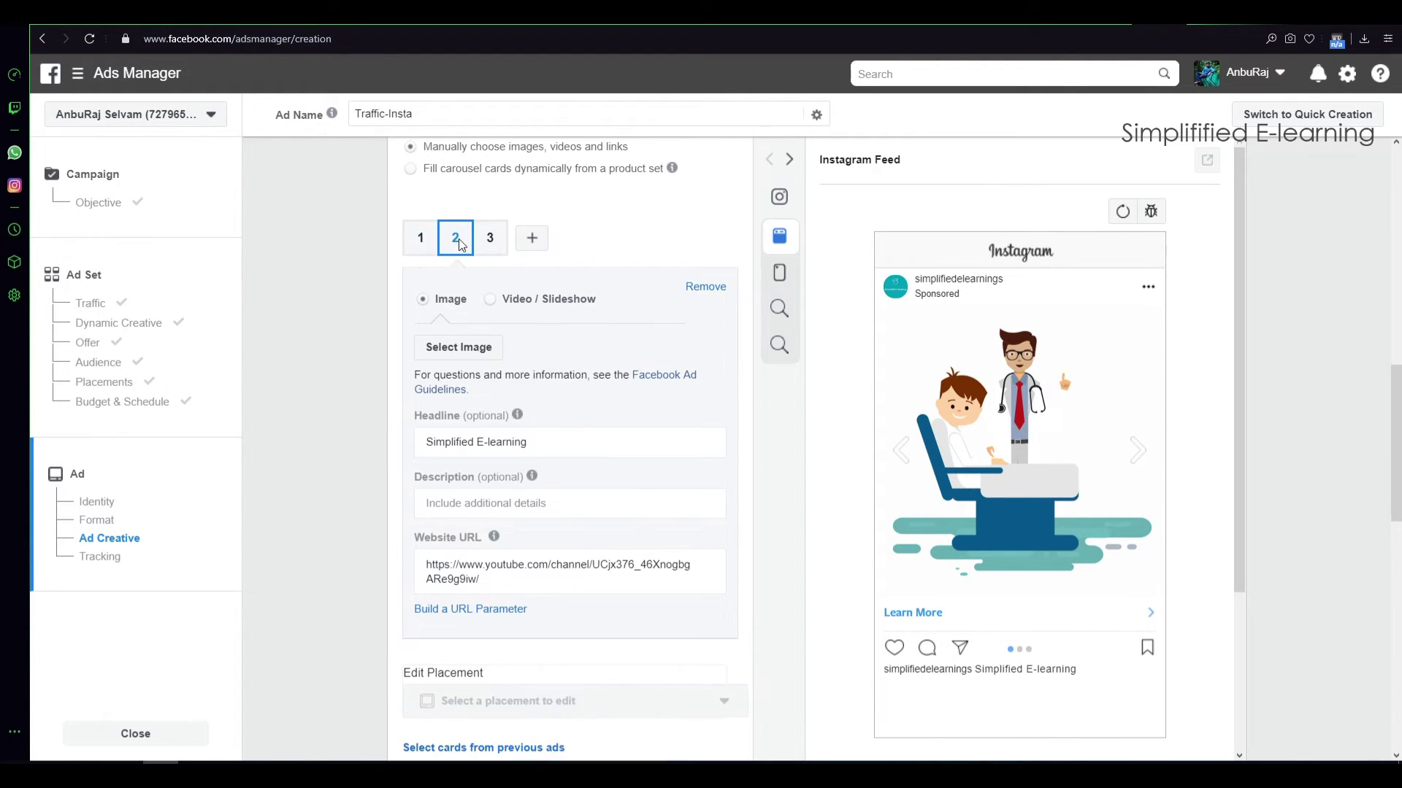
click(464, 349)
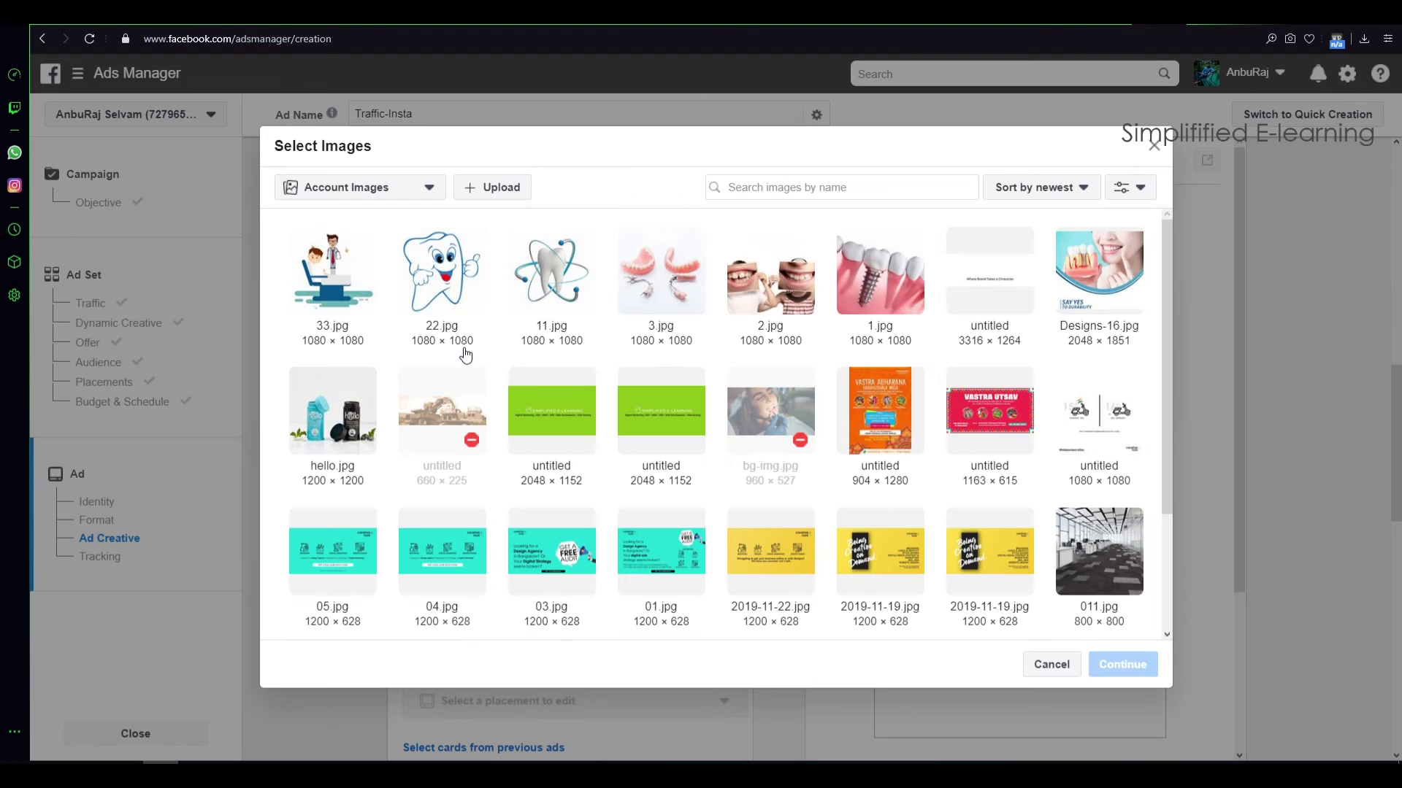
click(441, 291)
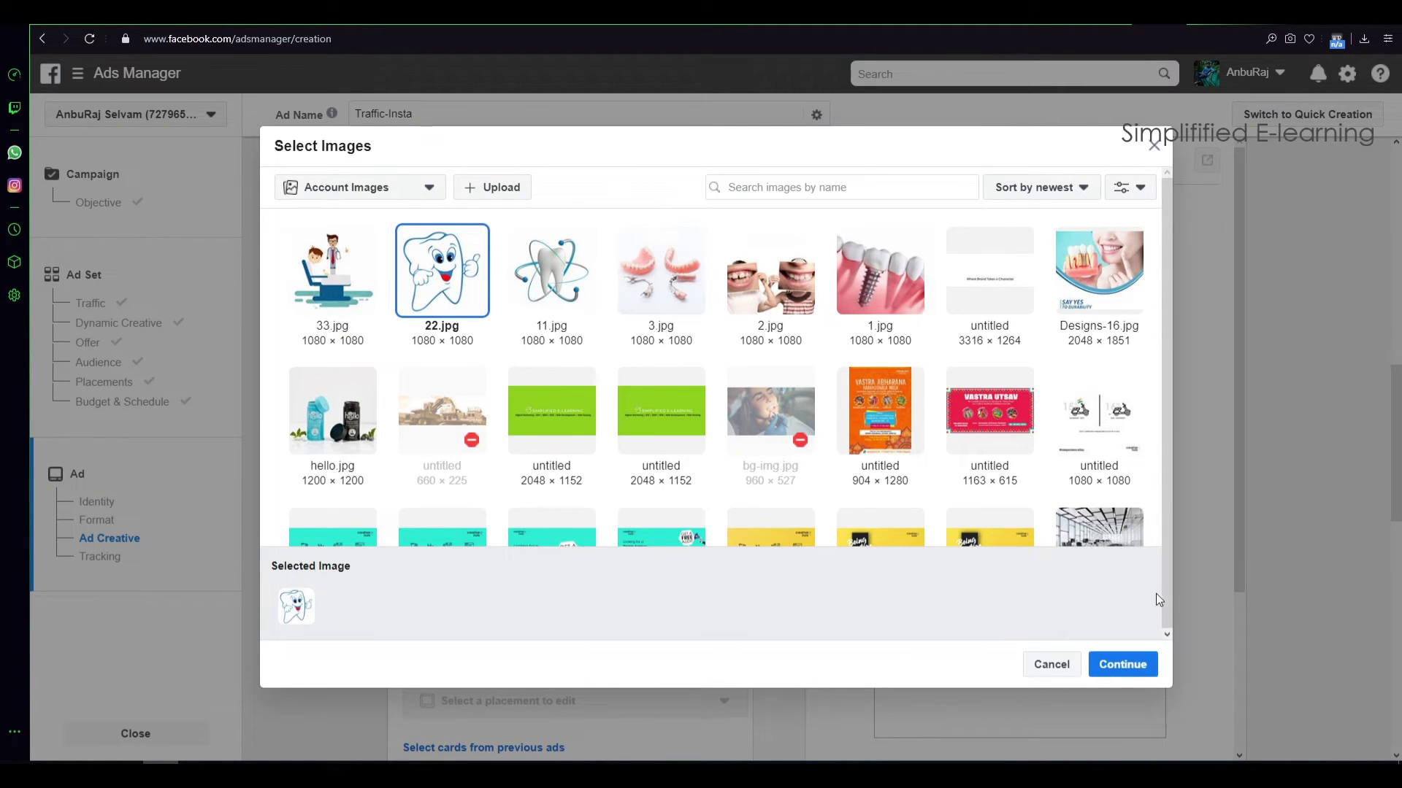
click(1111, 675)
Add 11.jpg from the account images as the third carousel card's image.
click(489, 246)
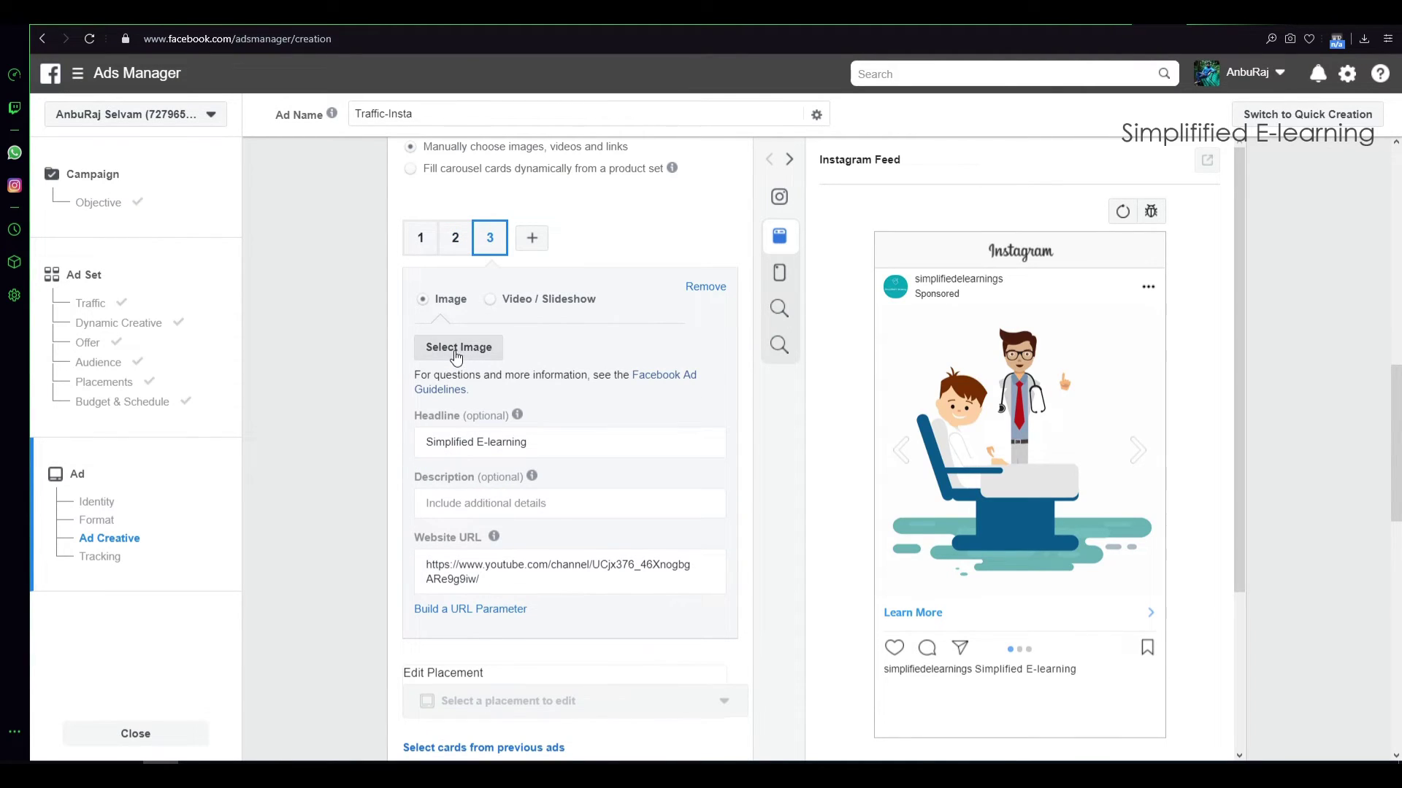
click(458, 350)
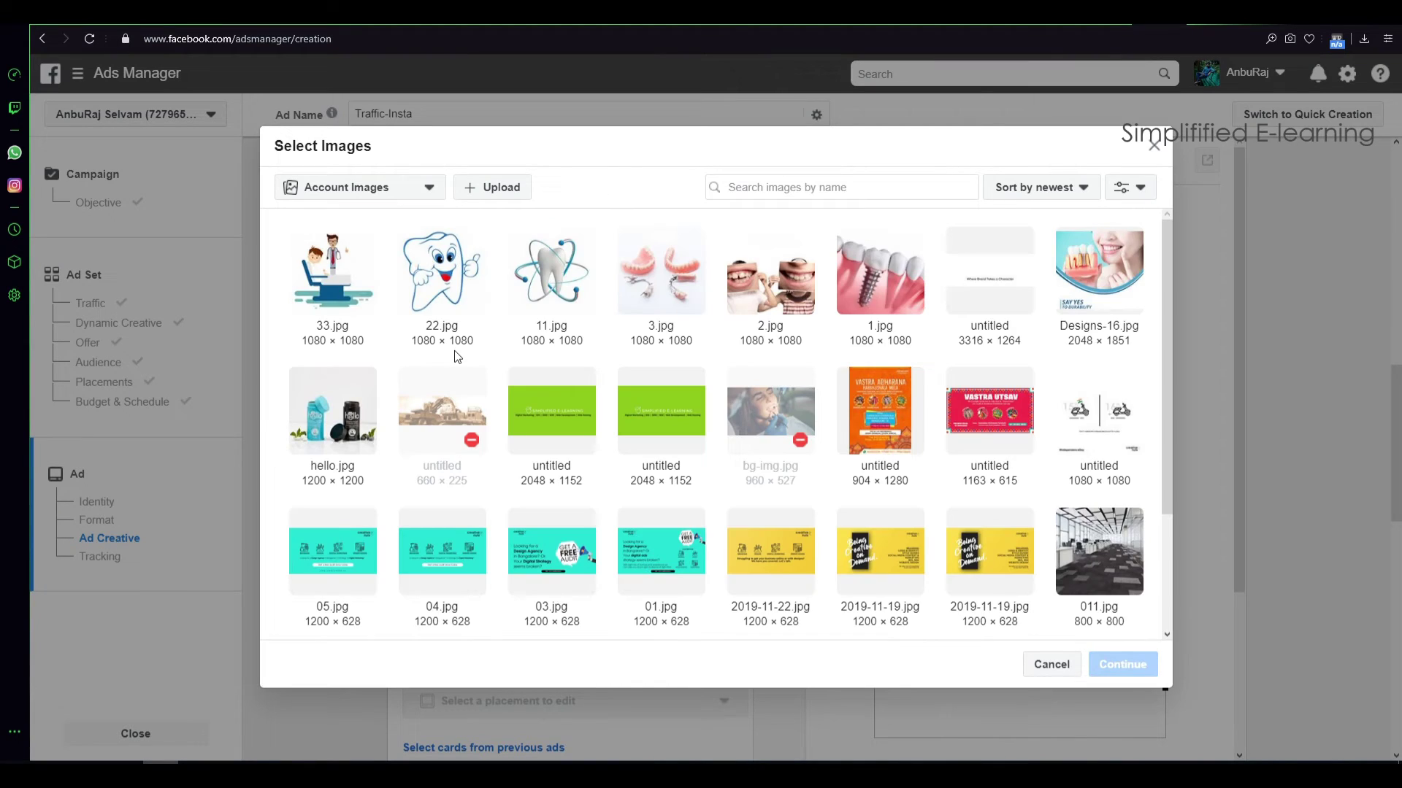
click(563, 294)
click(1122, 664)
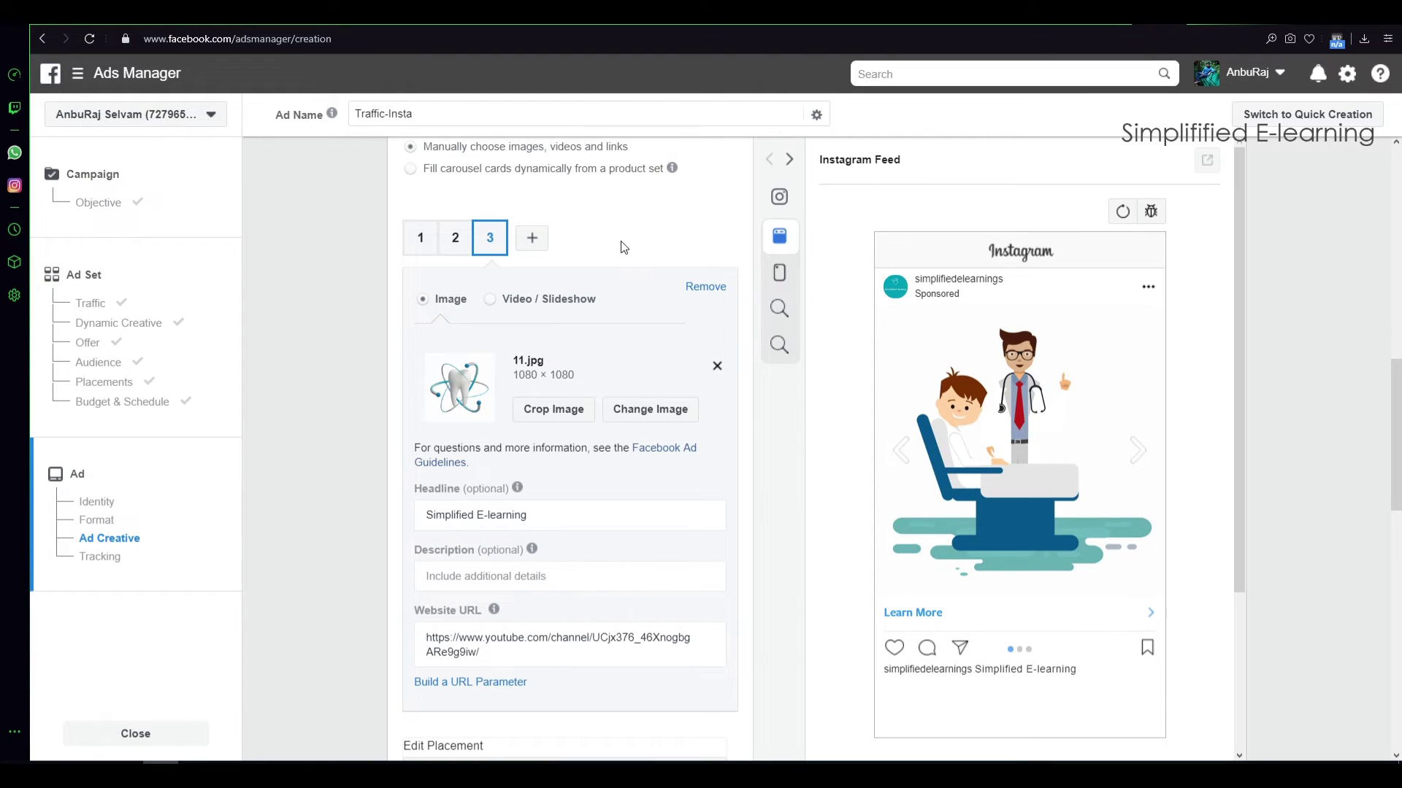
Replace the first card's headline with "Need to Improve Your Smile?", copied from the Sample Ad slide in PowerPoint, without a trailing line break.
click(419, 245)
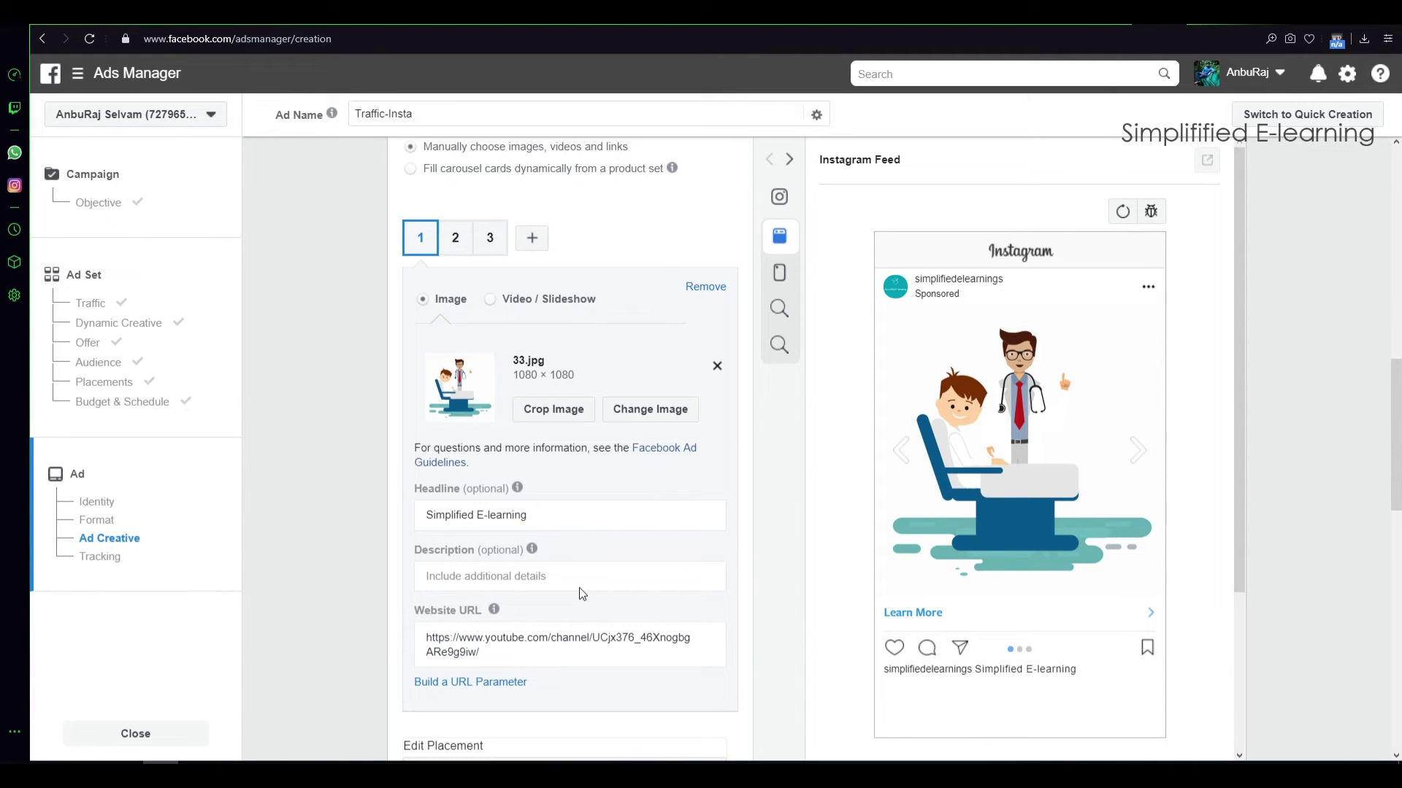
scroll(580, 588, down, 1)
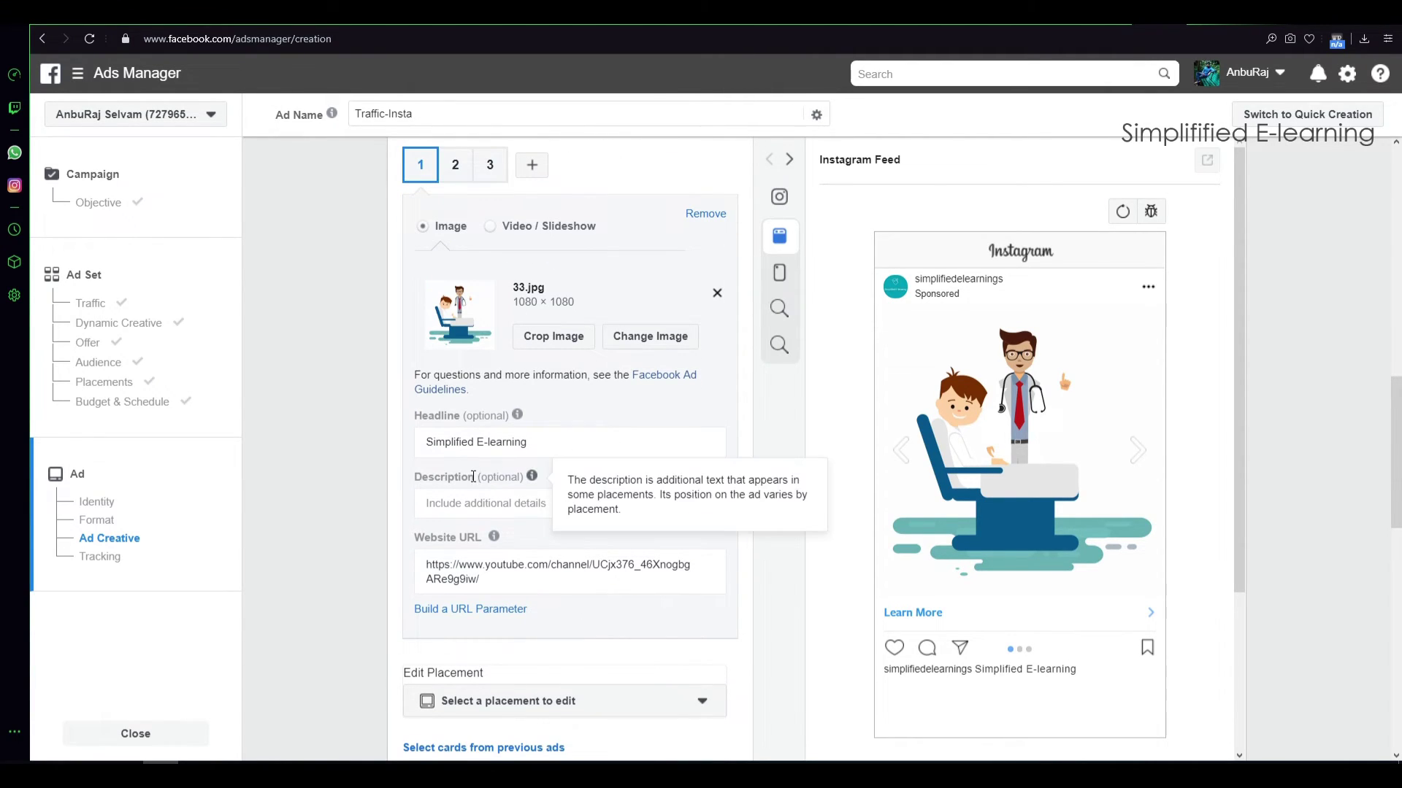
drag(543, 439, 361, 447)
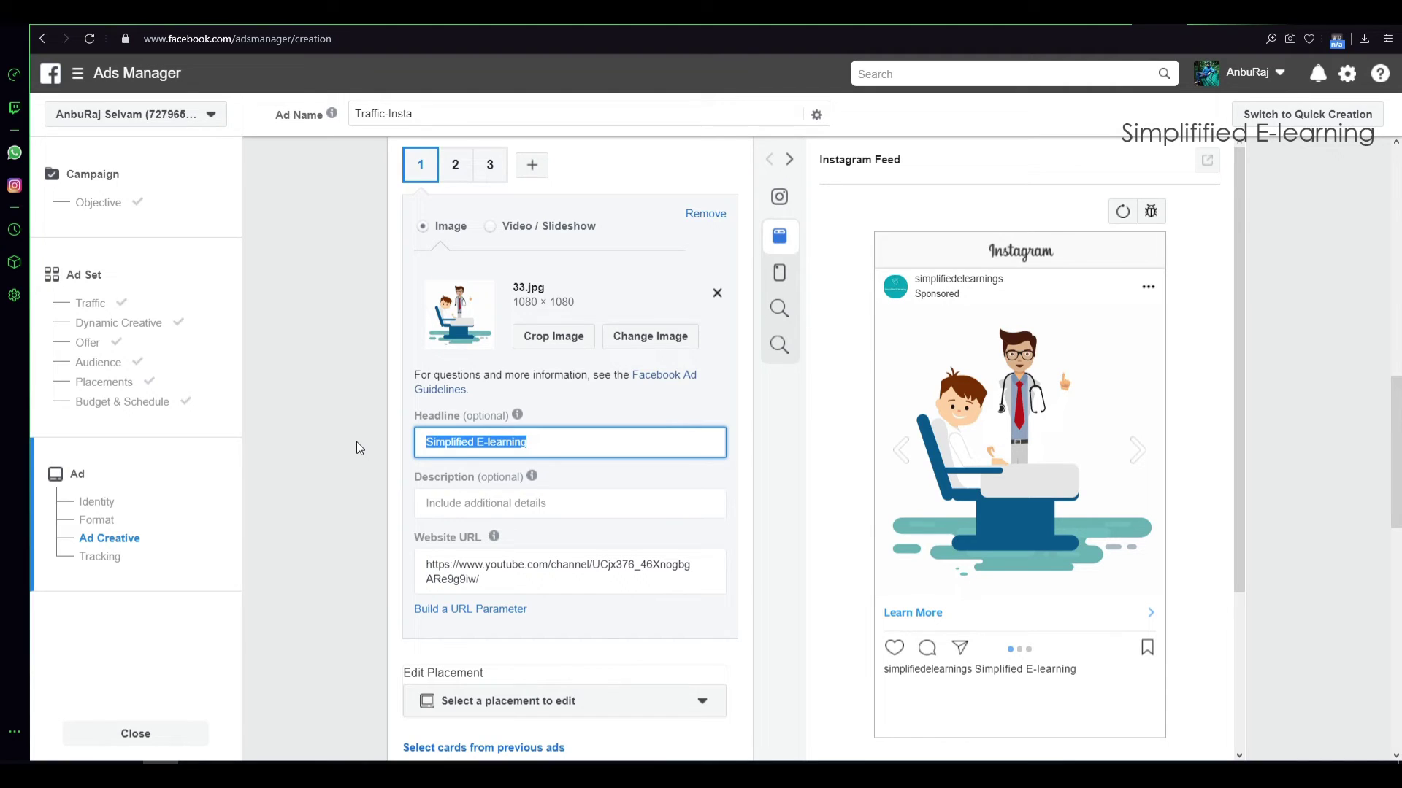
key(BackSpace)
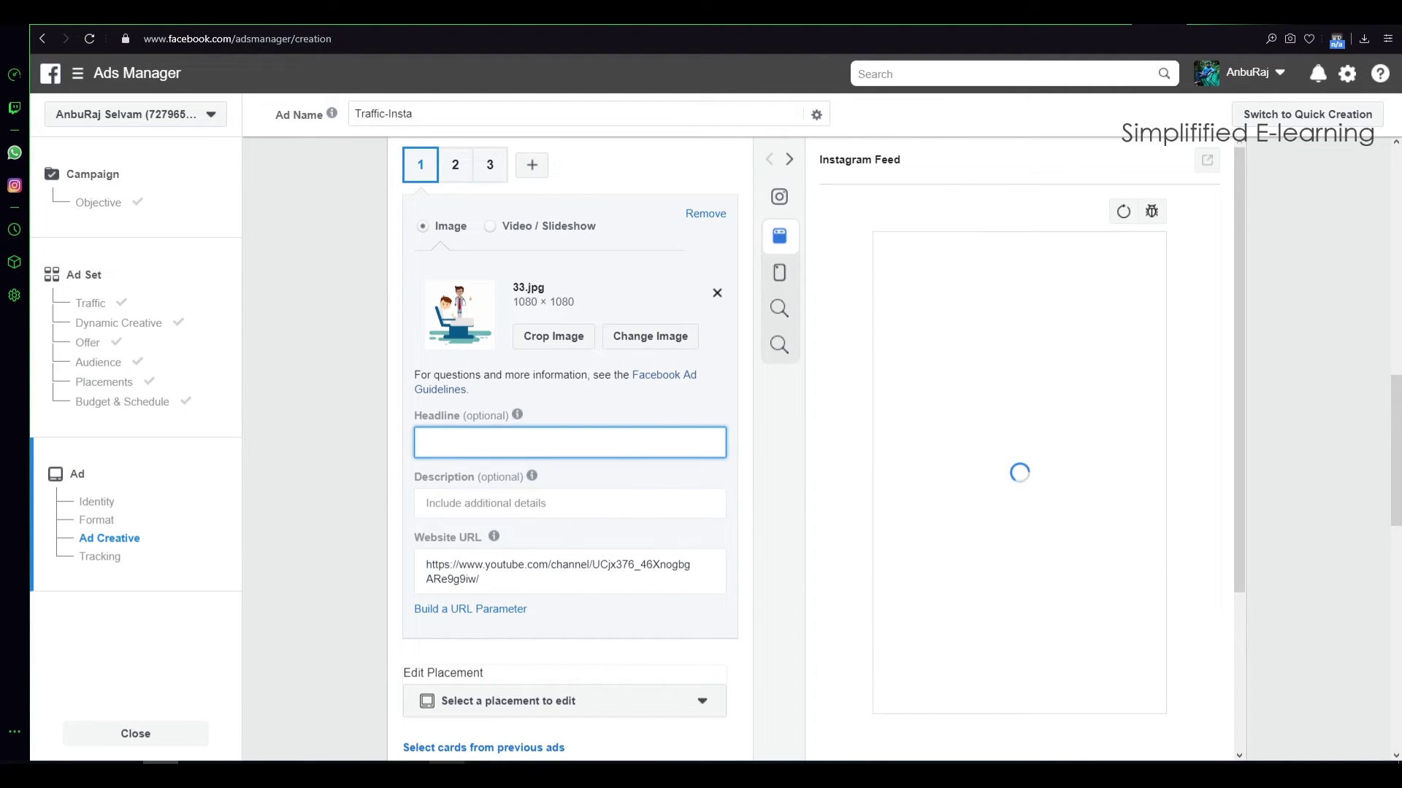
click(441, 697)
click(112, 532)
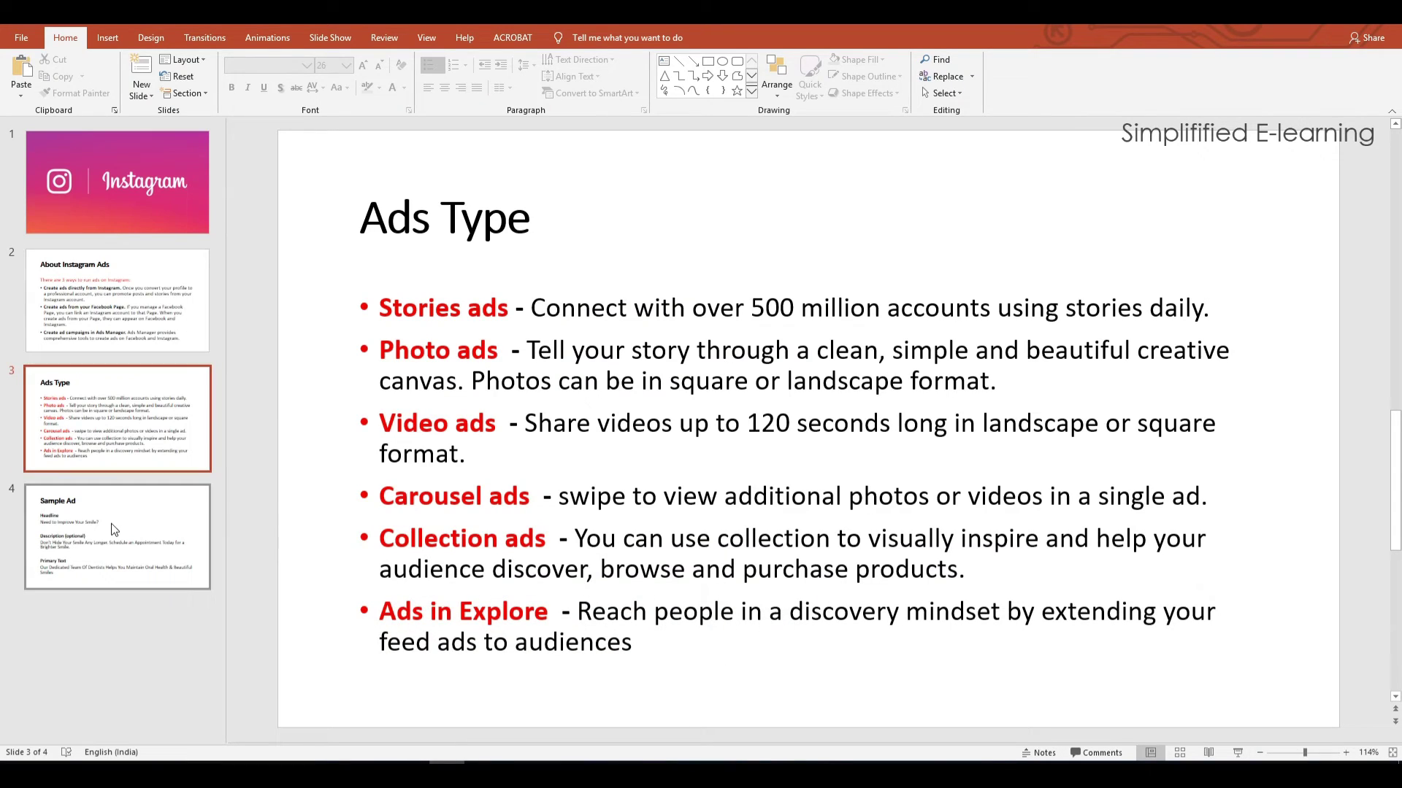
click(372, 345)
drag(372, 345, 724, 340)
key(ctrl+c)
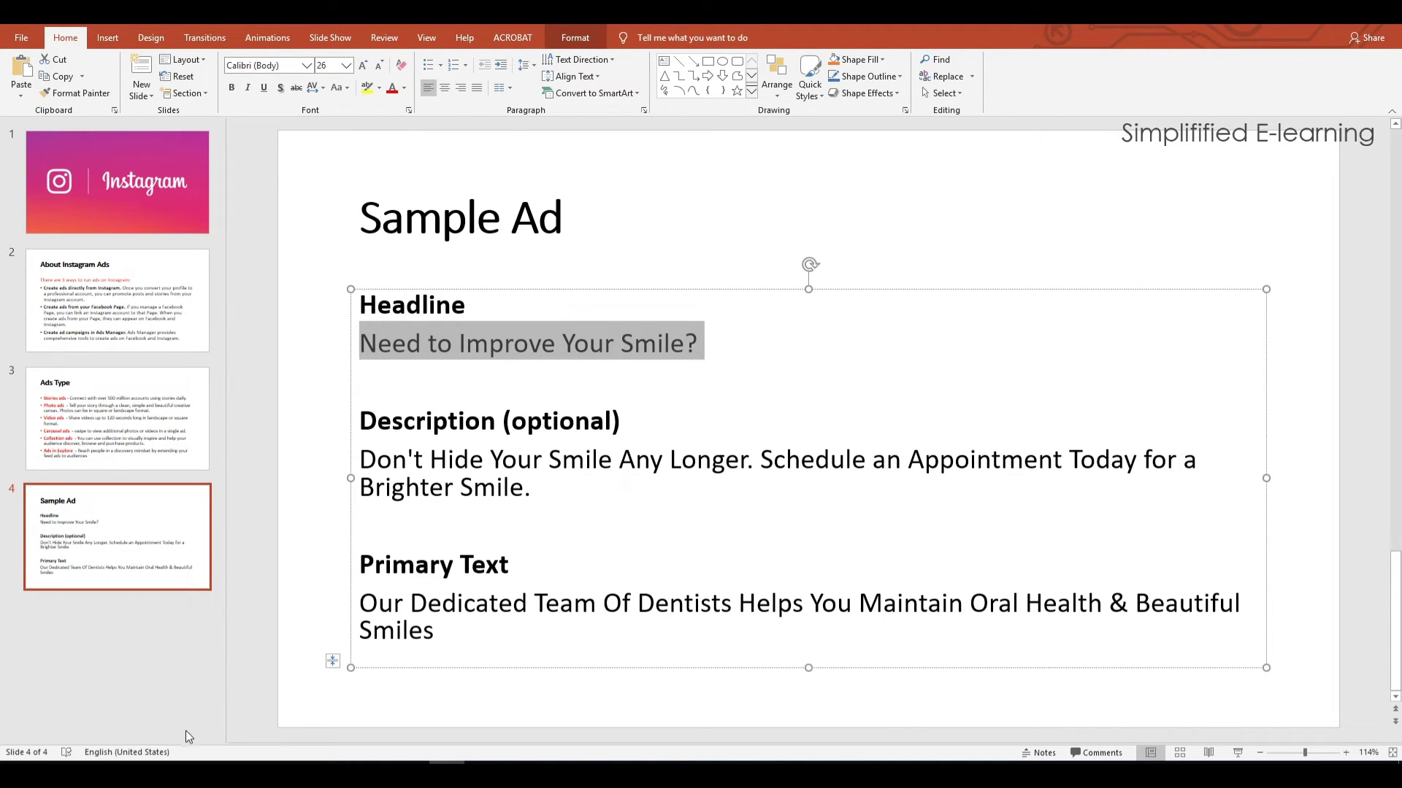
click(162, 767)
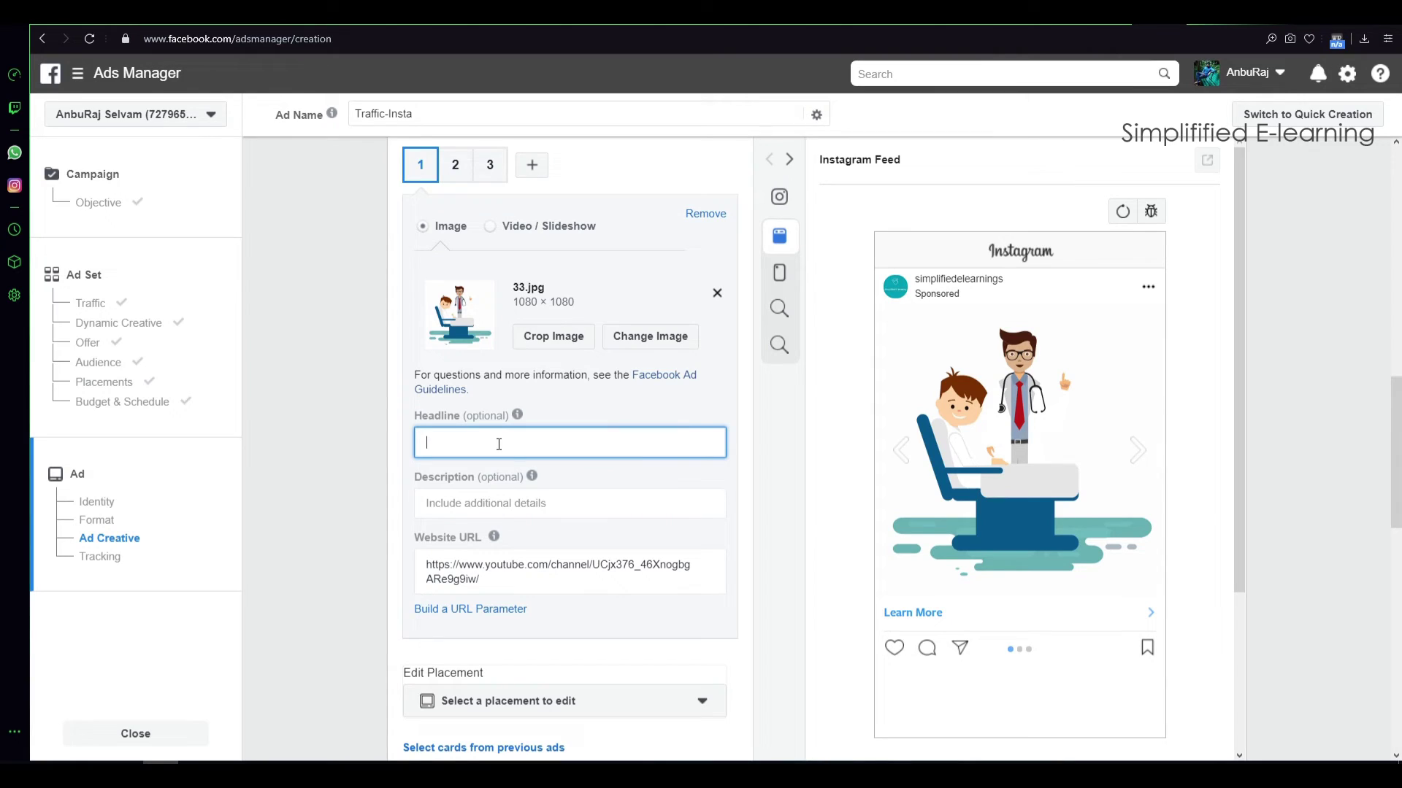
key(ctrl+v)
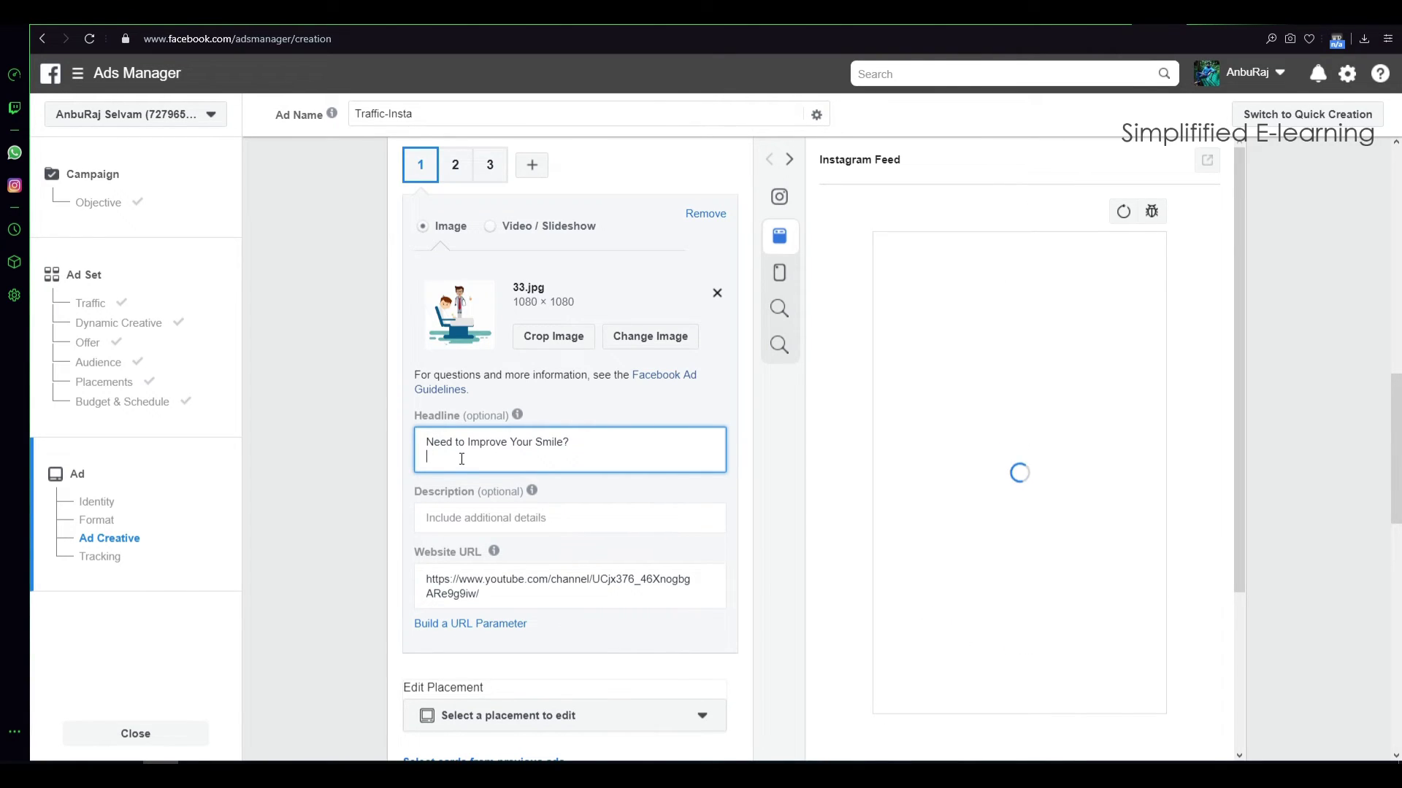
key(BackSpace)
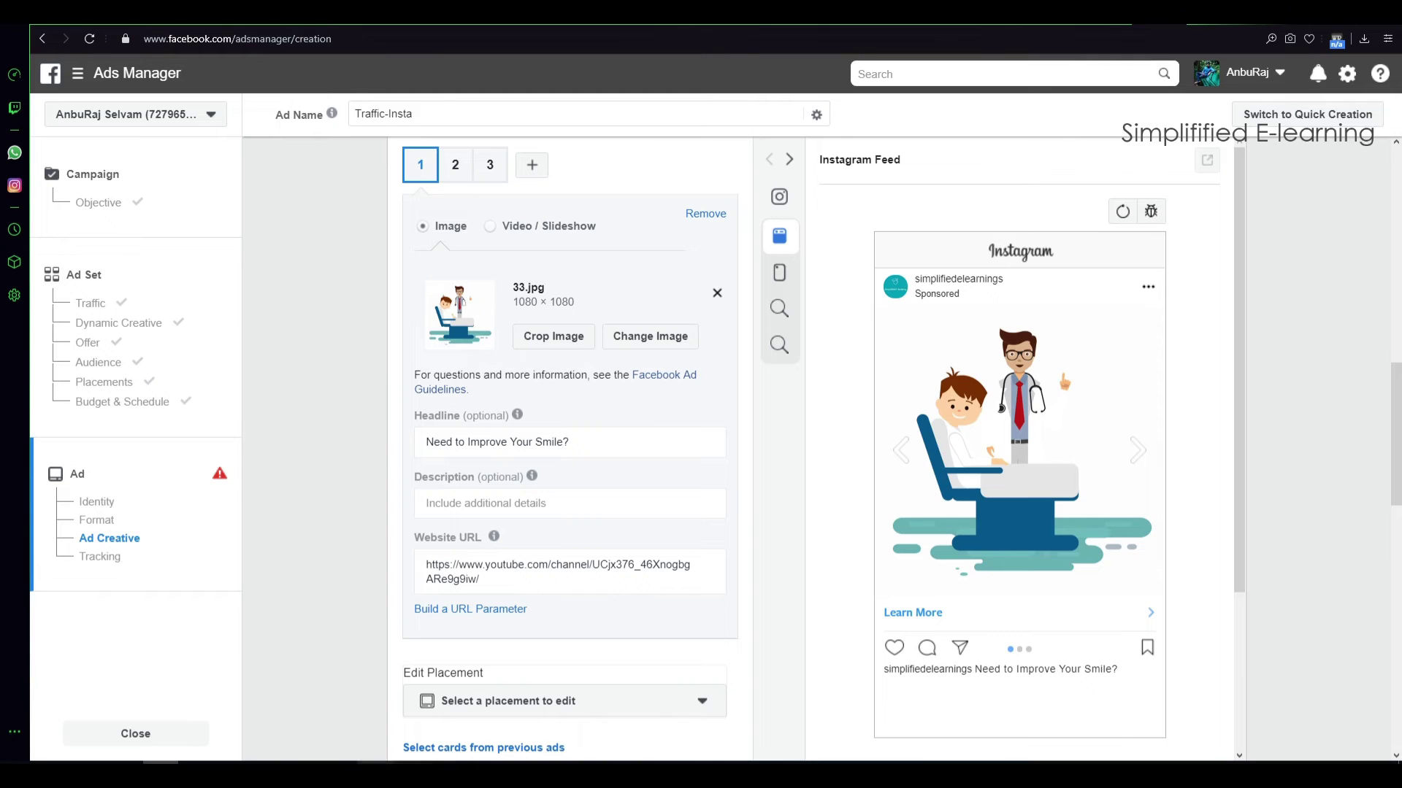
Copy "Don't Hide Your Smile Any Longer. Schedule an Appointment Today for a Brighter Smile." from the PowerPoint slide into the first card's description.
key(alt+Tab)
drag(366, 459, 560, 505)
key(ctrl+c)
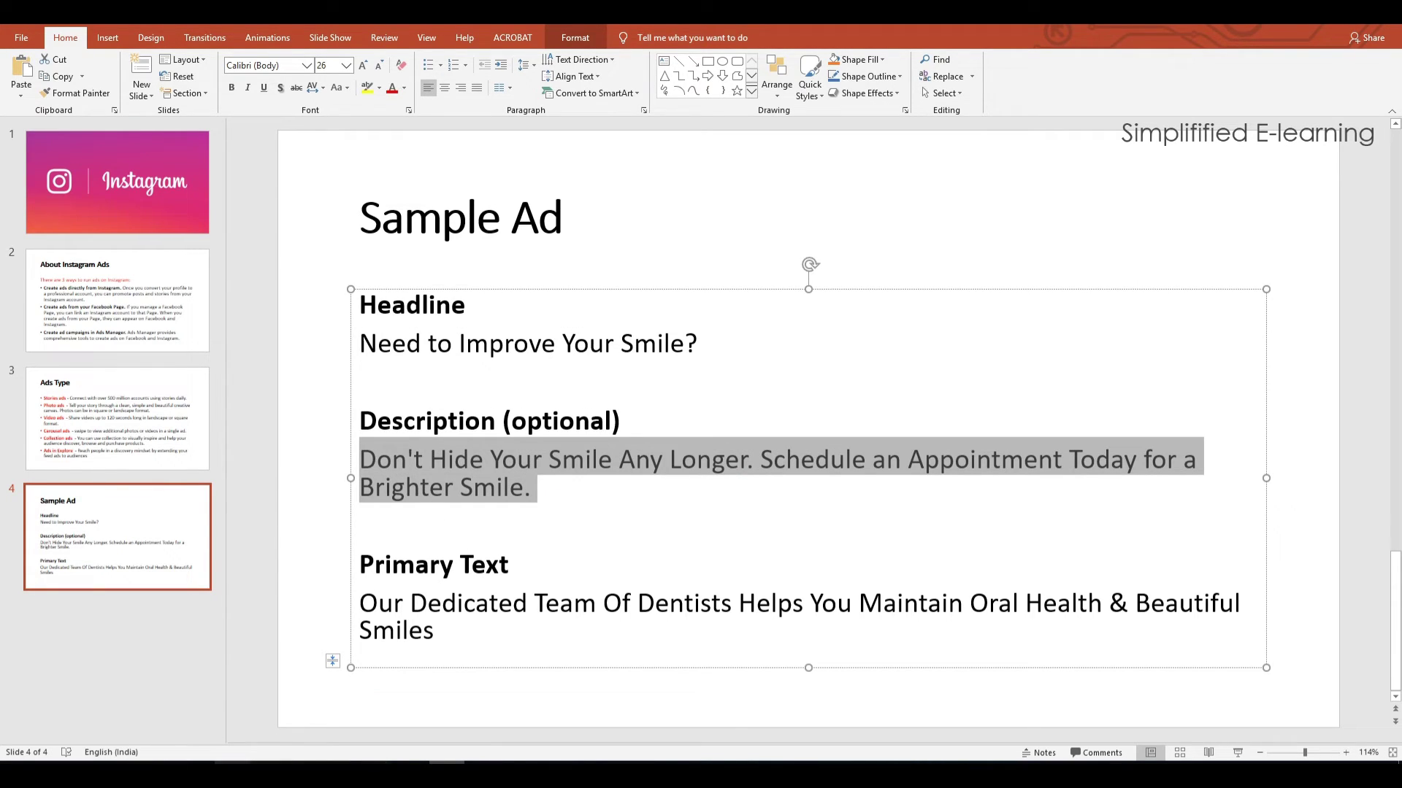
key(alt+Tab)
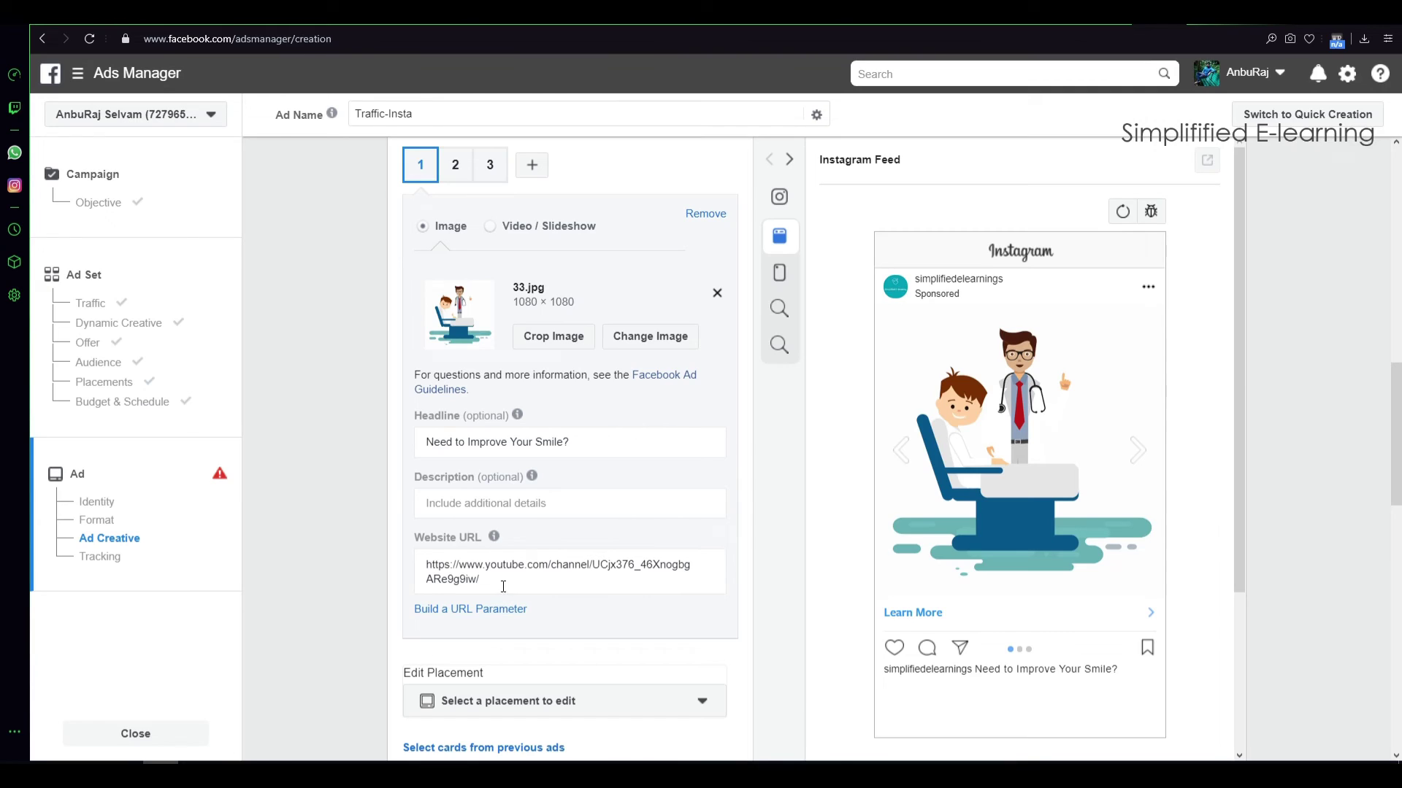
click(468, 503)
key(ctrl+v)
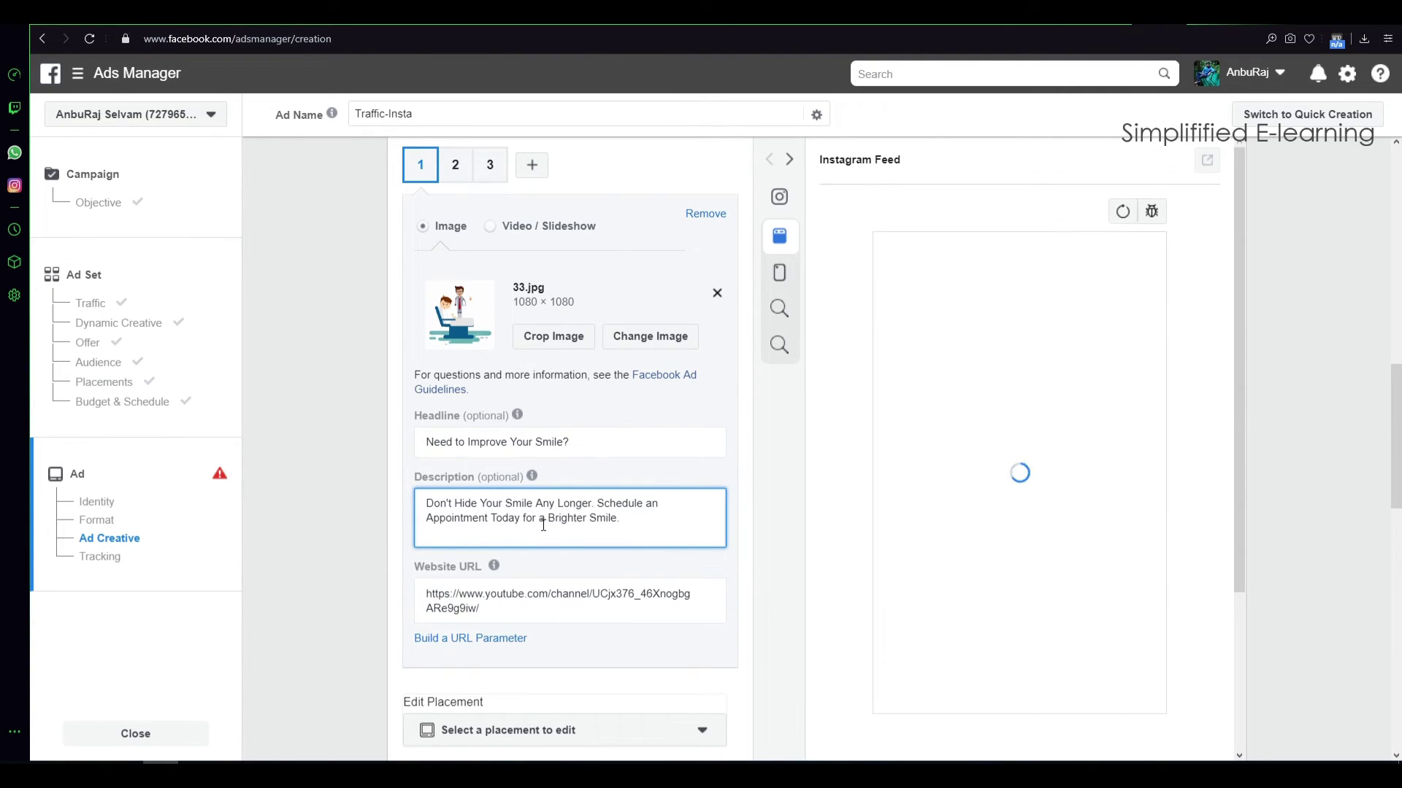
key(BackSpace)
scroll(522, 619, down, 1)
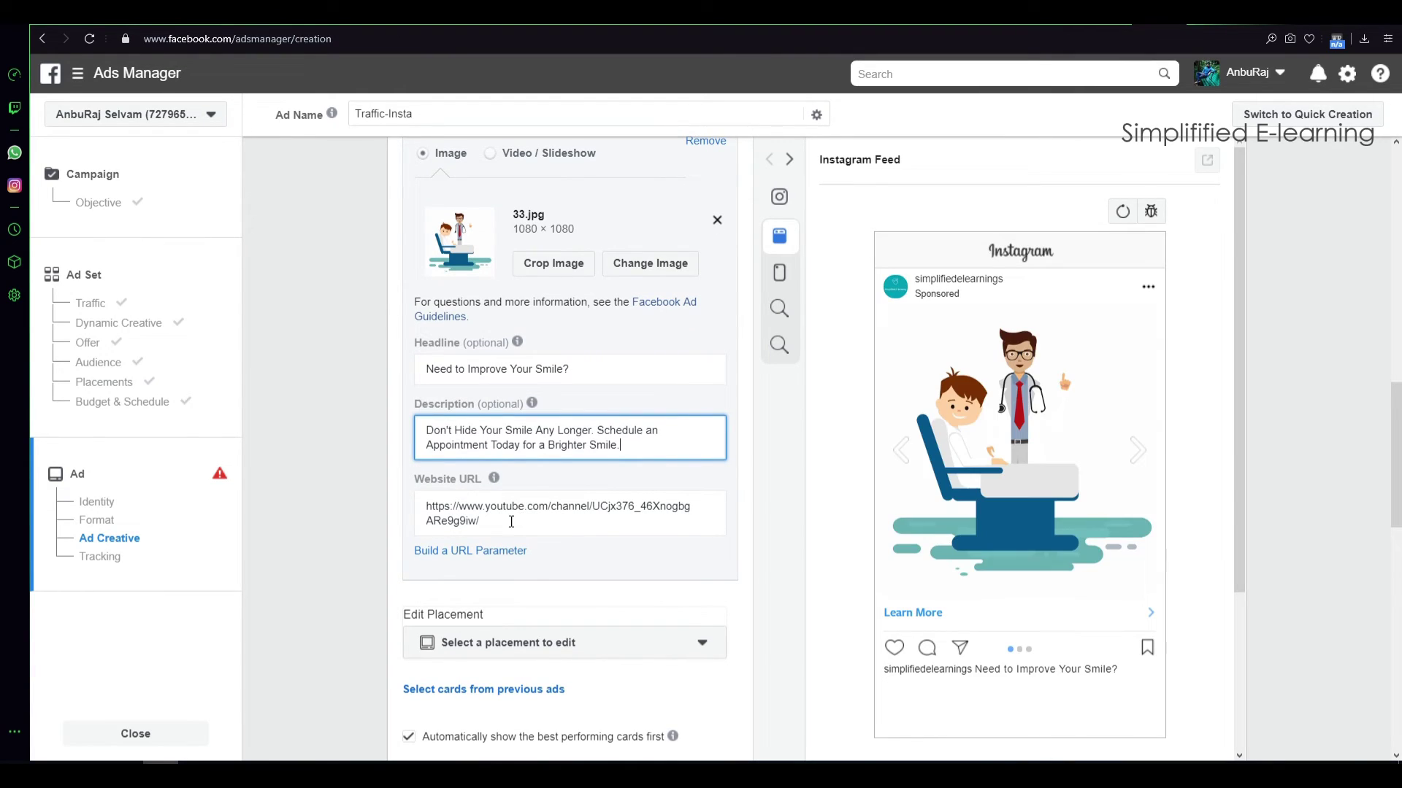
drag(529, 514, 392, 497)
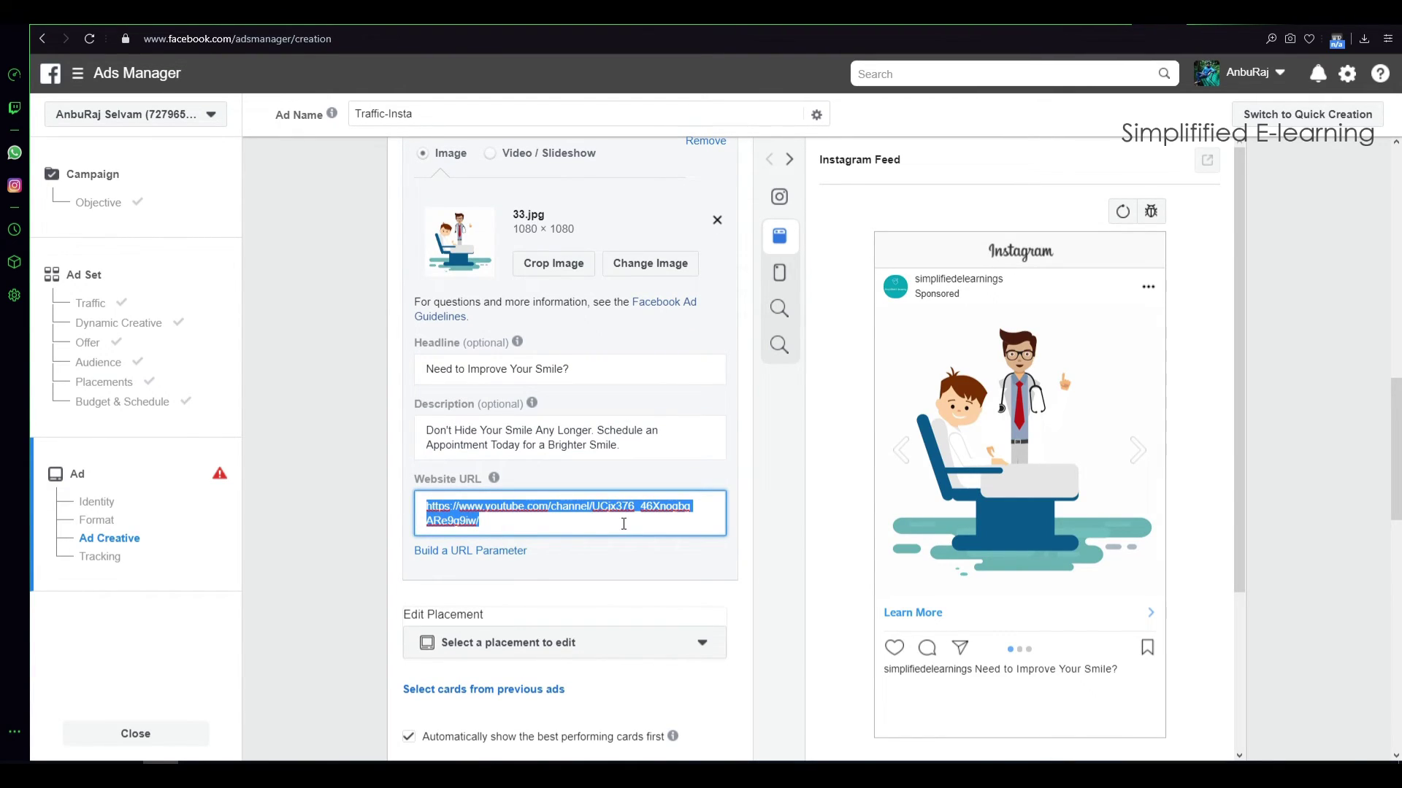
text(w)
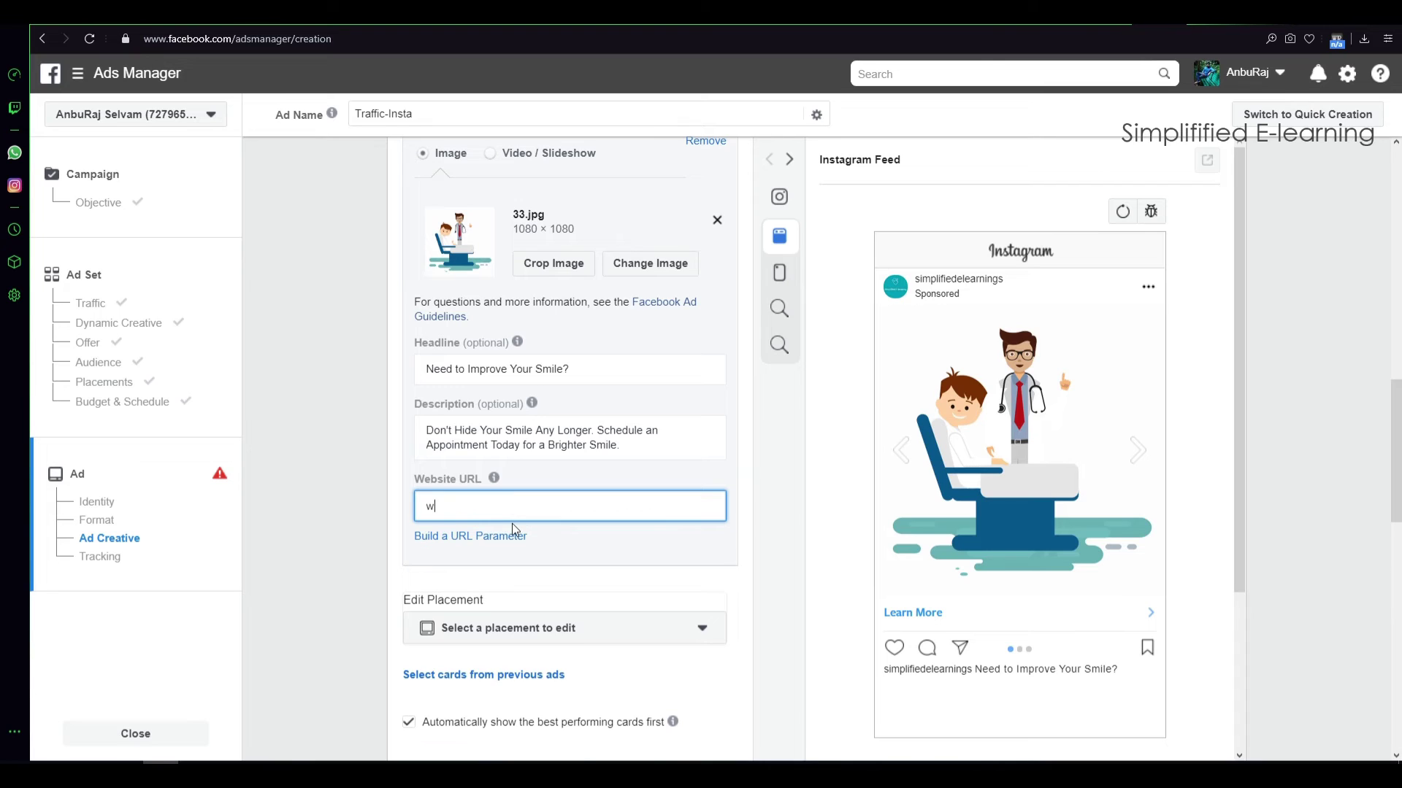
text(ww.de)
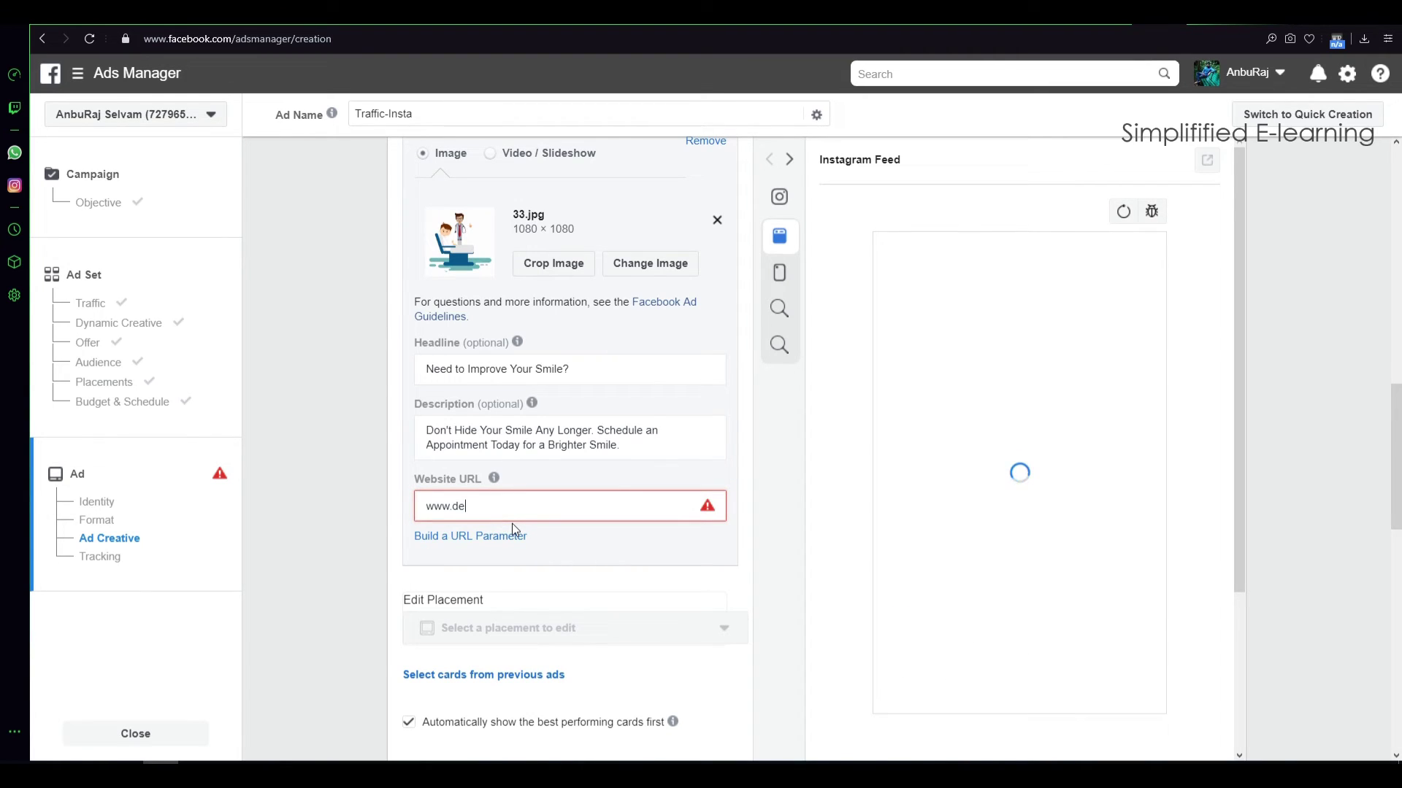
text(ntal.com)
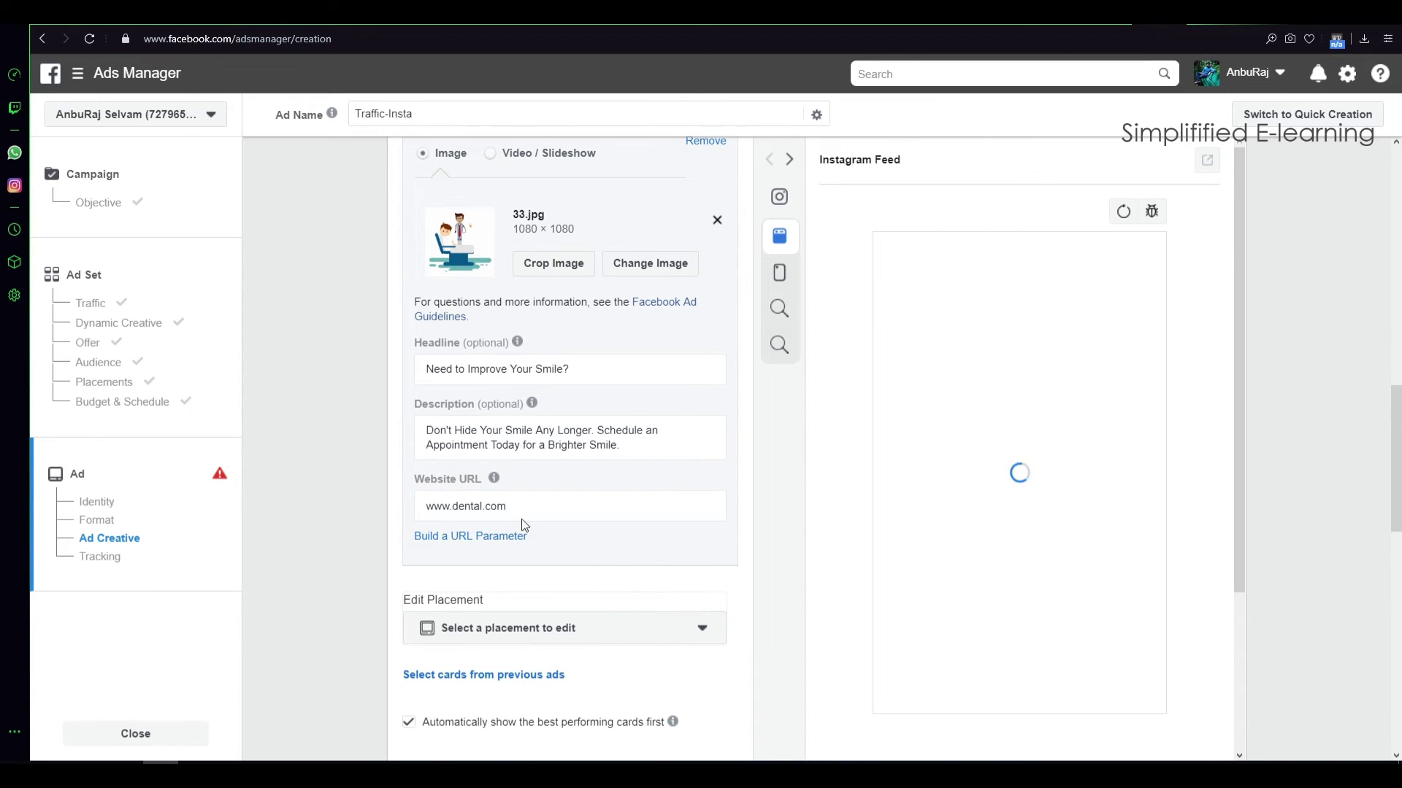
Review the Instagram placements that can be edited separately for the first card.
scroll(575, 615, down, 2)
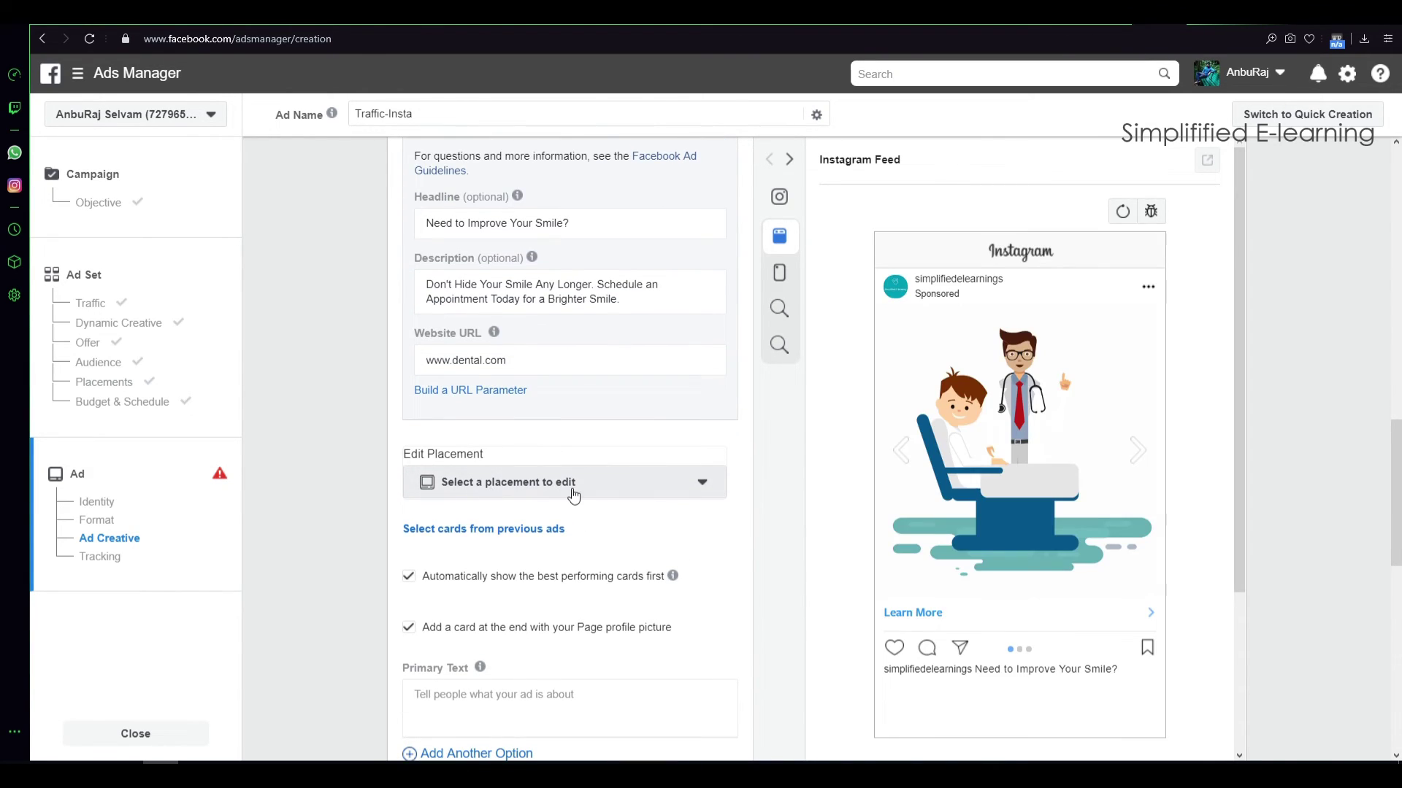
click(605, 494)
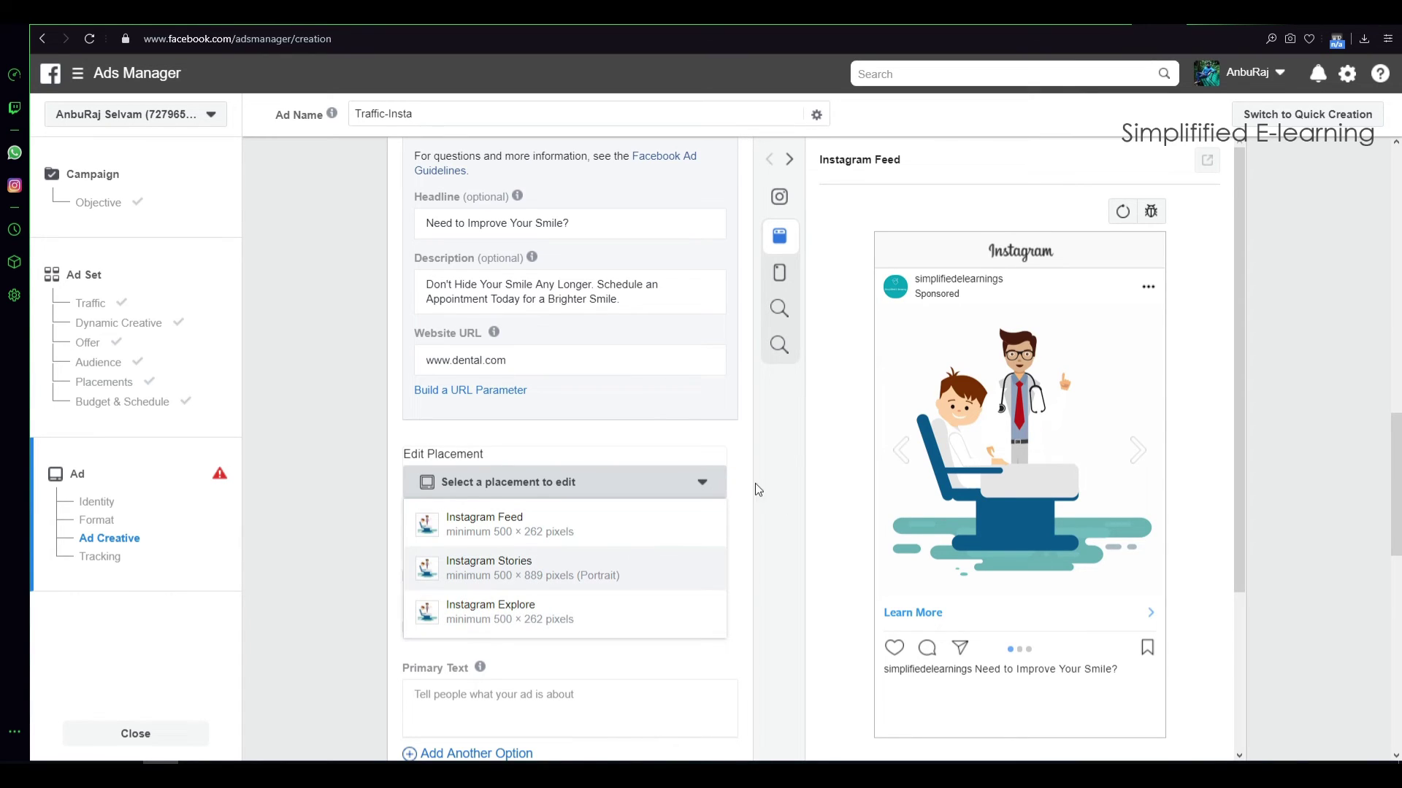
click(703, 485)
Copy "Our Dedicated Team Of Dentists Helps You Maintain Oral Health & Beautiful Smiles" from the PowerPoint slide into the ad's primary text.
scroll(540, 584, down, 2)
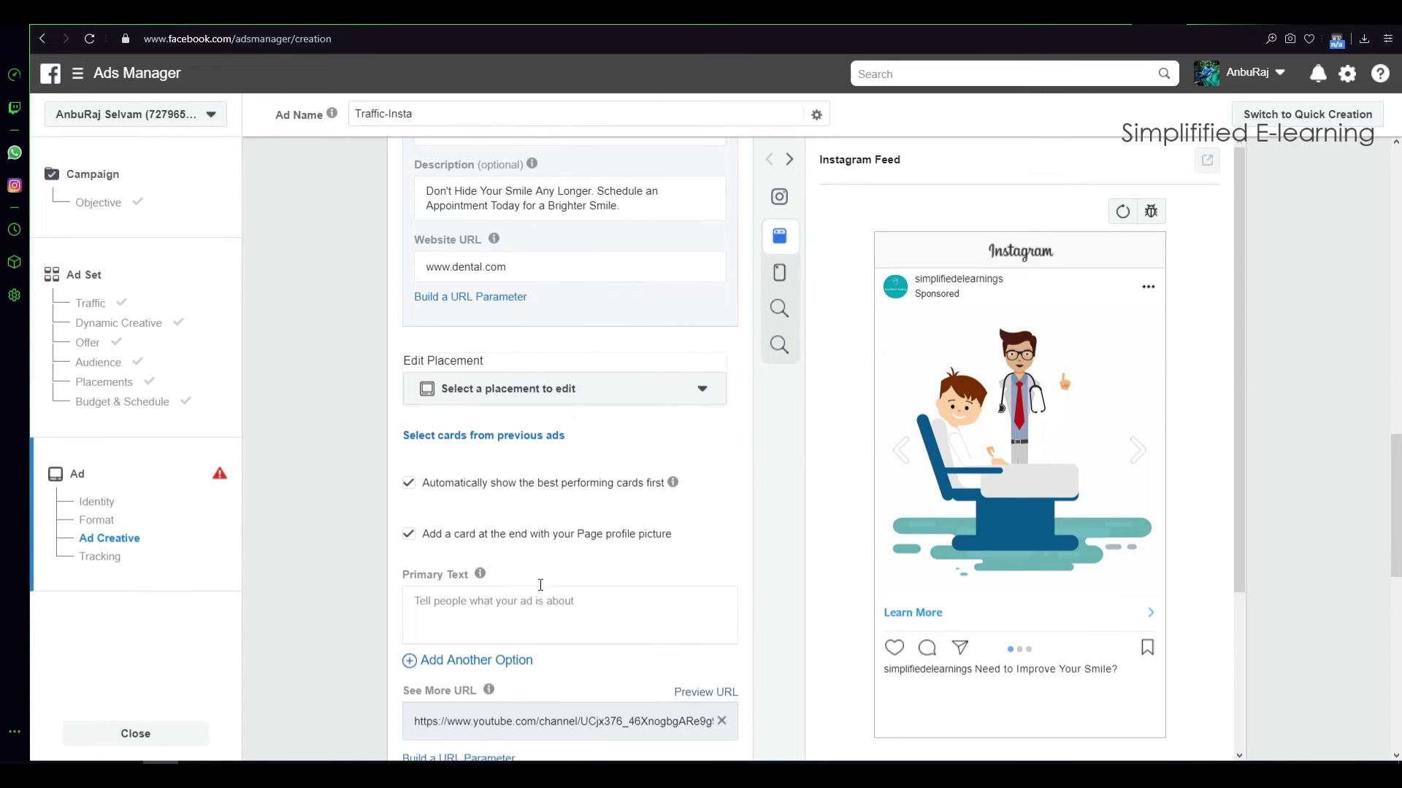
scroll(534, 532, down, 1)
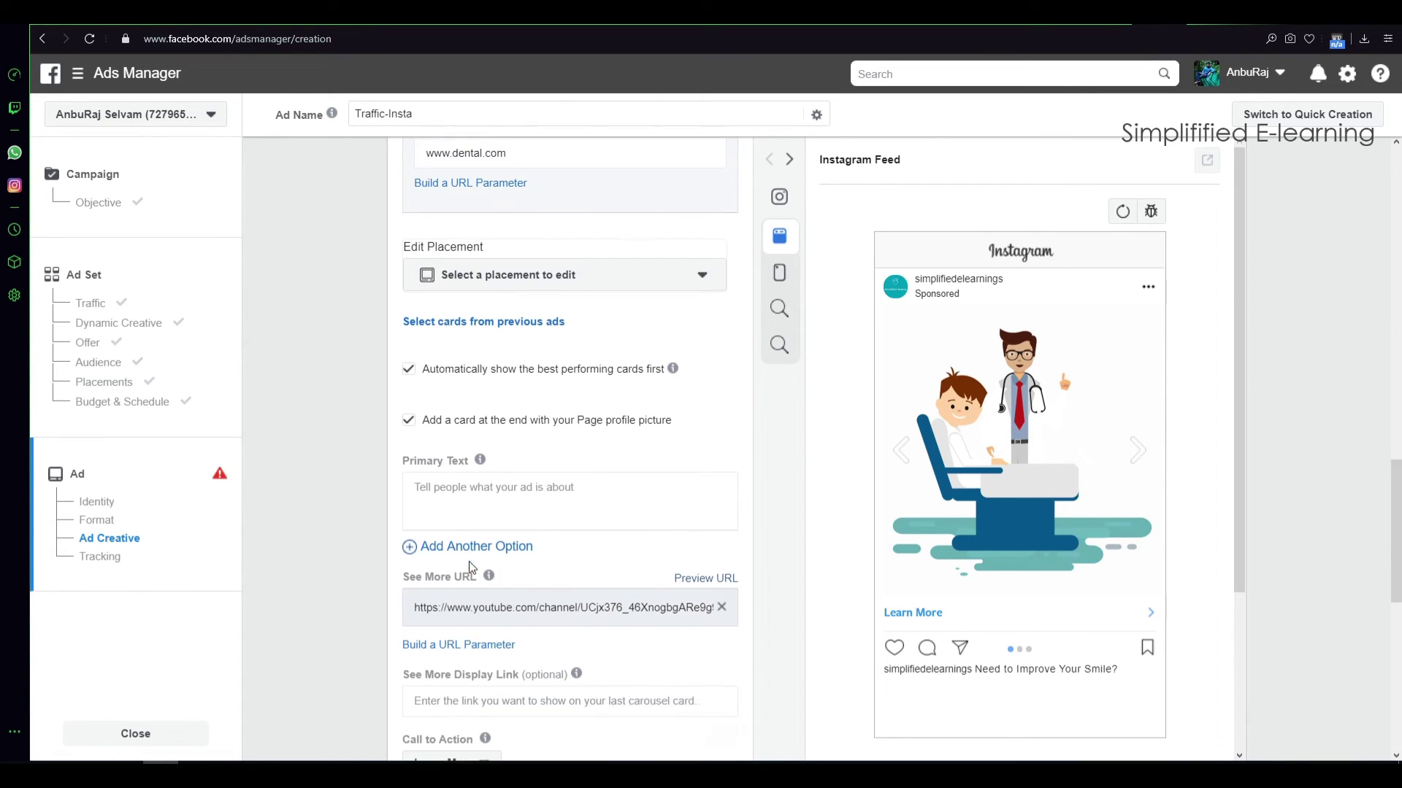
click(460, 484)
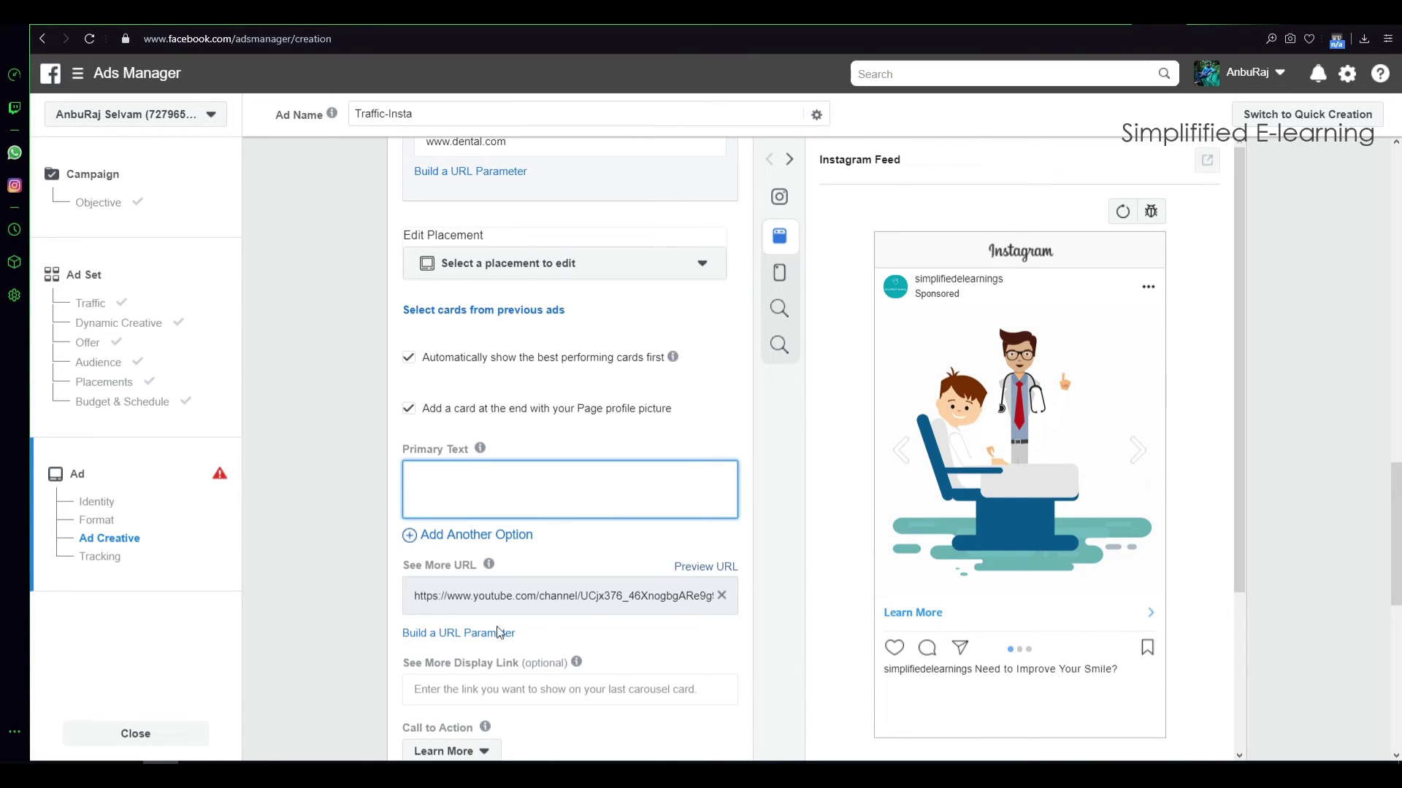
key(alt+Tab)
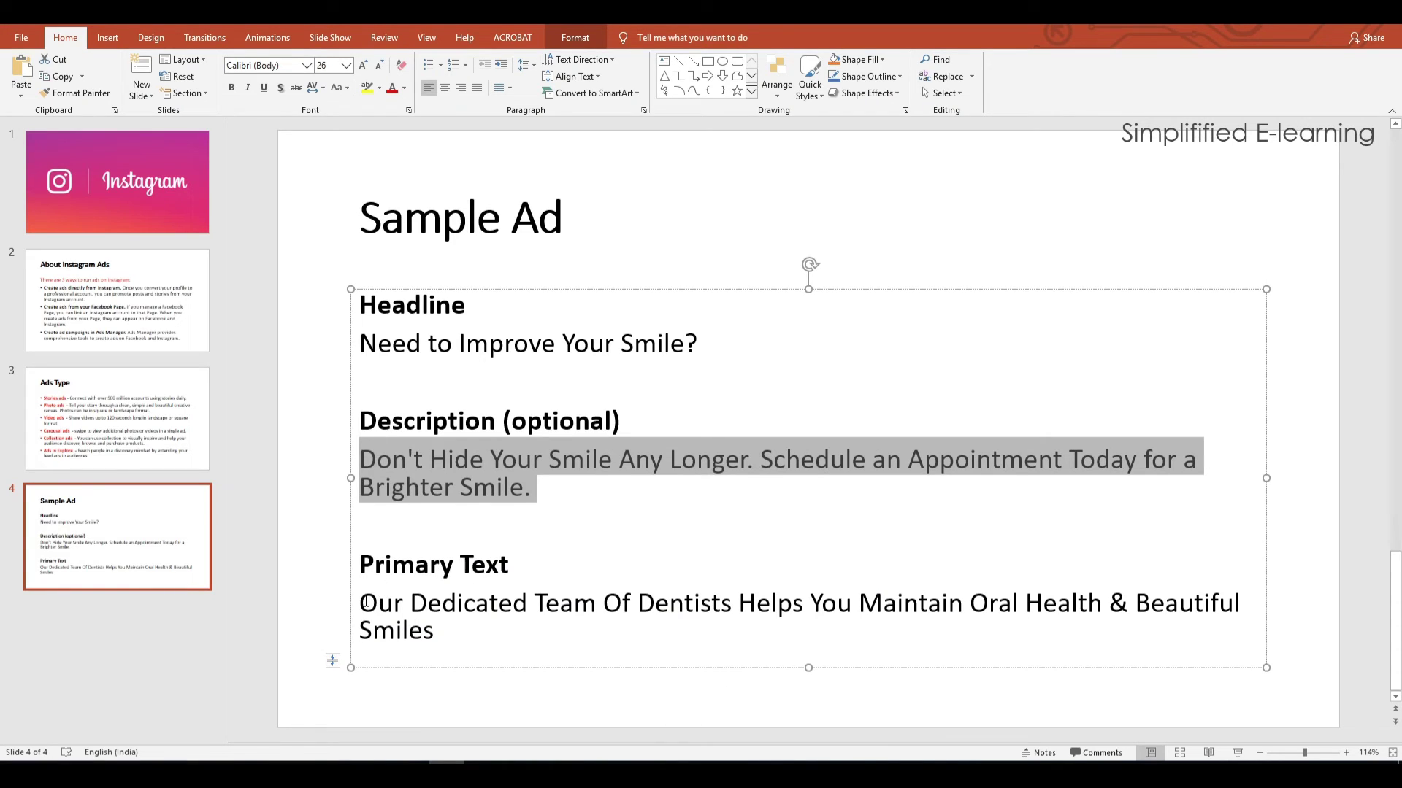
drag(366, 602, 462, 626)
key(ctrl+c)
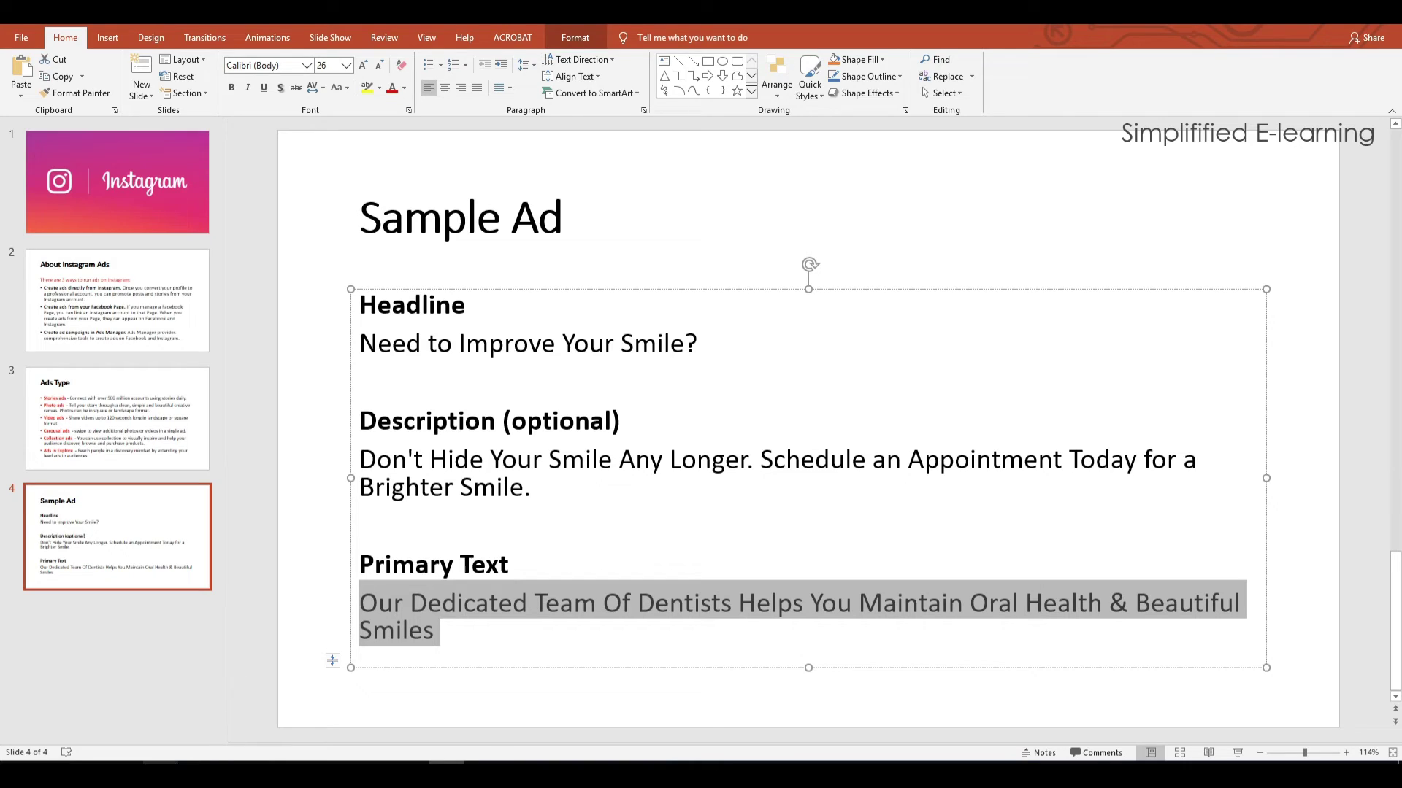
key(alt+Tab)
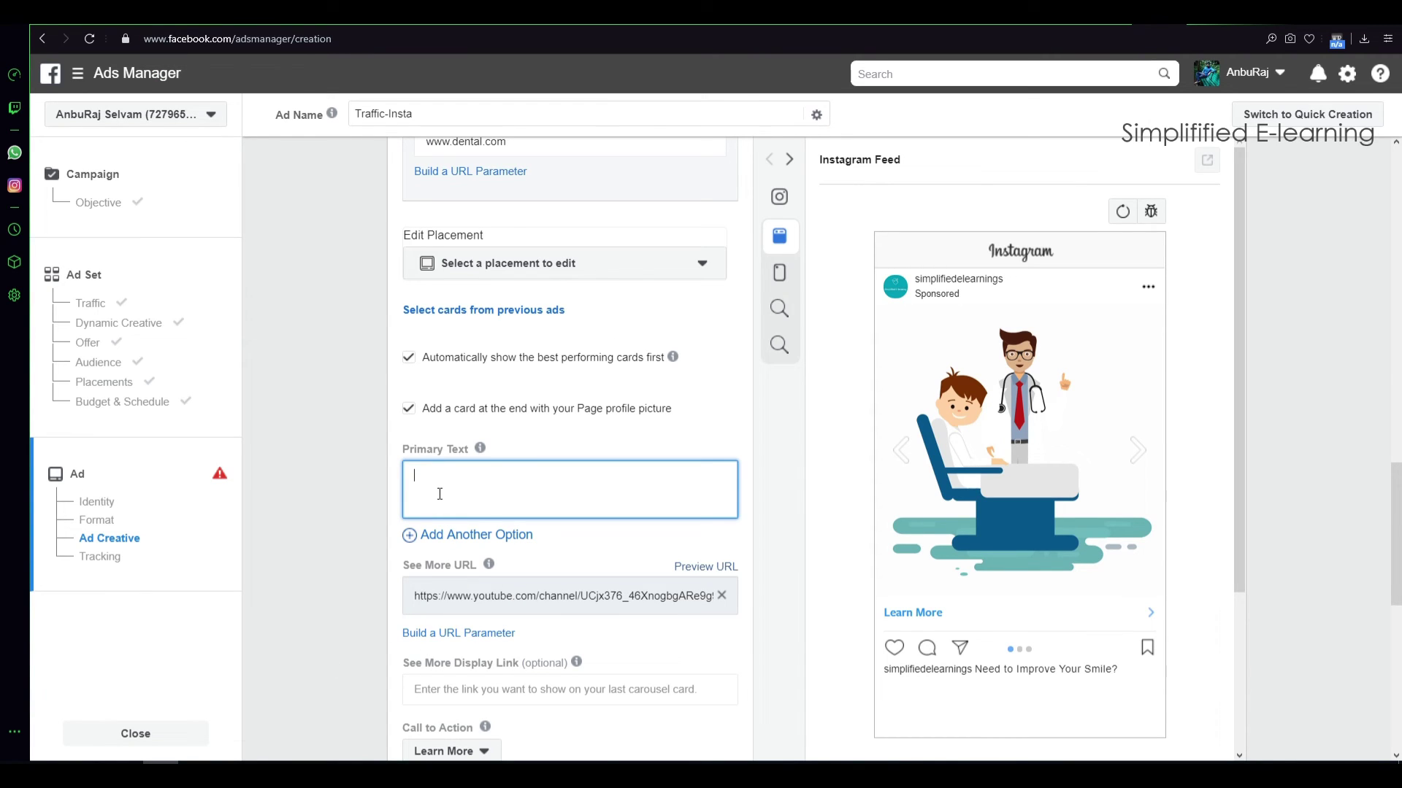
key(ctrl+v)
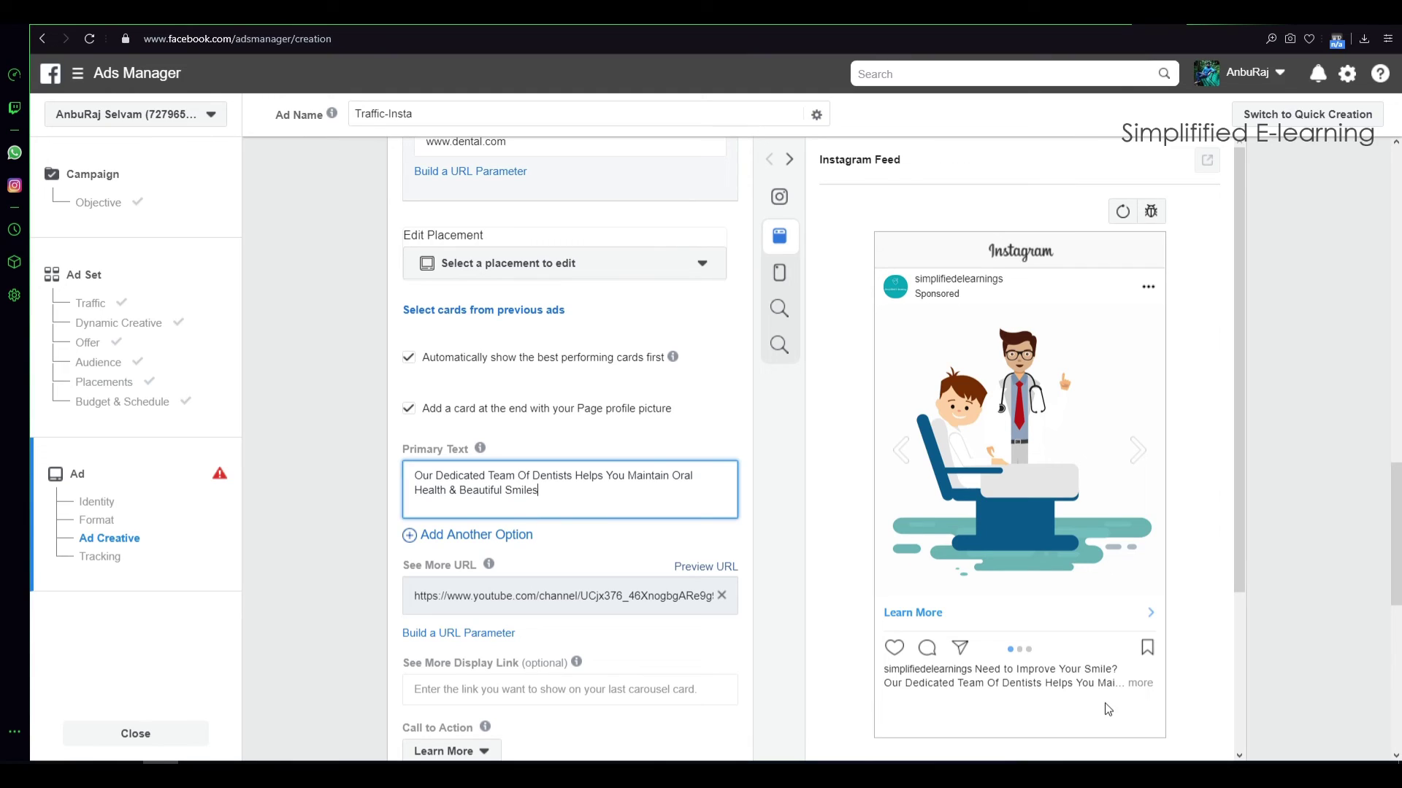
Choose Learn More as the carousel ad's call to action and confirm the campaign for submission.
scroll(511, 606, down, 2)
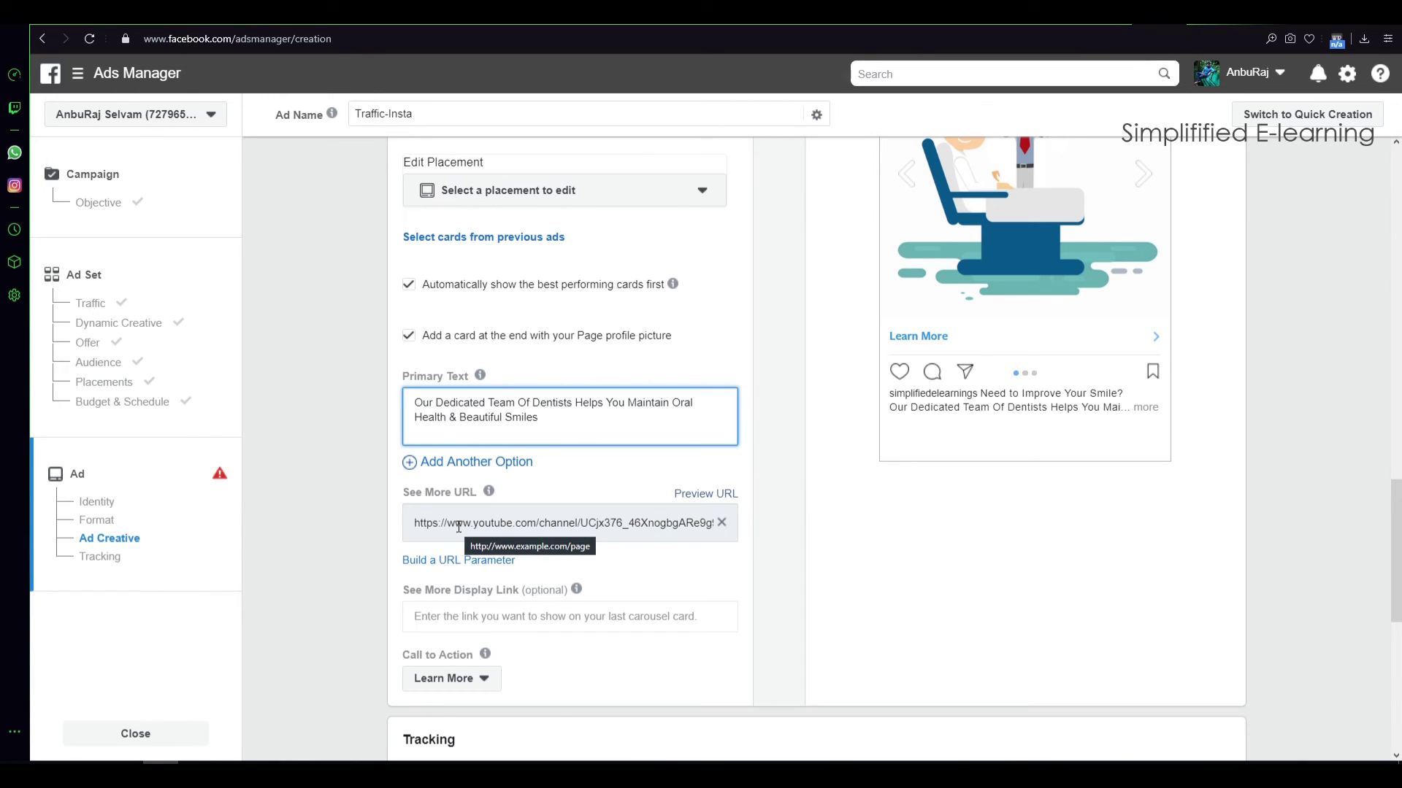
click(454, 685)
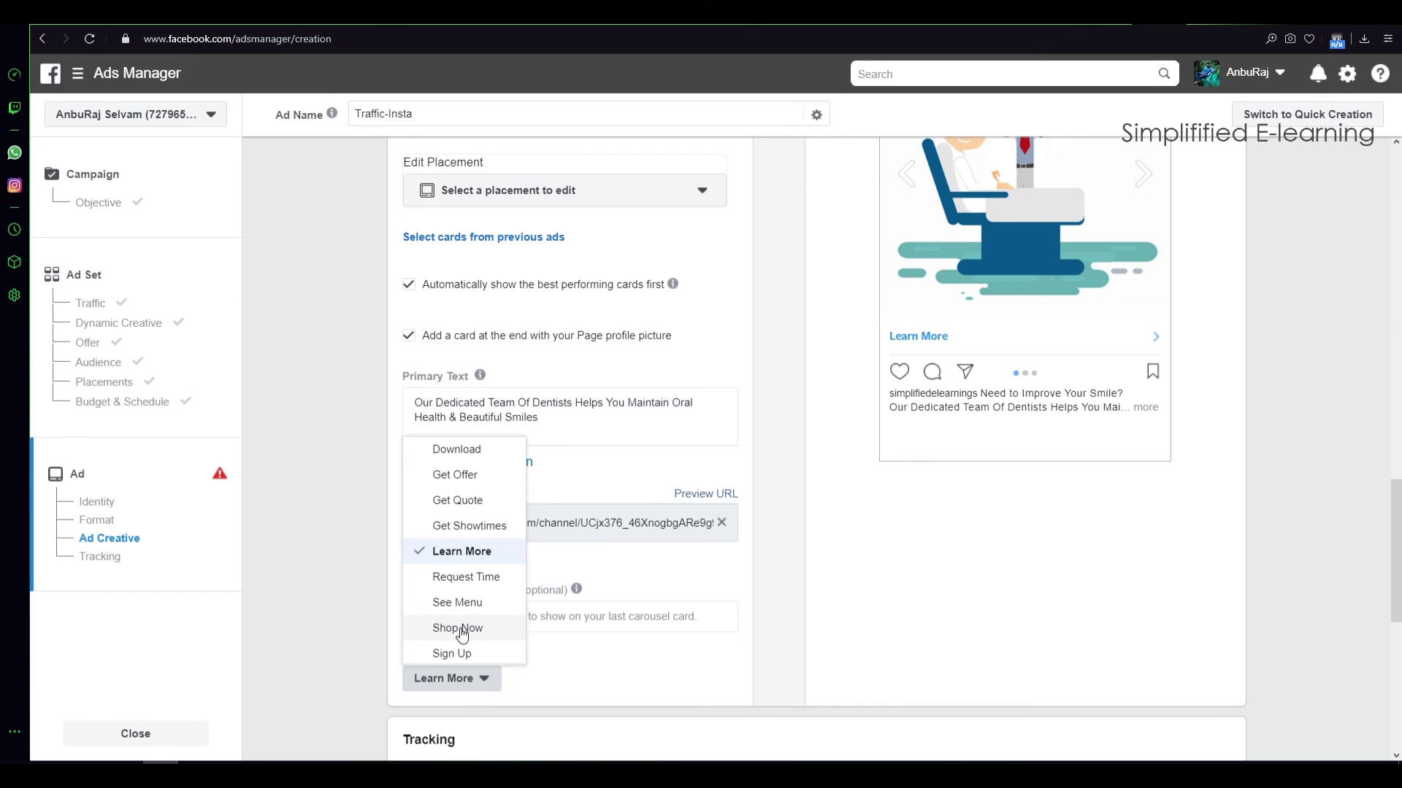
click(452, 553)
scroll(501, 699, down, 5)
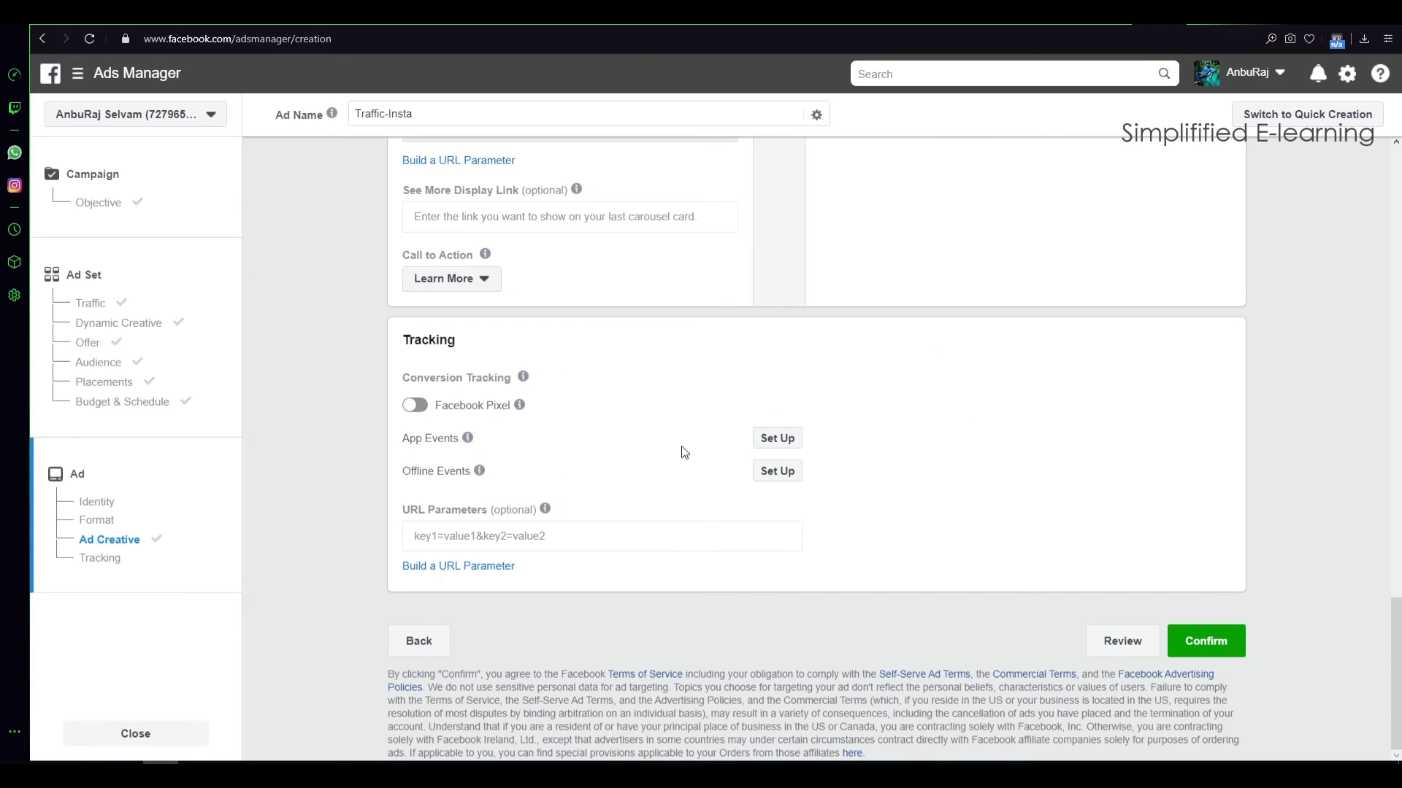
click(1198, 654)
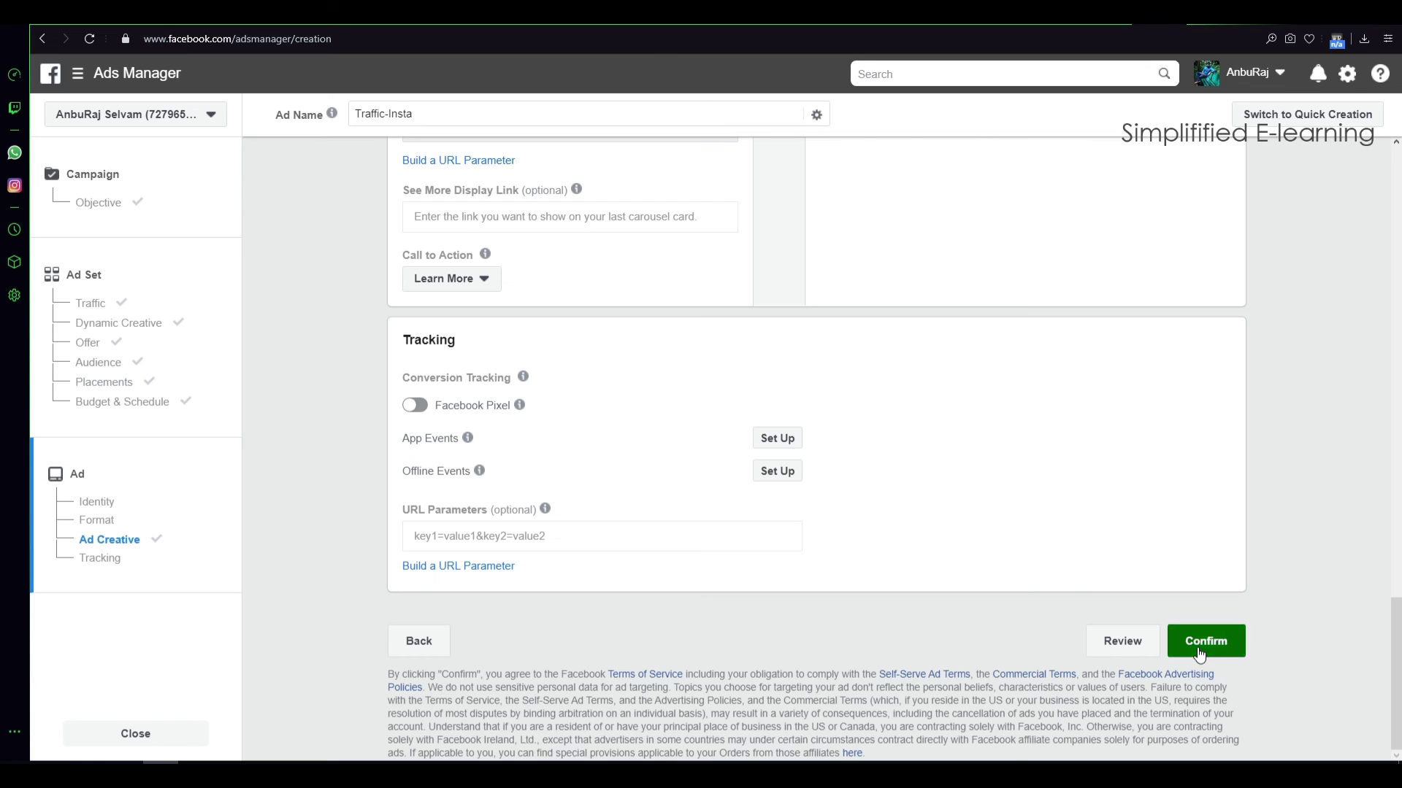